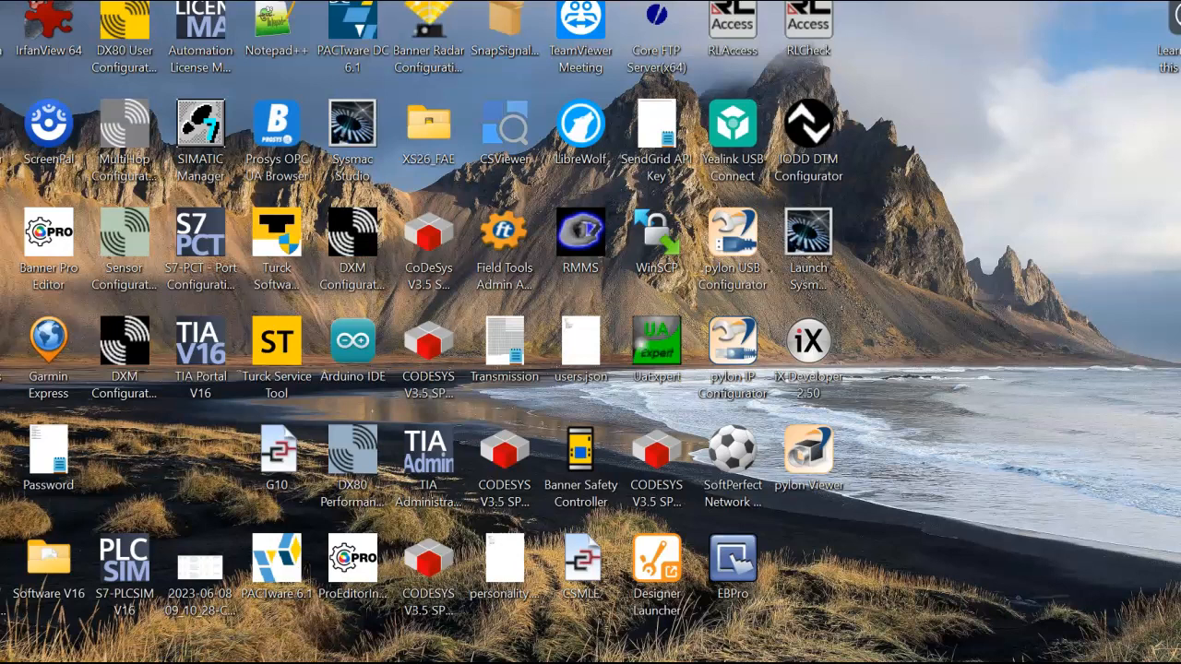
# Open a command prompt, run ipconfig and review the IPv4 addresses of the network adapters
pyautogui.press('super+s')
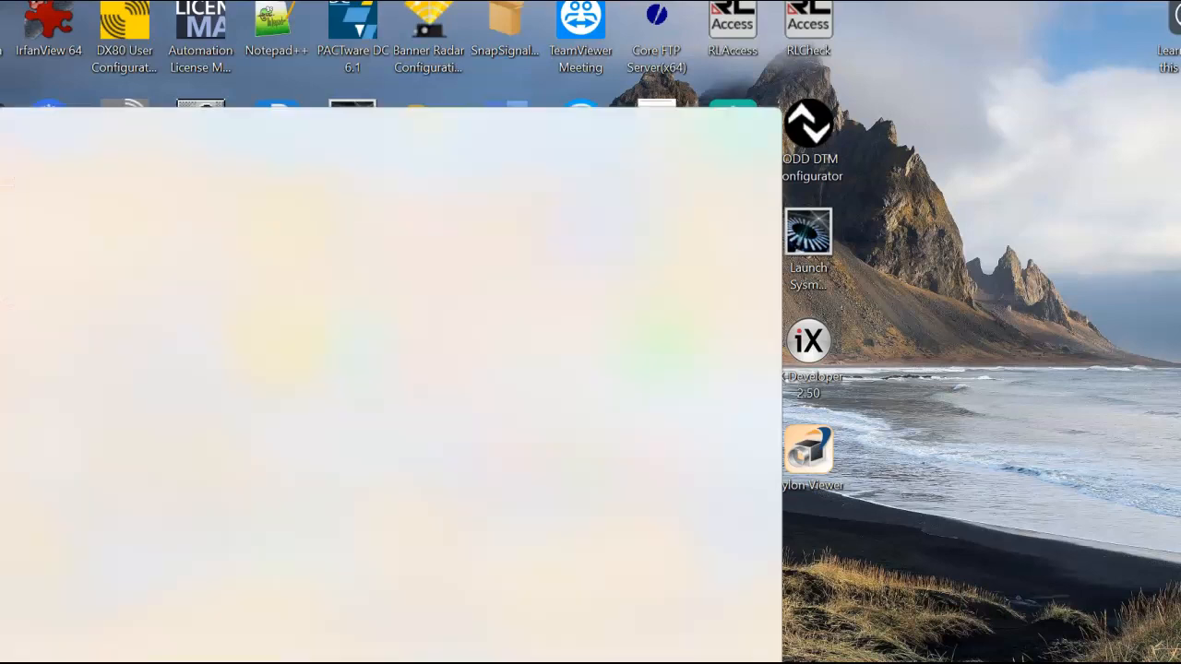
pyautogui.write('cmd')
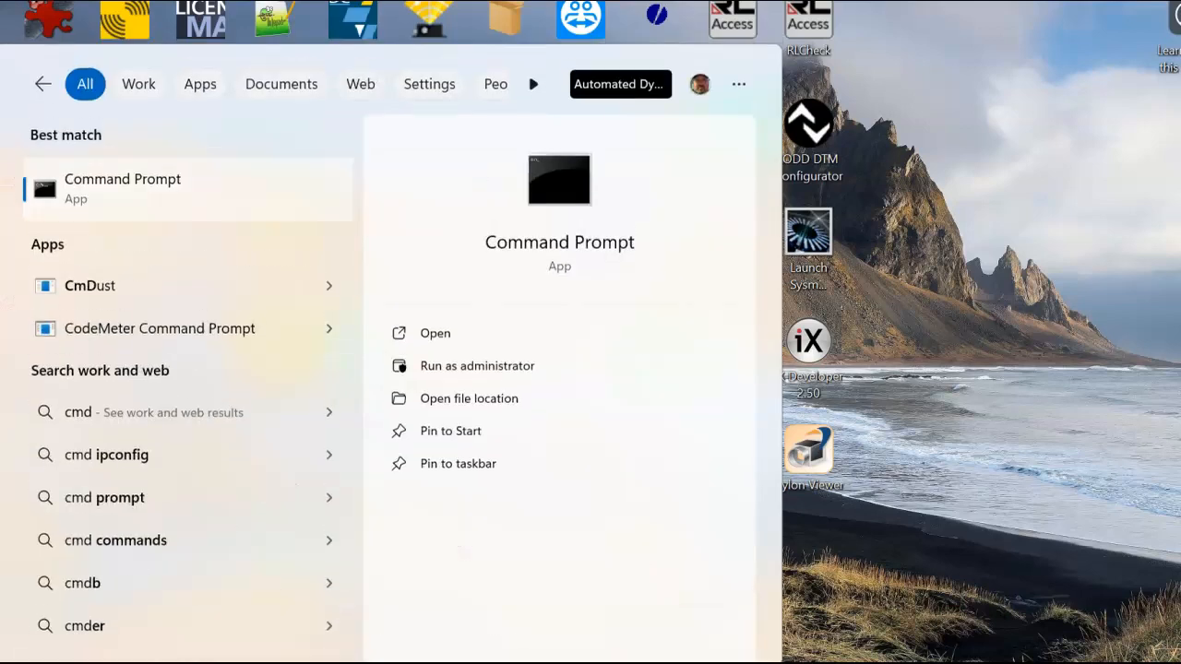
pyautogui.press('Return')
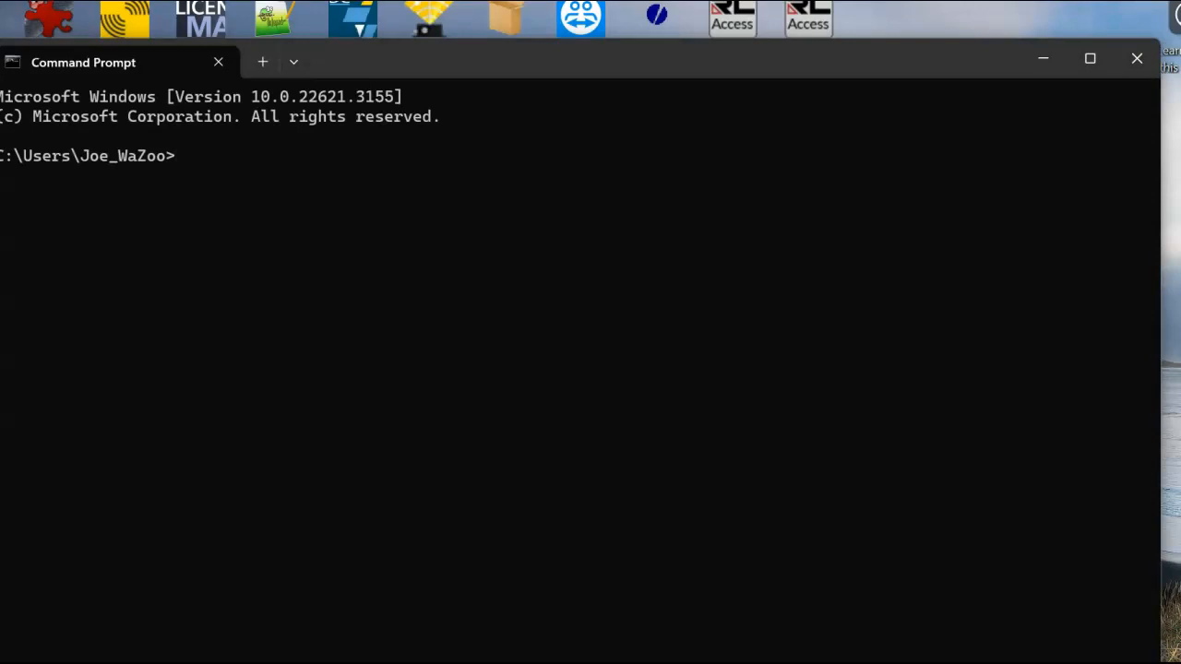
pyautogui.write('i')
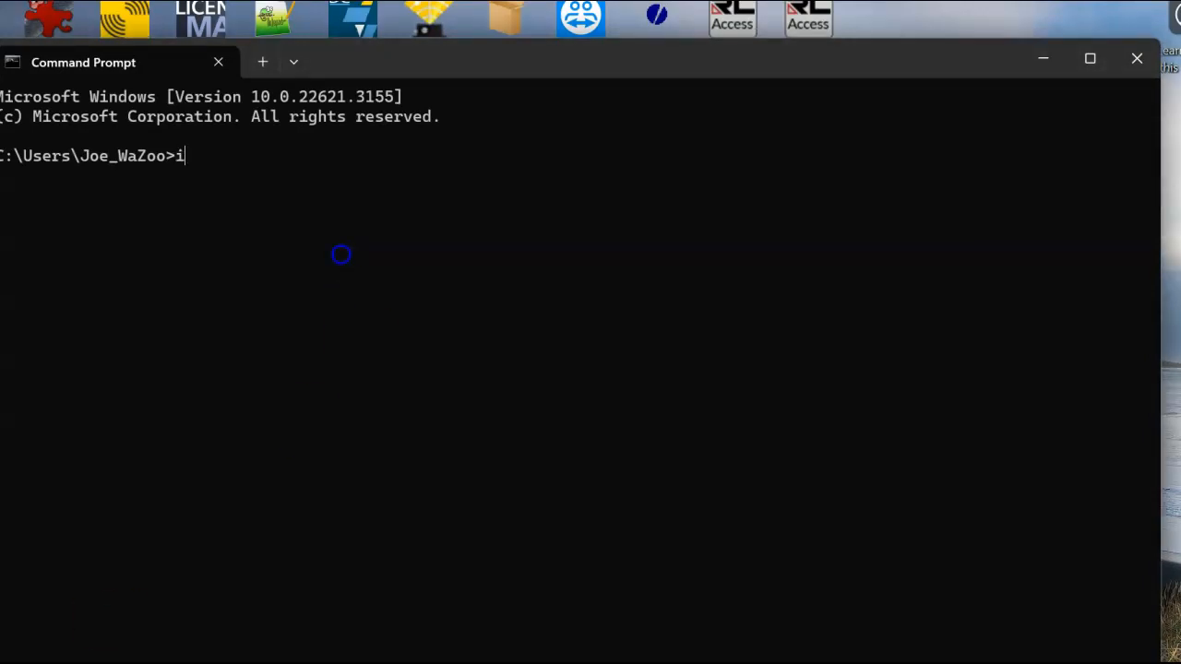
pyautogui.write('pconfig')
pyautogui.press('Return')
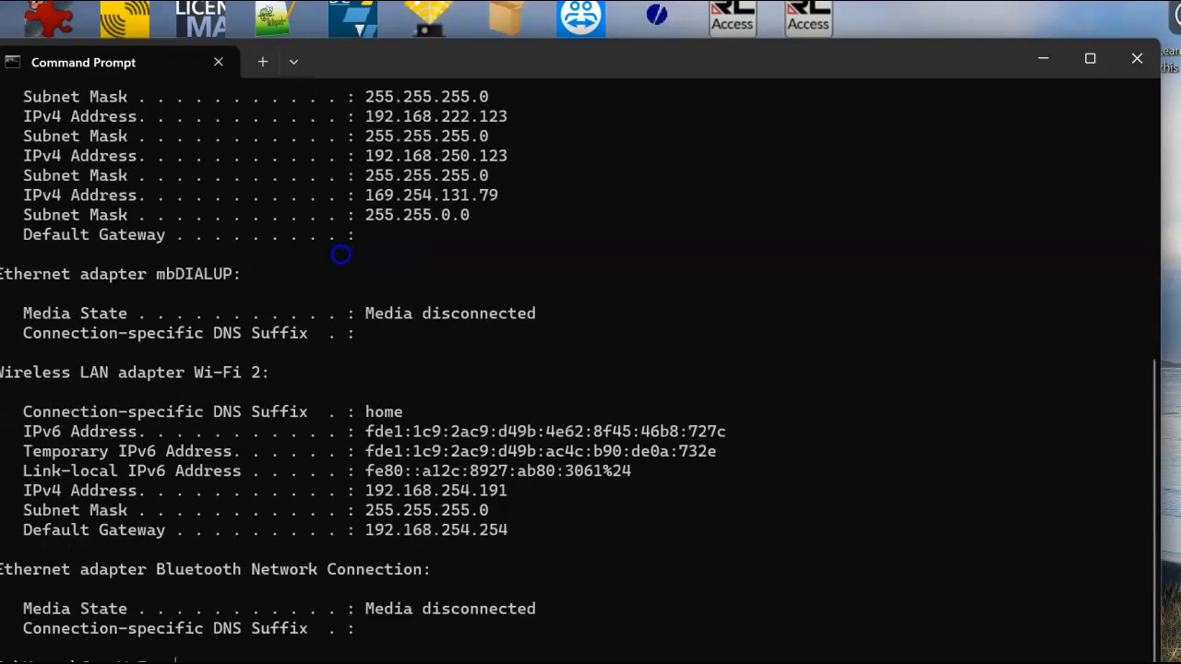
pyautogui.scroll(4, 662, 240)
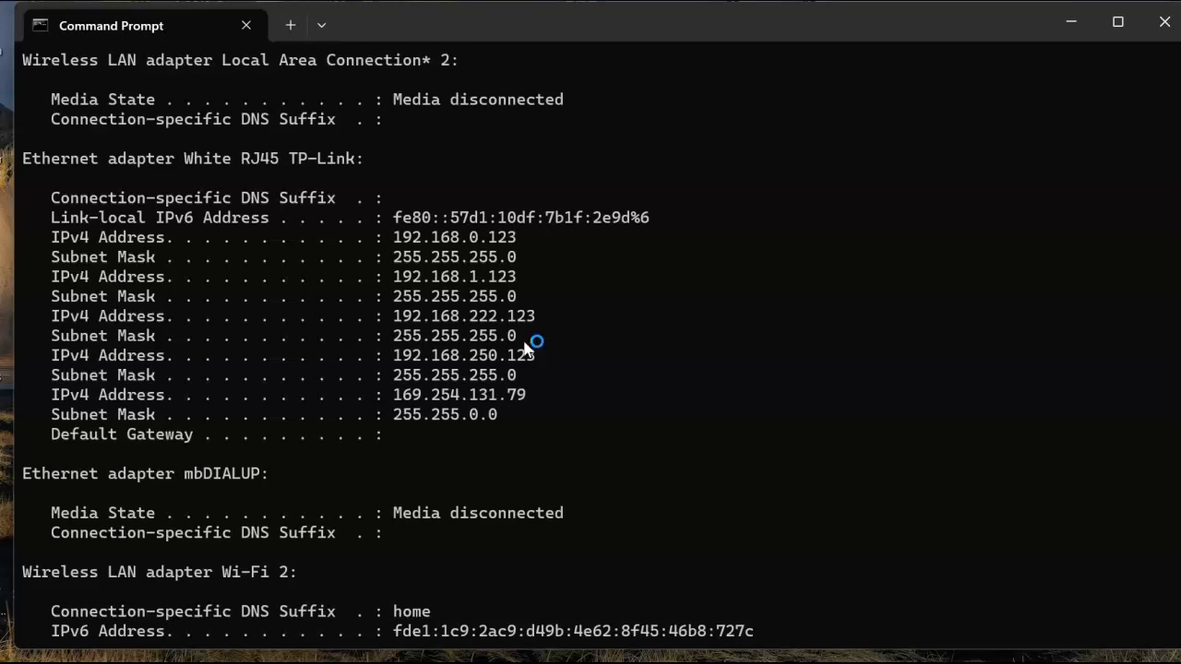
pyautogui.scroll(-2, 589, 335)
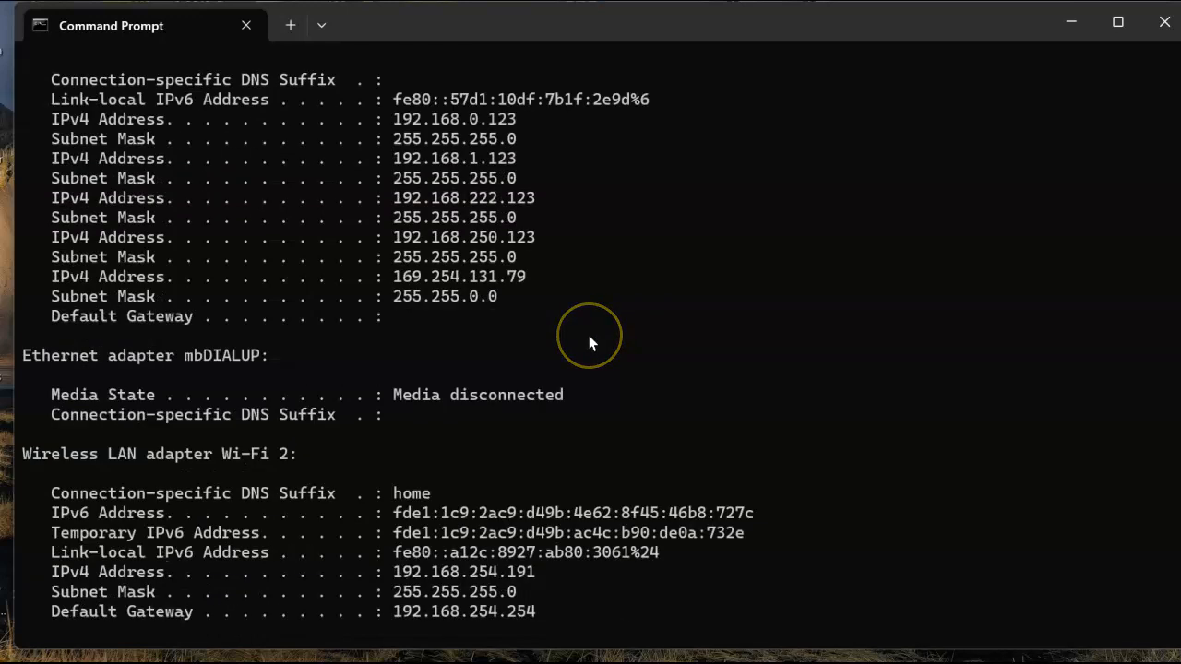
pyautogui.scroll(-3, 589, 335)
# Ping the controller at 192.168.250.1, then minimize the command prompt
pyautogui.write('p')
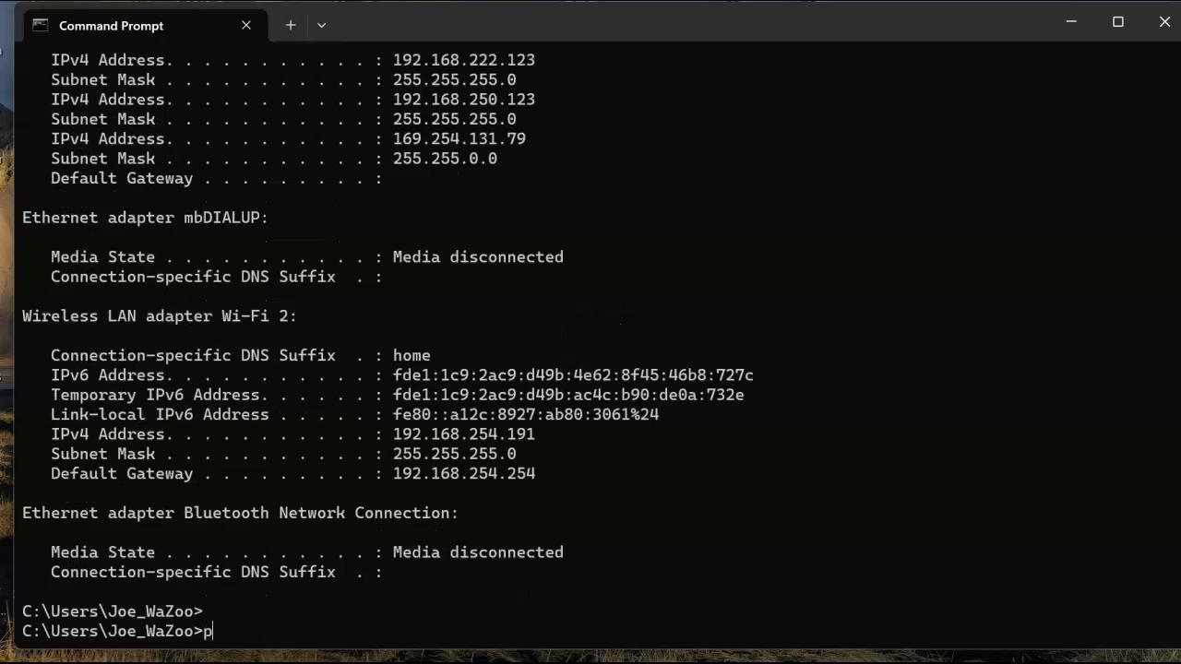
pyautogui.write('ing 192.168')
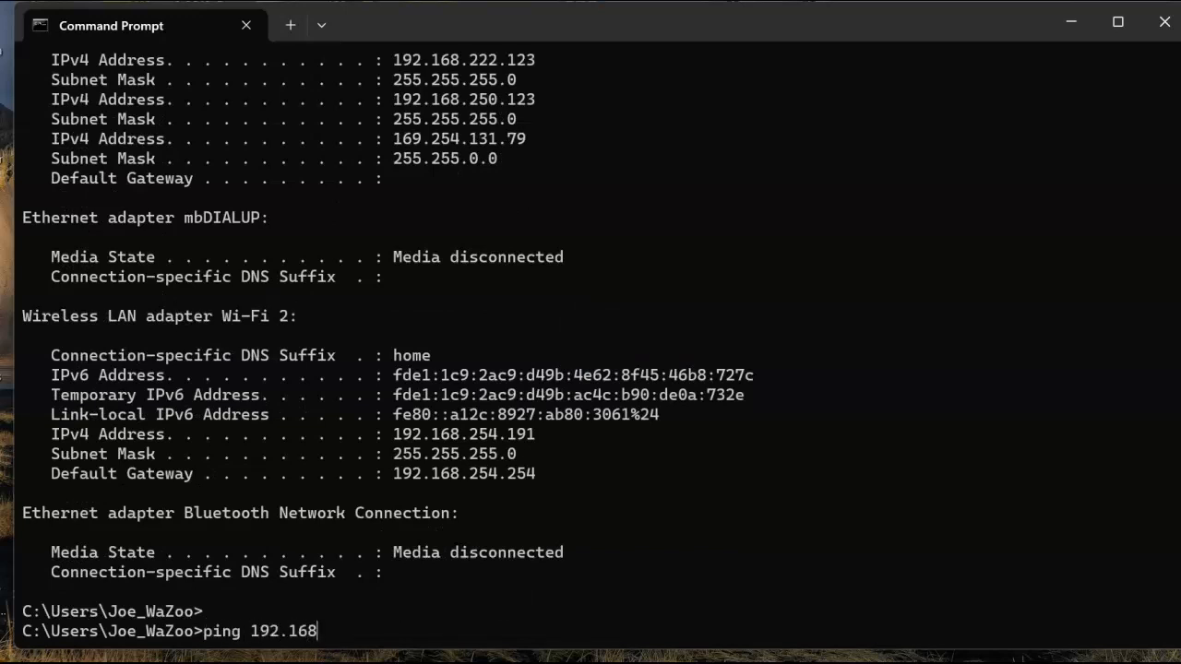
pyautogui.write('.250.1')
pyautogui.press('Return')
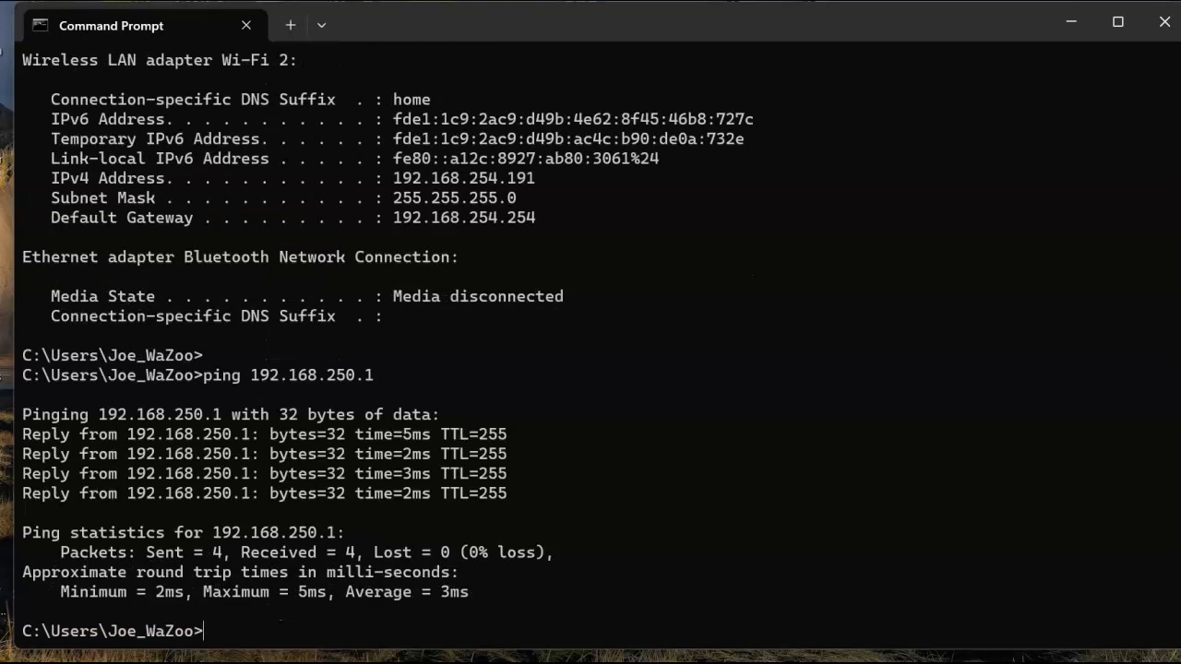
pyautogui.click(1070, 23)
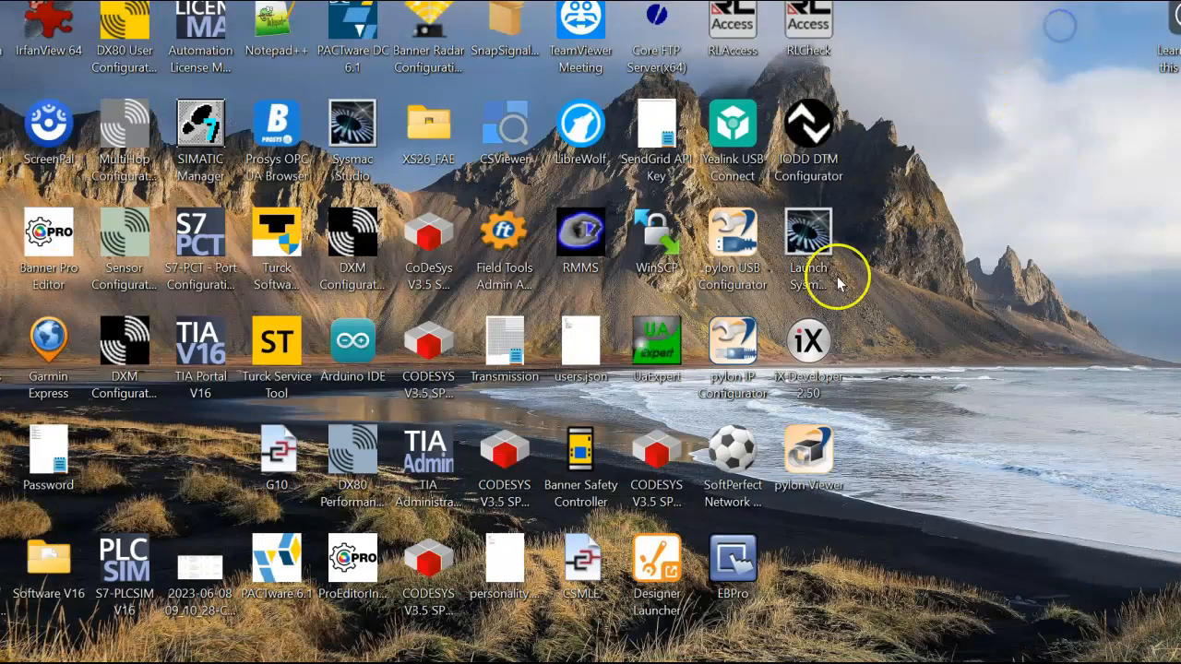
# Run DirectEthernetUtility from the Communications Middleware Utilities folder and confirm White RJ45 TP-Link as the direct connection network card
pyautogui.doubleClick(808, 321)
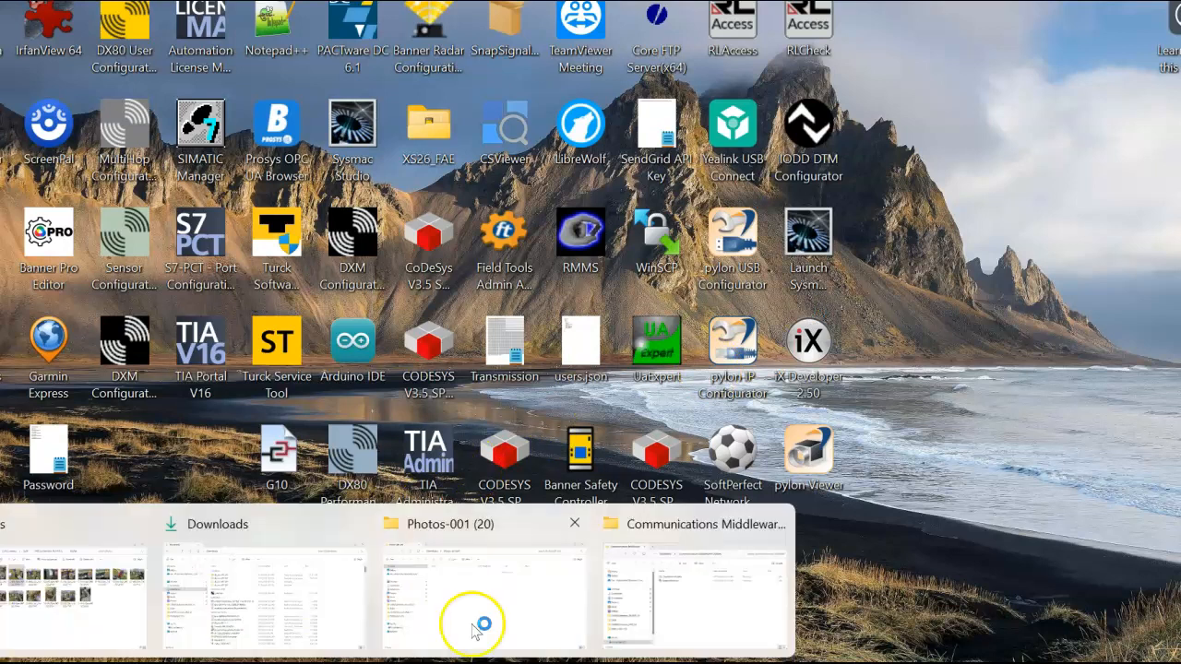
pyautogui.click(718, 624)
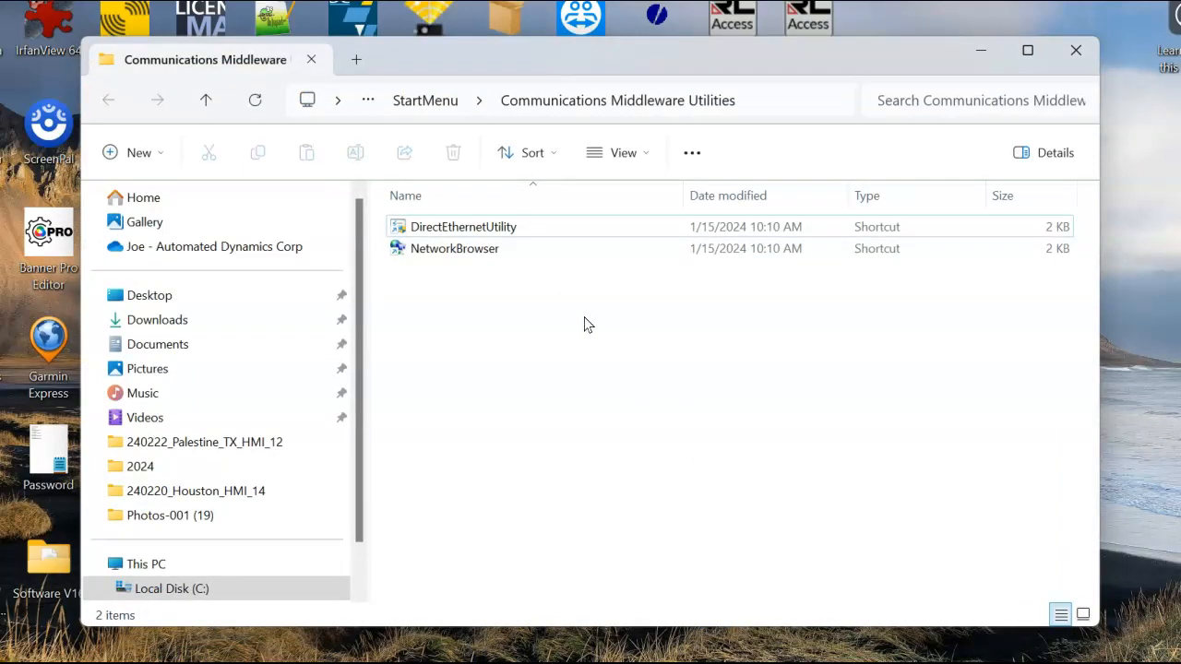
pyautogui.doubleClick(477, 250)
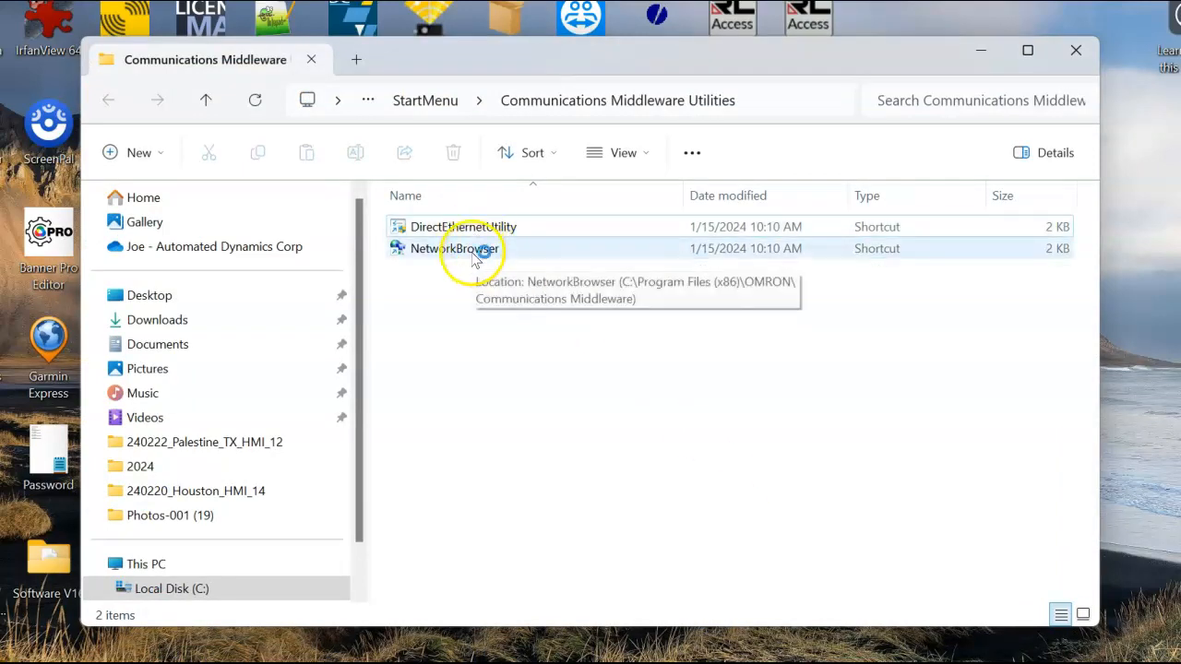
pyautogui.click(475, 234)
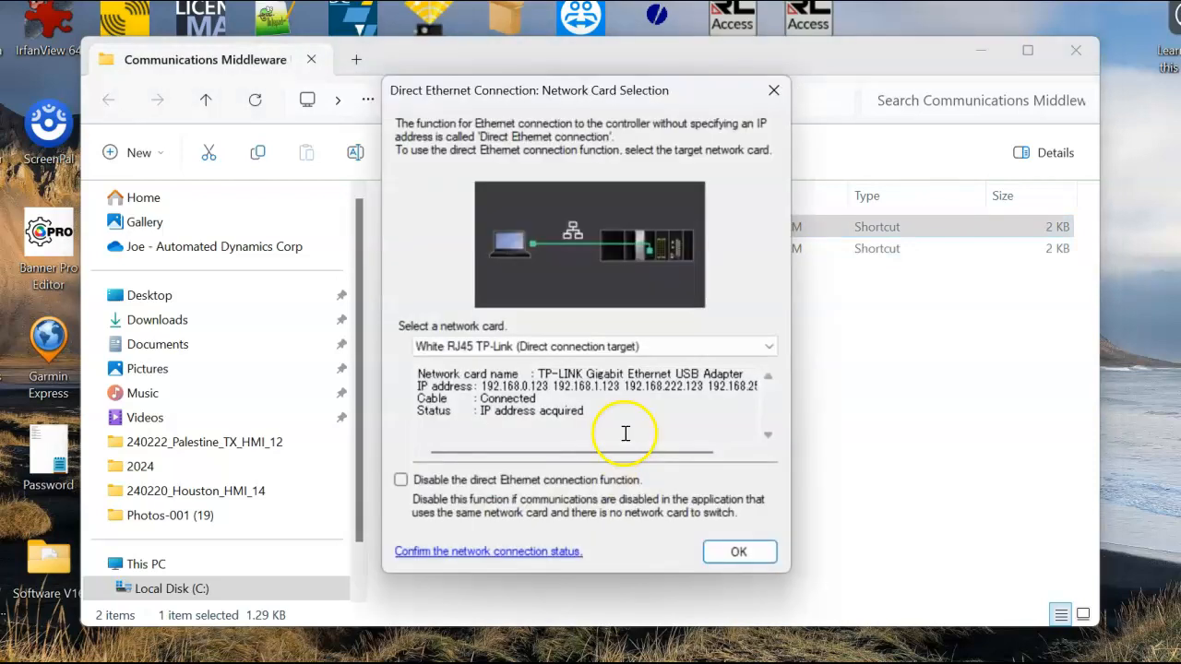
pyautogui.click(529, 398)
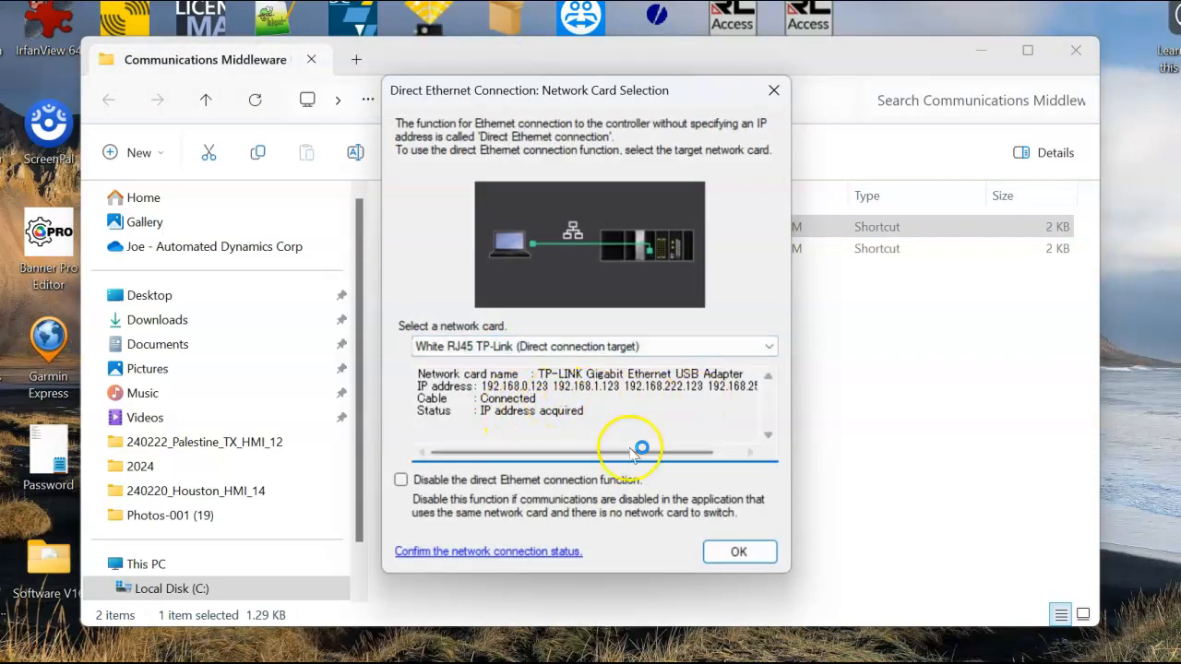
pyautogui.click(744, 552)
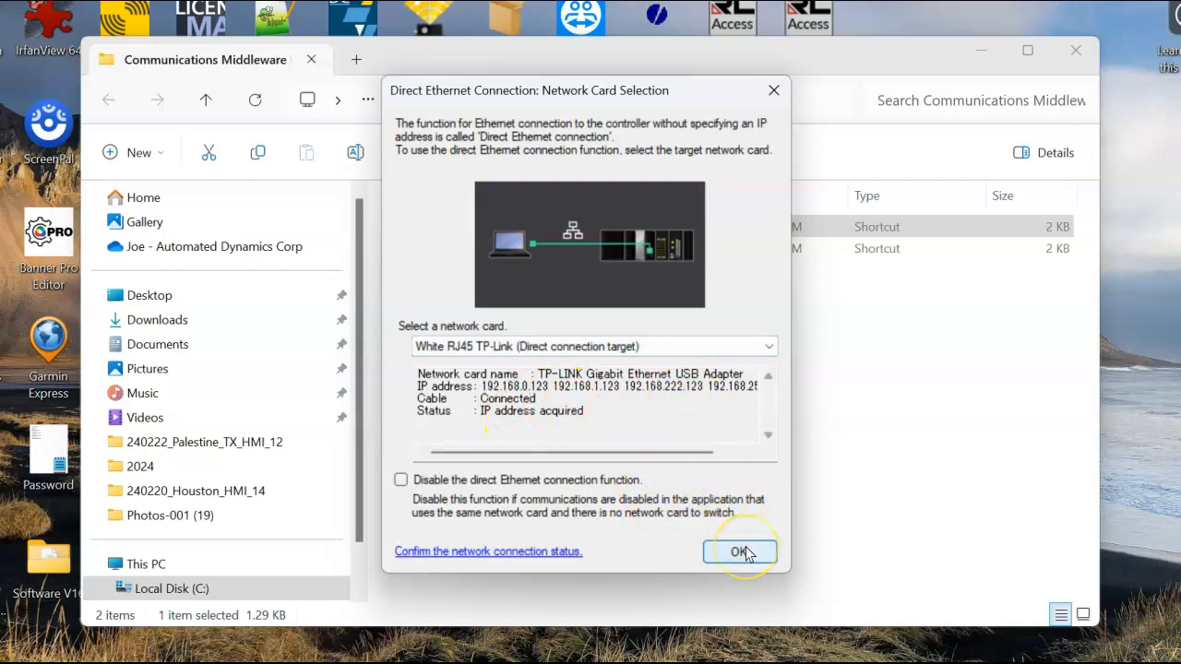
pyautogui.click(858, 431)
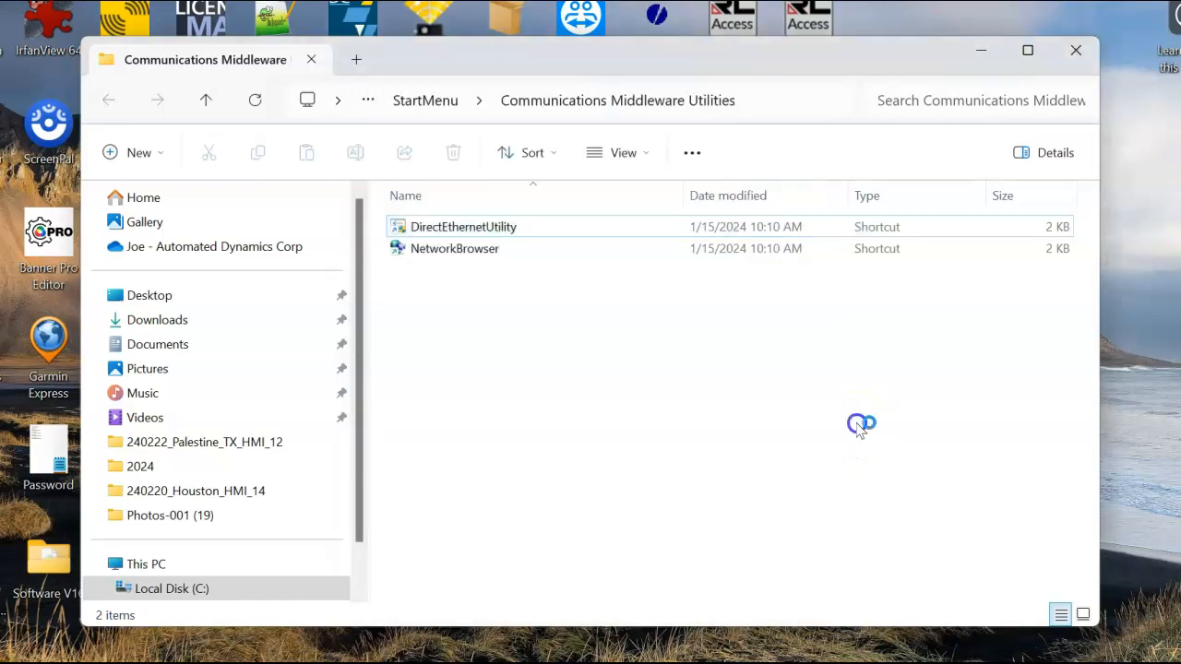
# Browse for devices over Direct Ethernet Connection in NetworkBrowser and inspect the White RJ45 TP-Link adapter's details
pyautogui.doubleClick(475, 258)
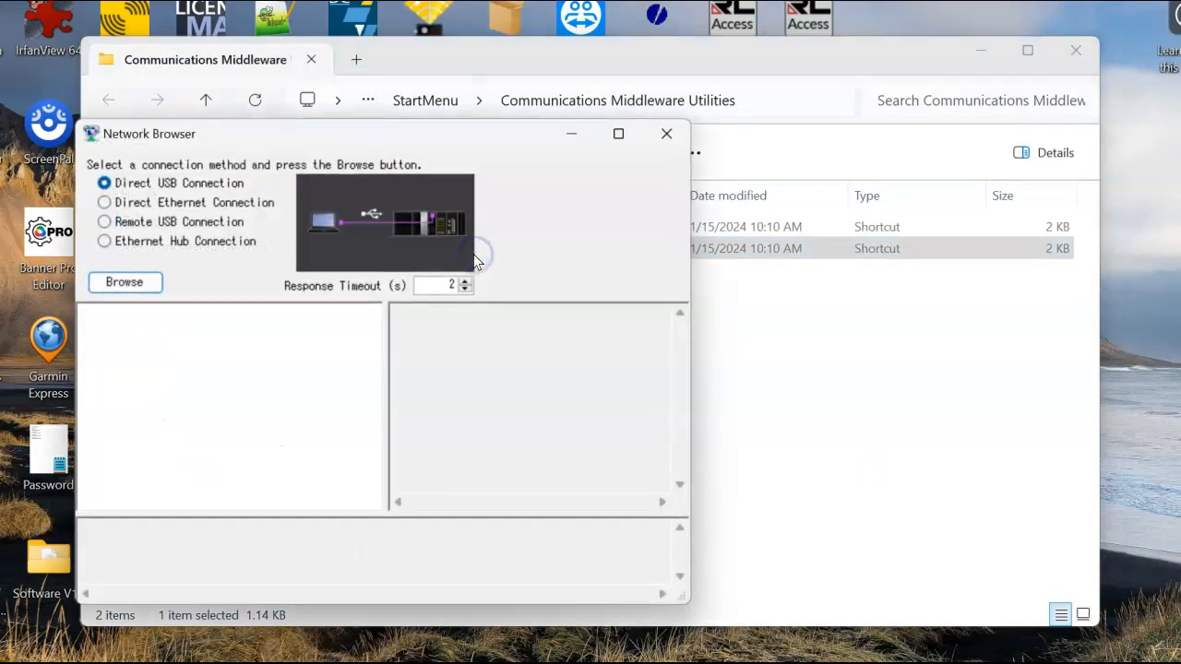
pyautogui.click(107, 204)
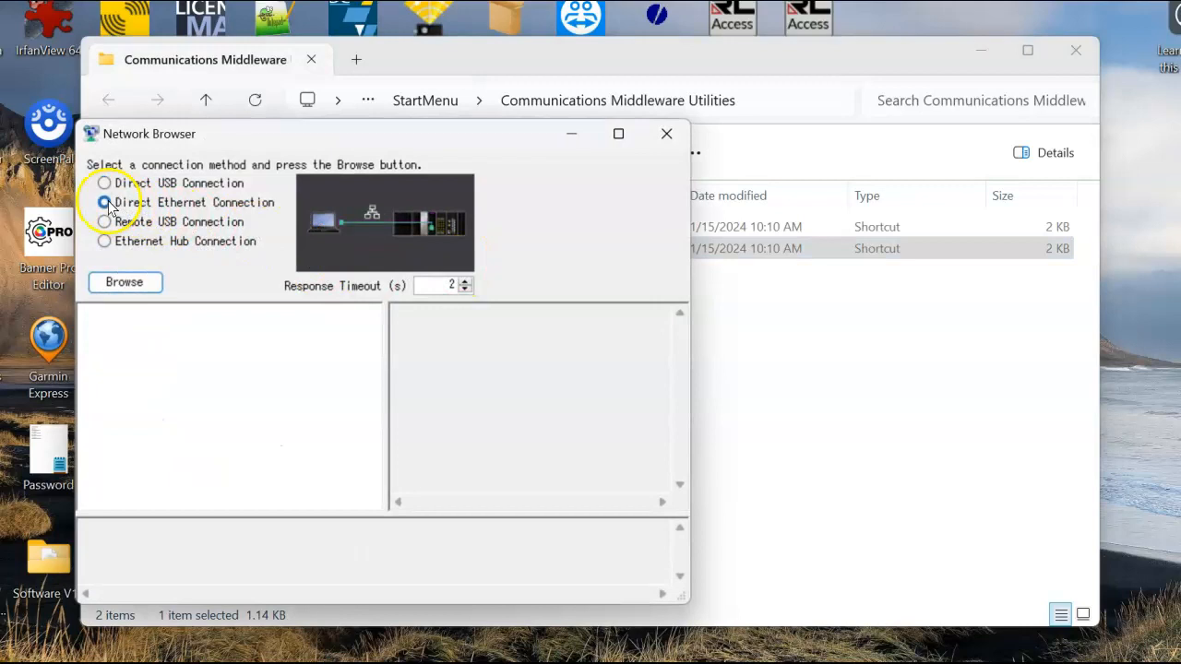
pyautogui.click(138, 284)
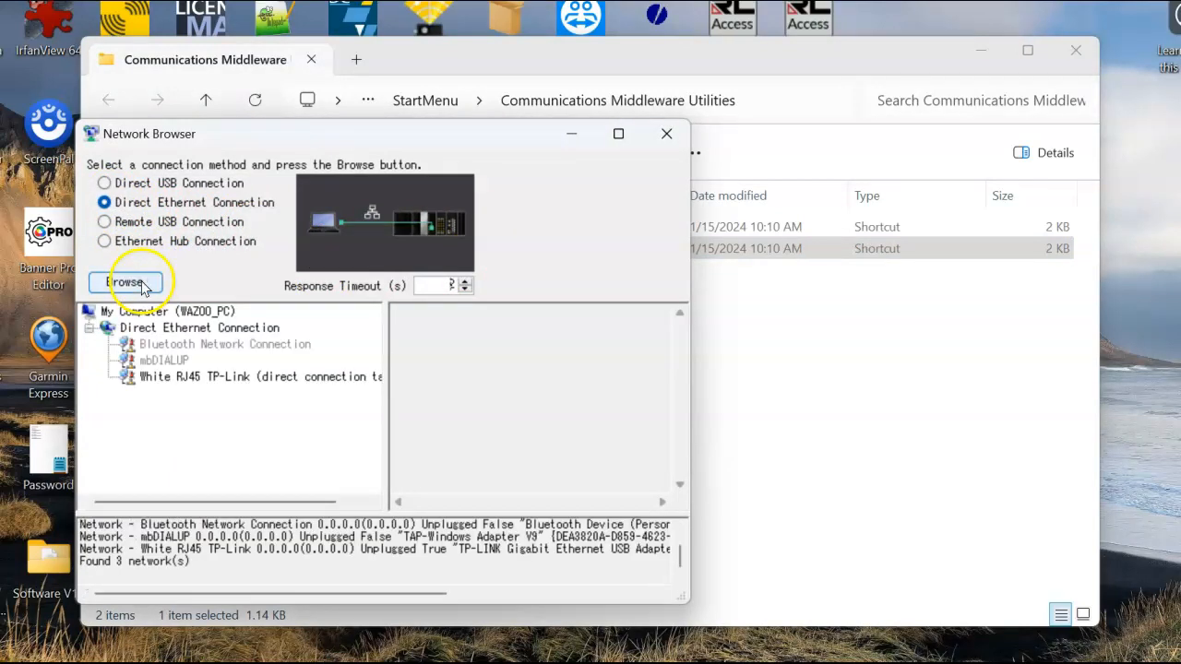
pyautogui.click(189, 377)
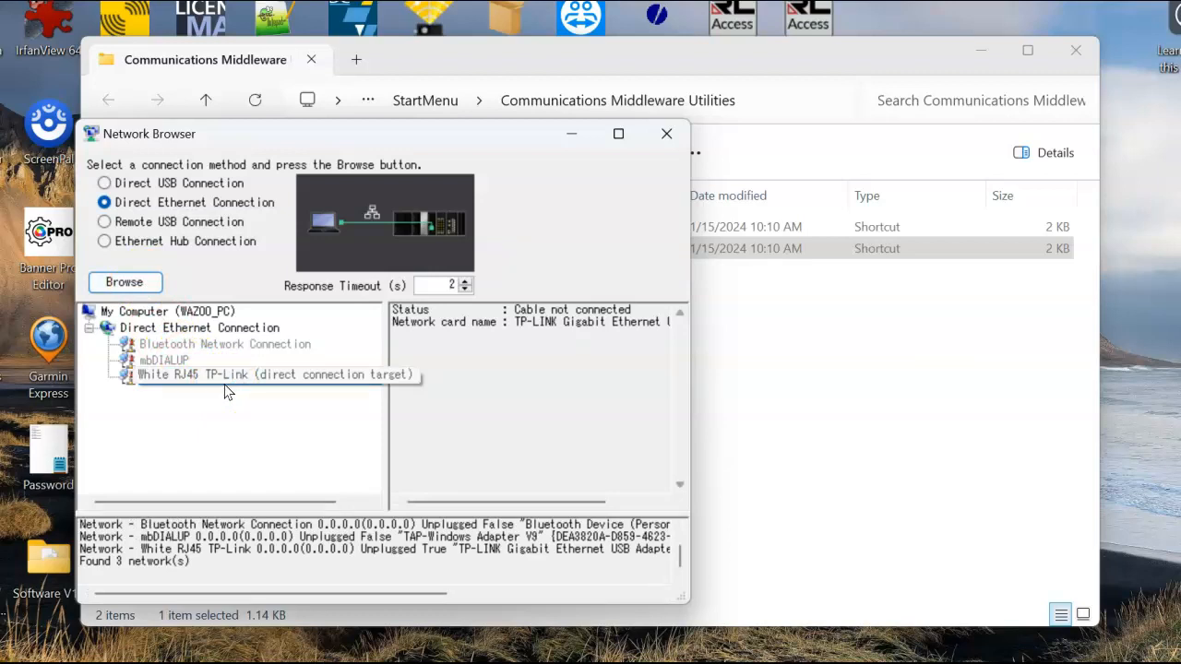
# Minimize the utilities folder and the Network Browser, and launch Sysmac Studio
pyautogui.click(743, 485)
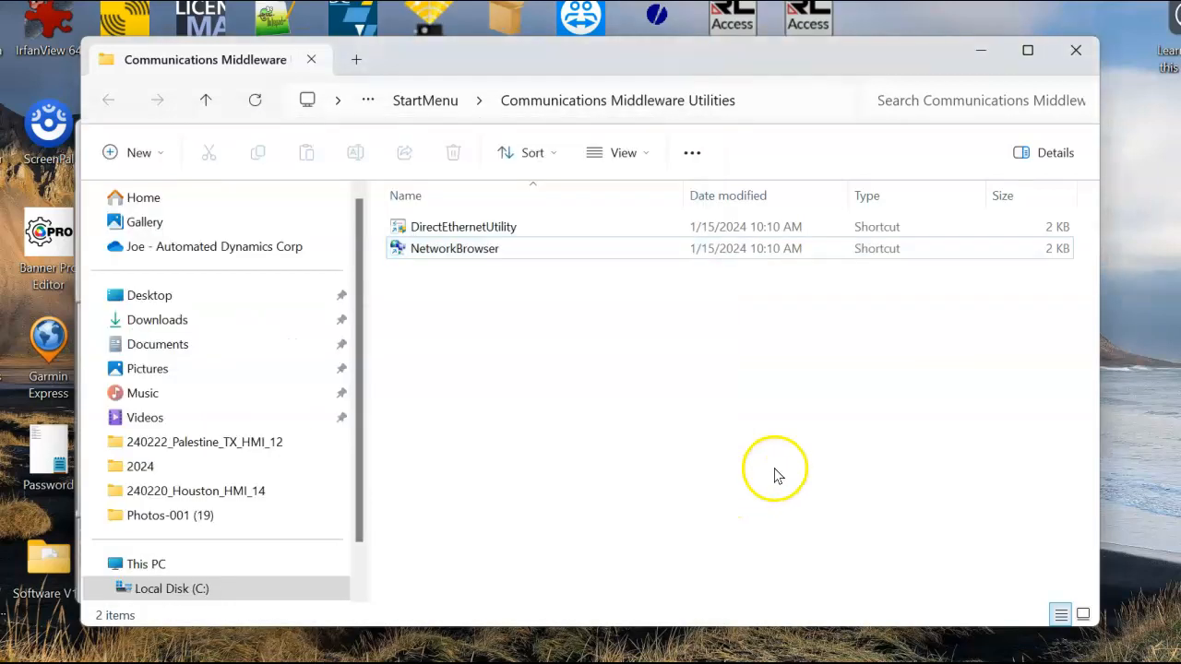
pyautogui.click(981, 56)
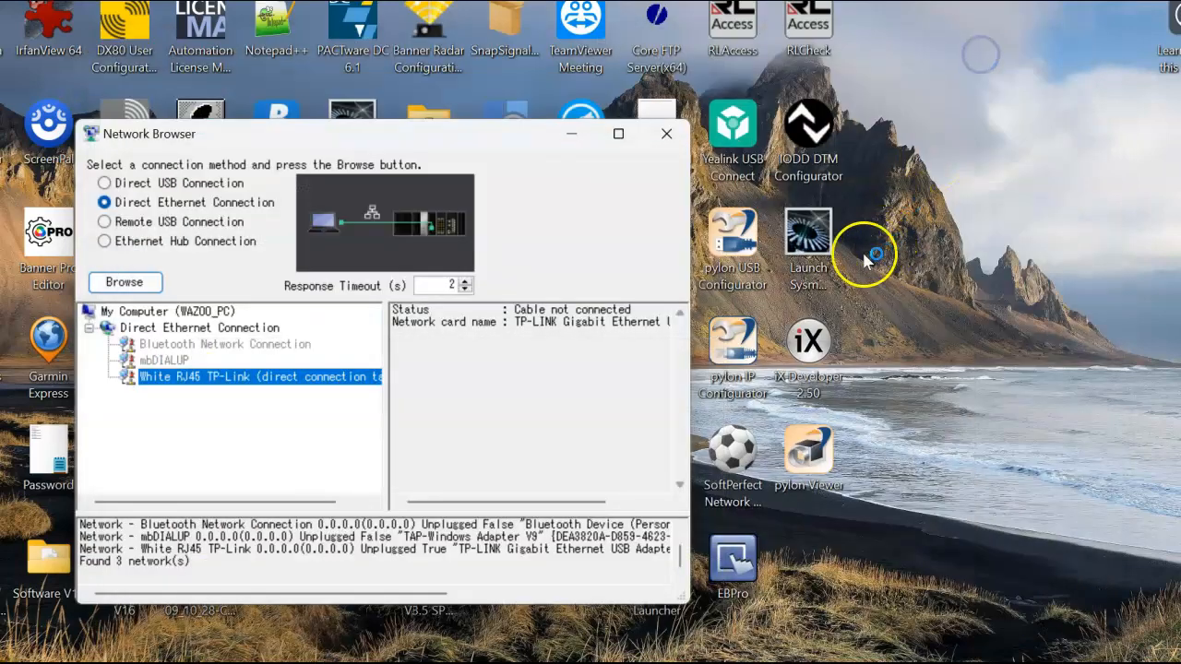
pyautogui.click(569, 134)
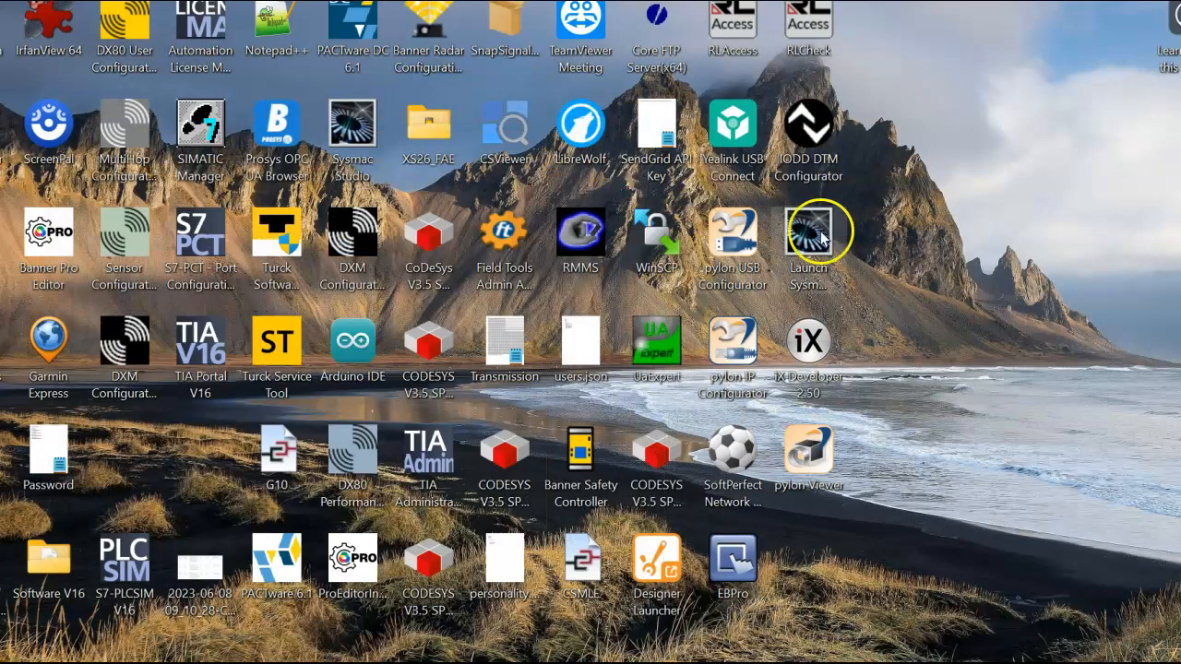
pyautogui.doubleClick(819, 247)
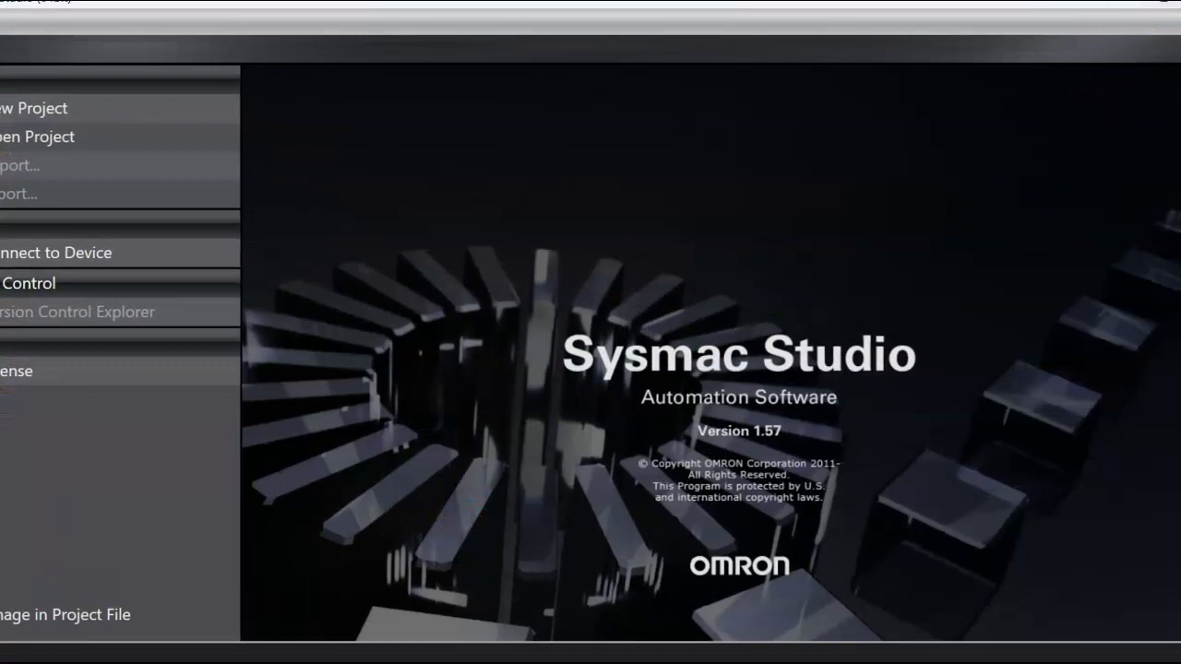
# Move and resize the Sysmac Studio start window so it fills the visible desktop area
pyautogui.click(1157, 7)
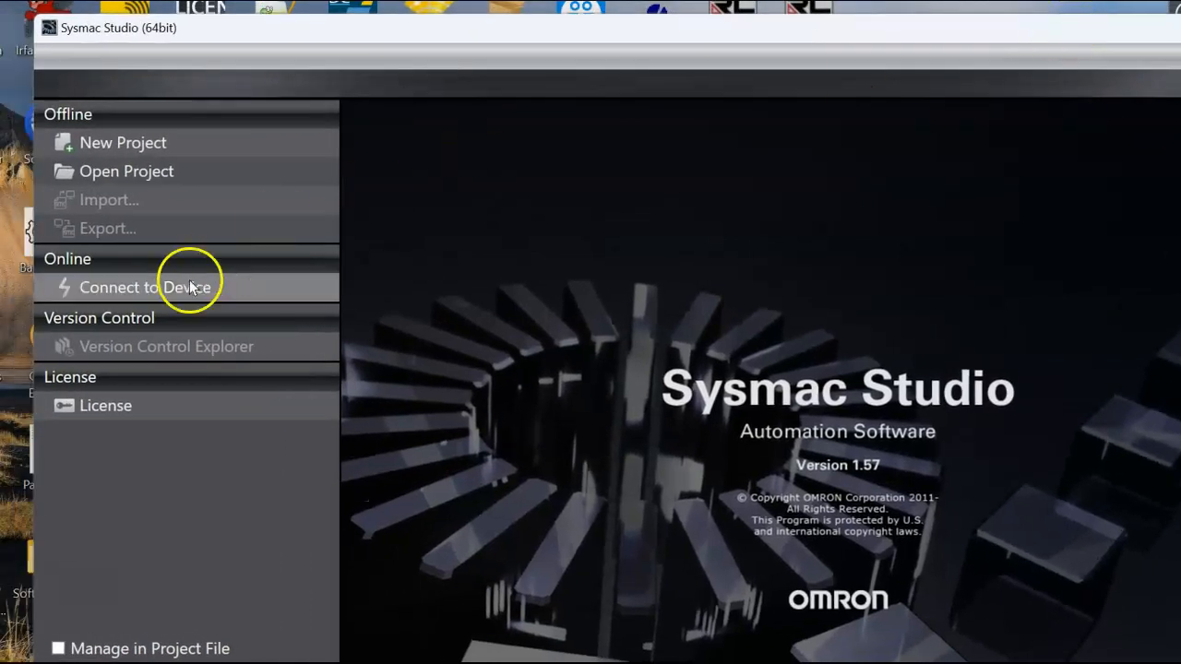
pyautogui.moveTo(32, 389); pyautogui.dragTo(50, 391)
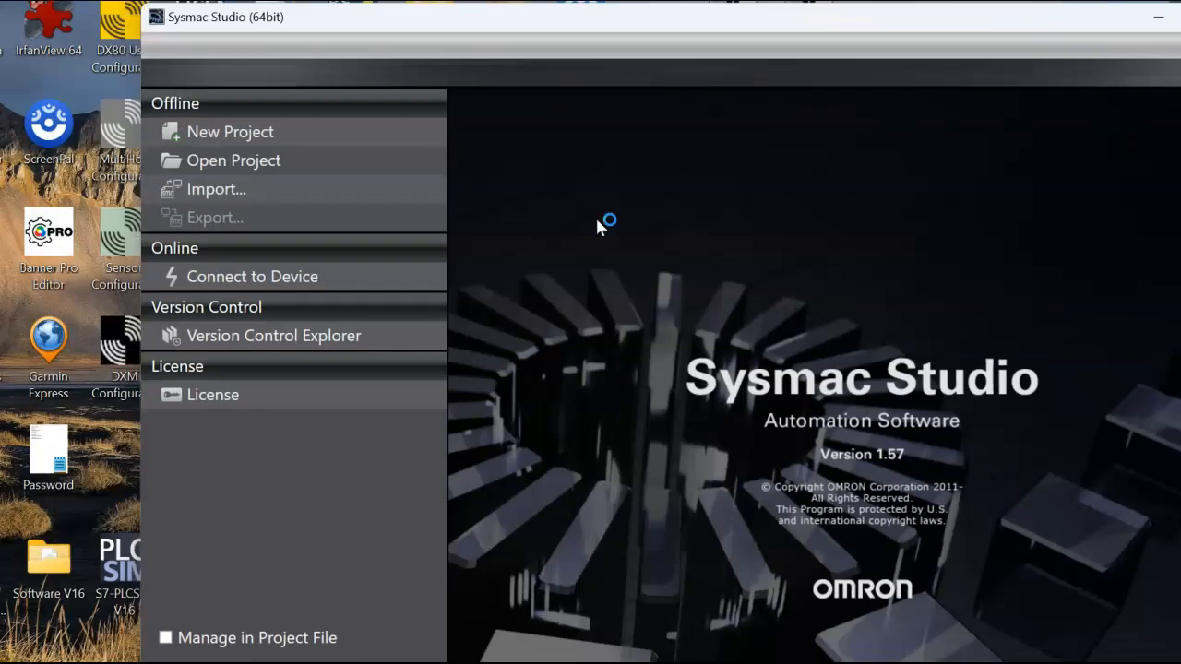
pyautogui.moveTo(633, 27); pyautogui.dragTo(496, 21)
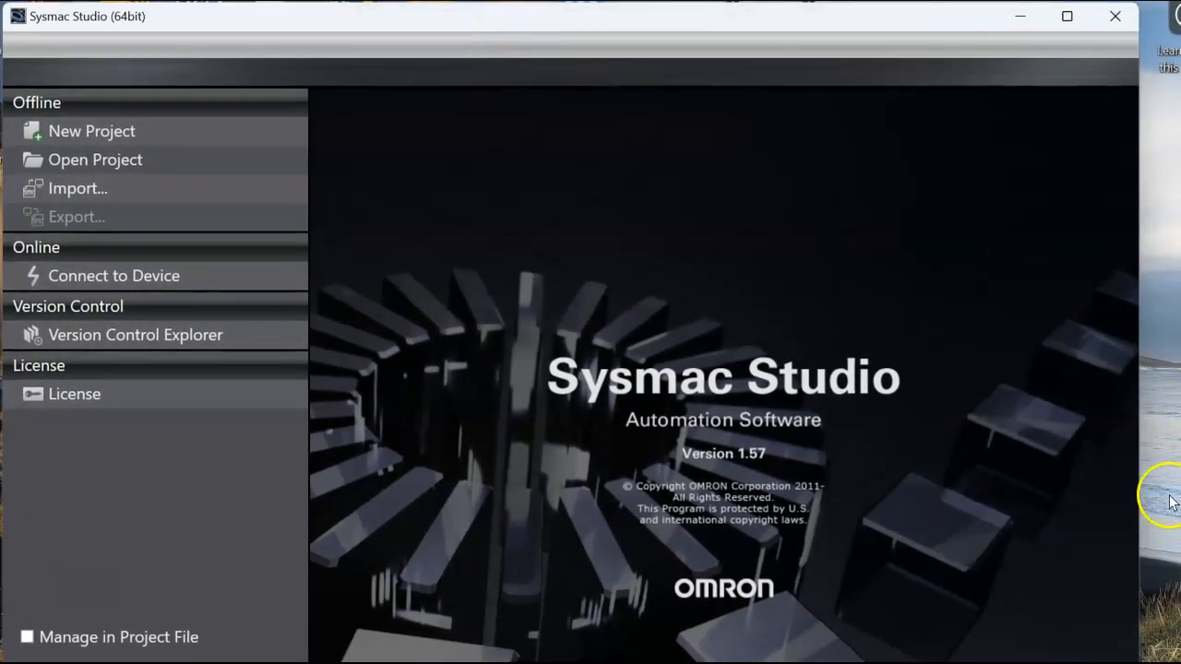
pyautogui.moveTo(1140, 527); pyautogui.dragTo(1165, 533)
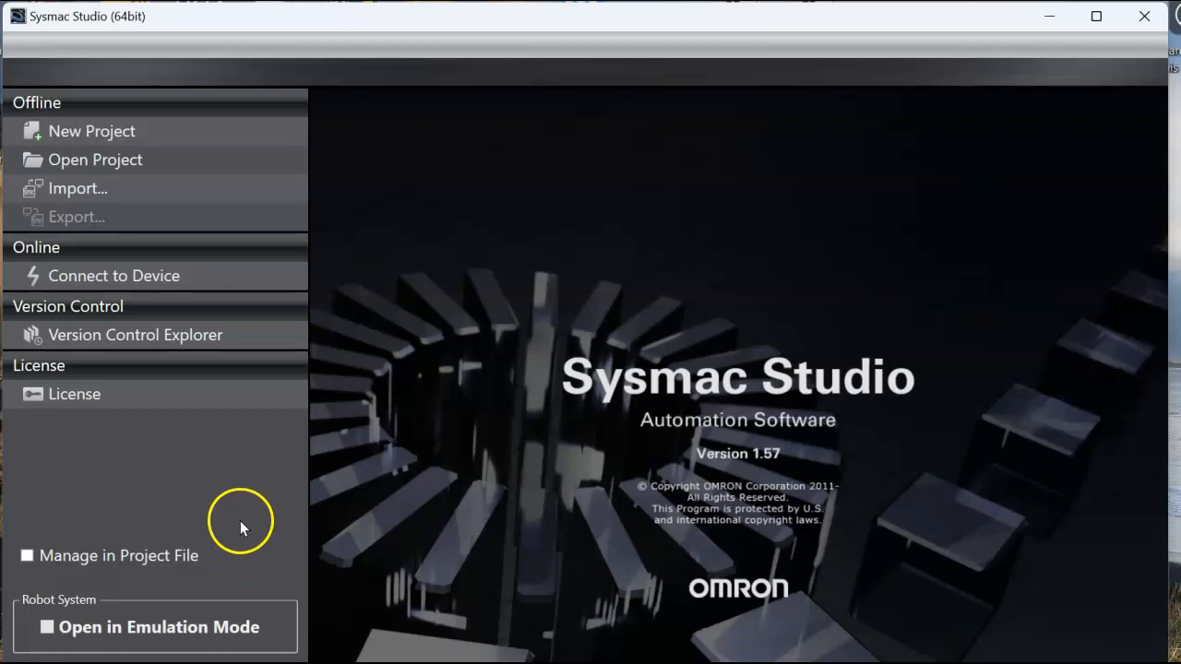
# Connect to the controller using the direct connection via Ethernet and acknowledge the completed connection
pyautogui.click(145, 278)
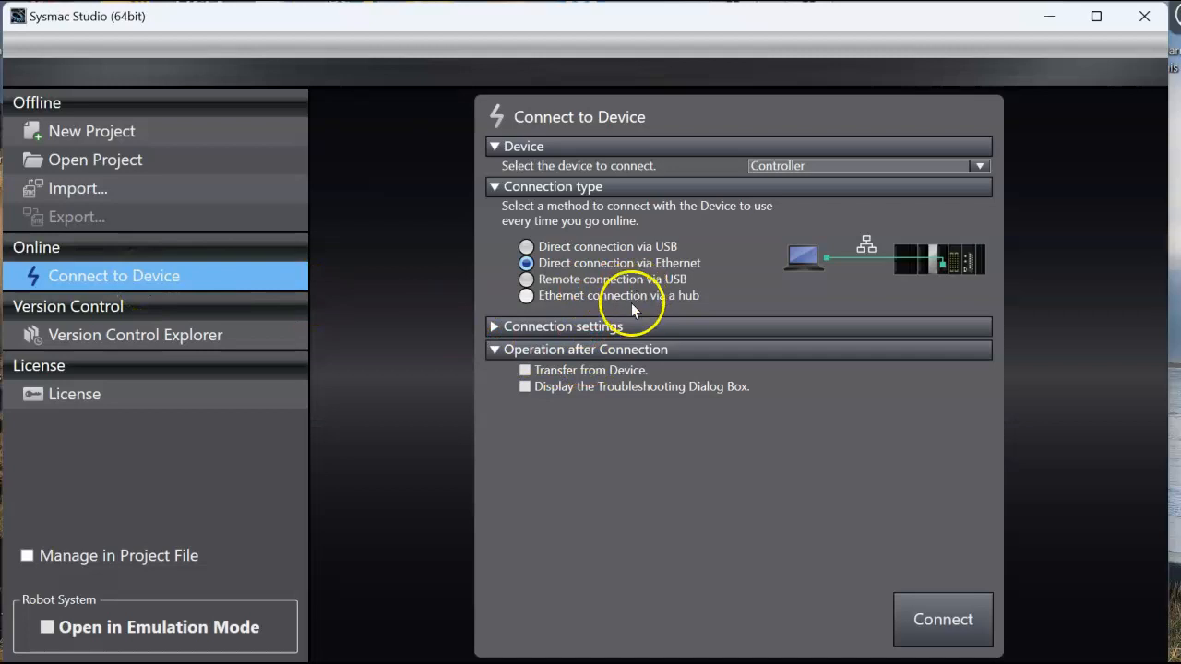
pyautogui.click(956, 631)
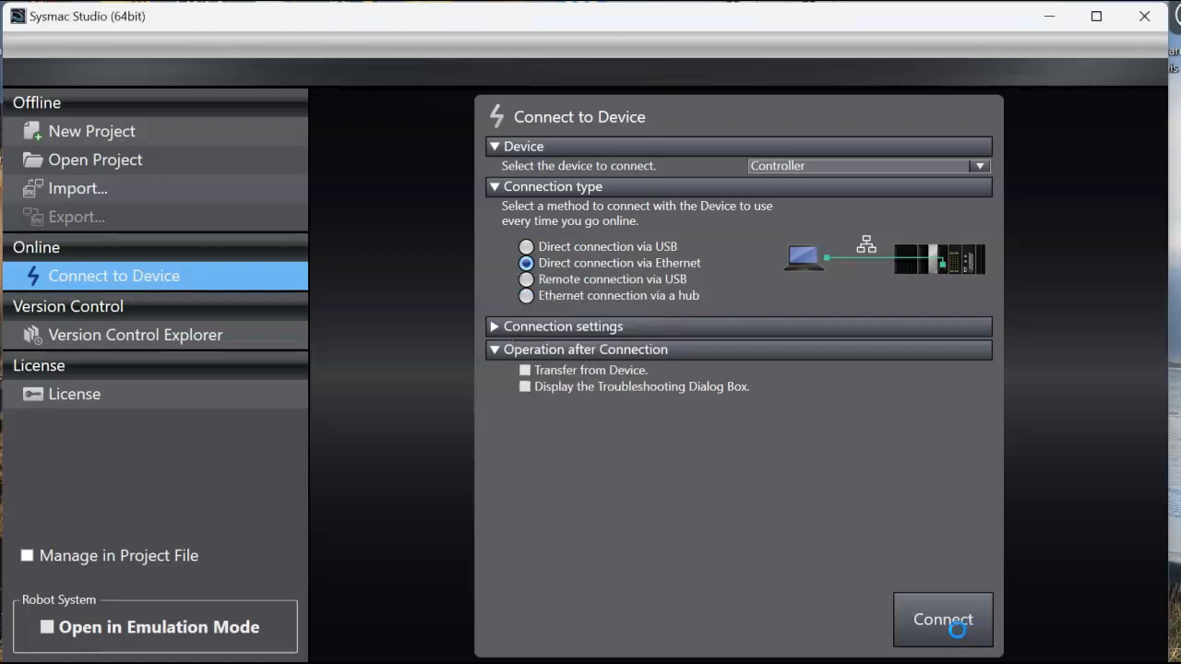
pyautogui.click(960, 637)
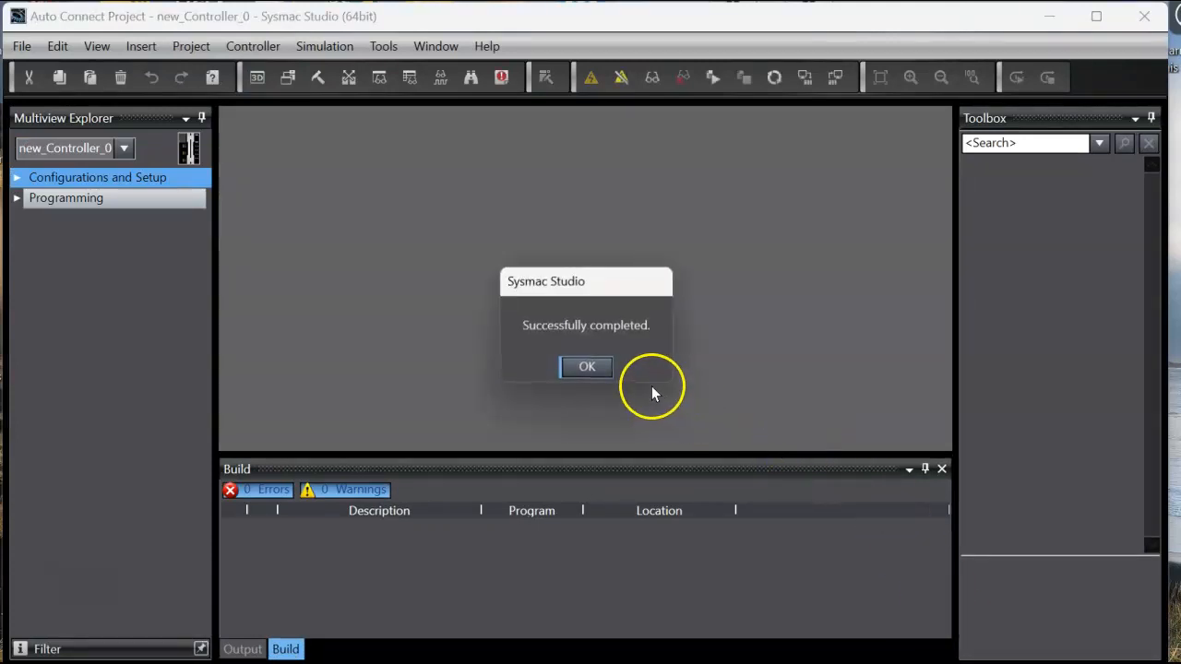
pyautogui.click(605, 364)
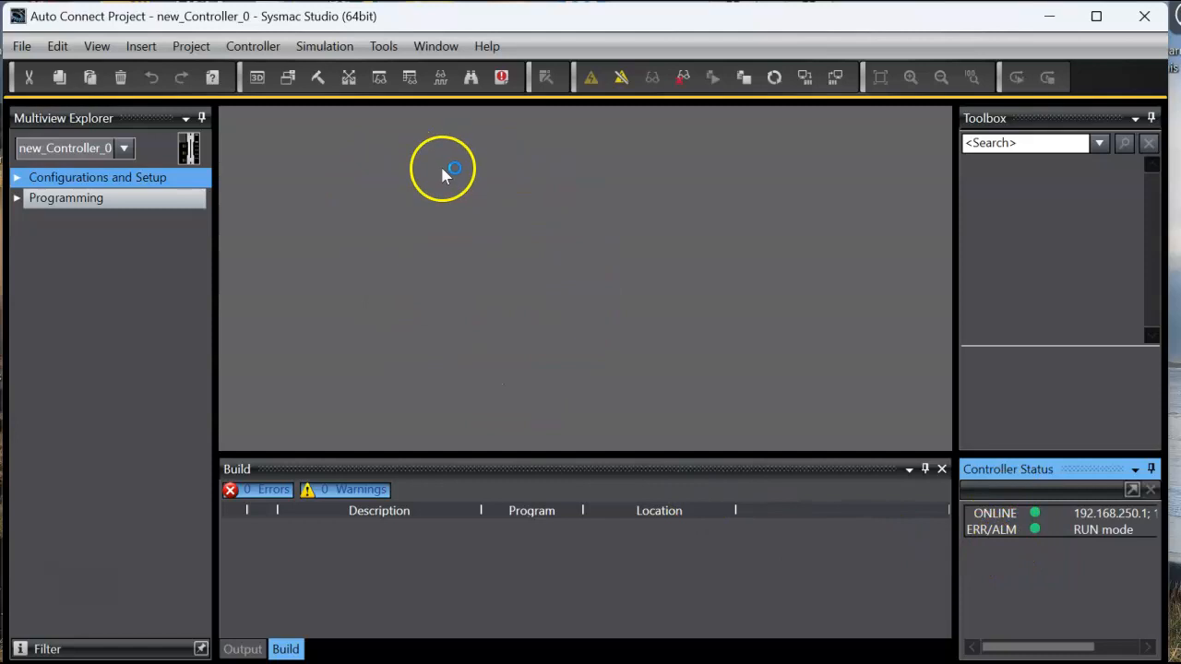
# Synchronize the NX102 project by transferring it from the controller, accept overwriting the computer's project, and close the synchronization window
pyautogui.click(774, 79)
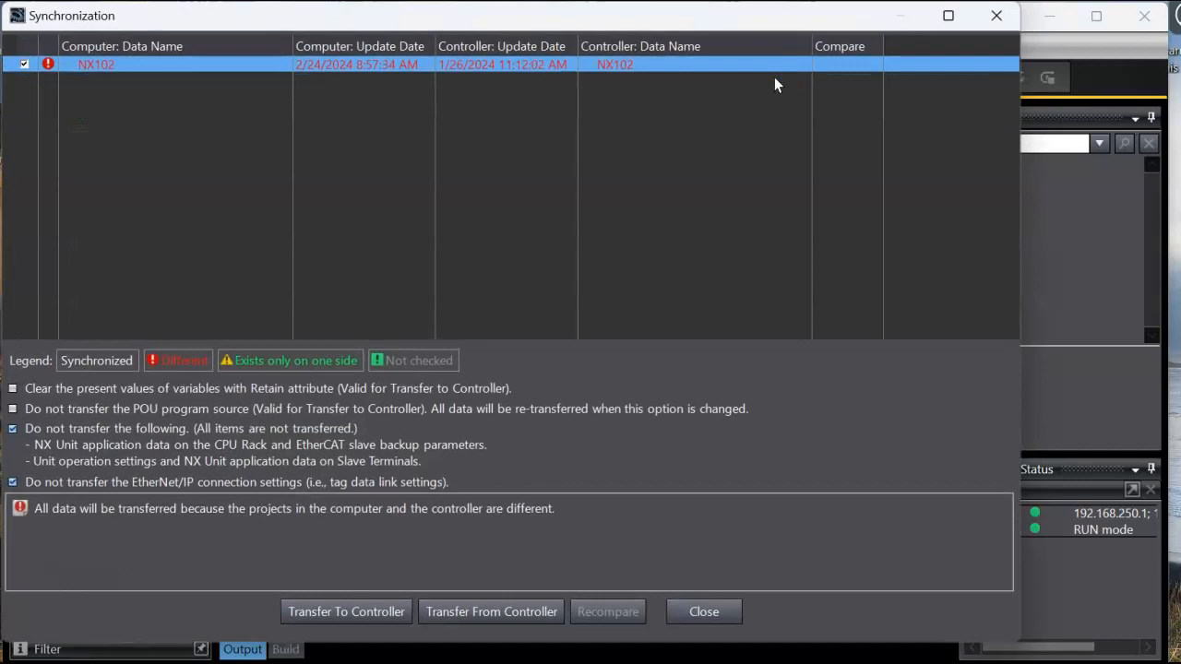
pyautogui.click(466, 613)
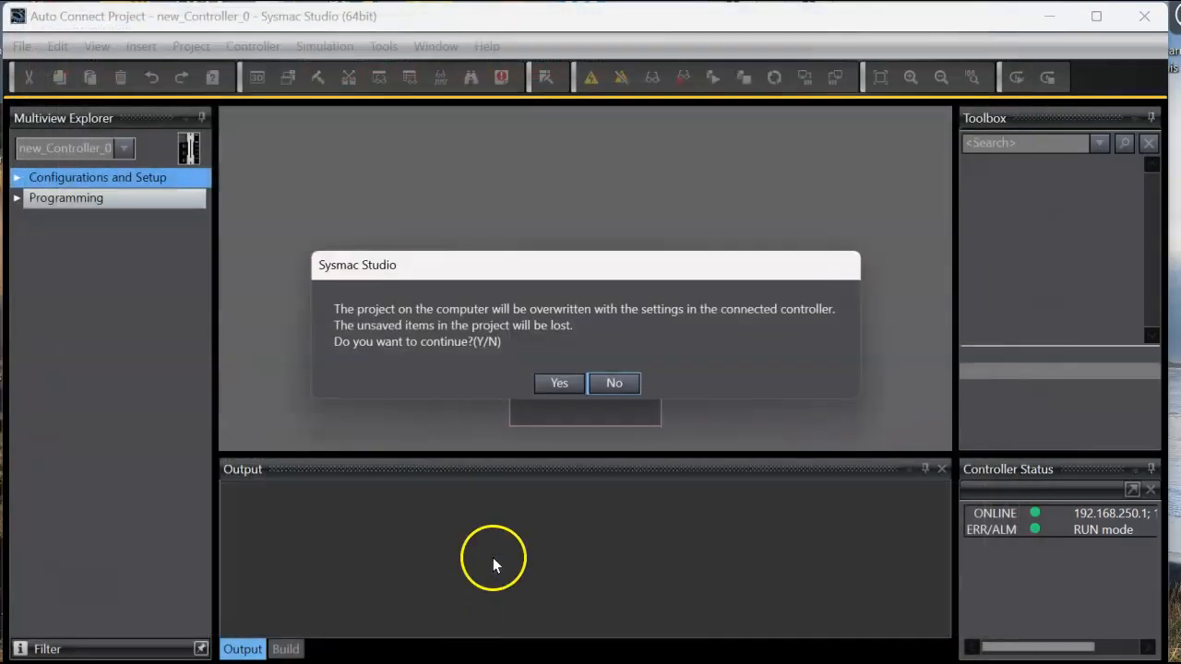
pyautogui.click(557, 383)
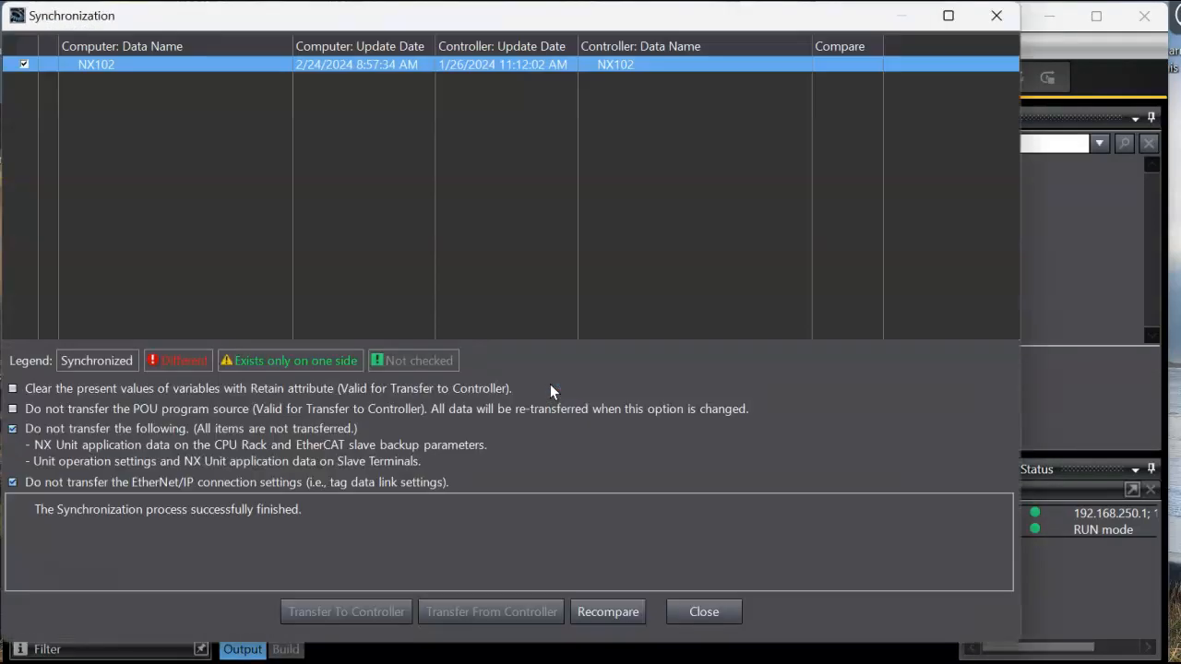
pyautogui.click(728, 606)
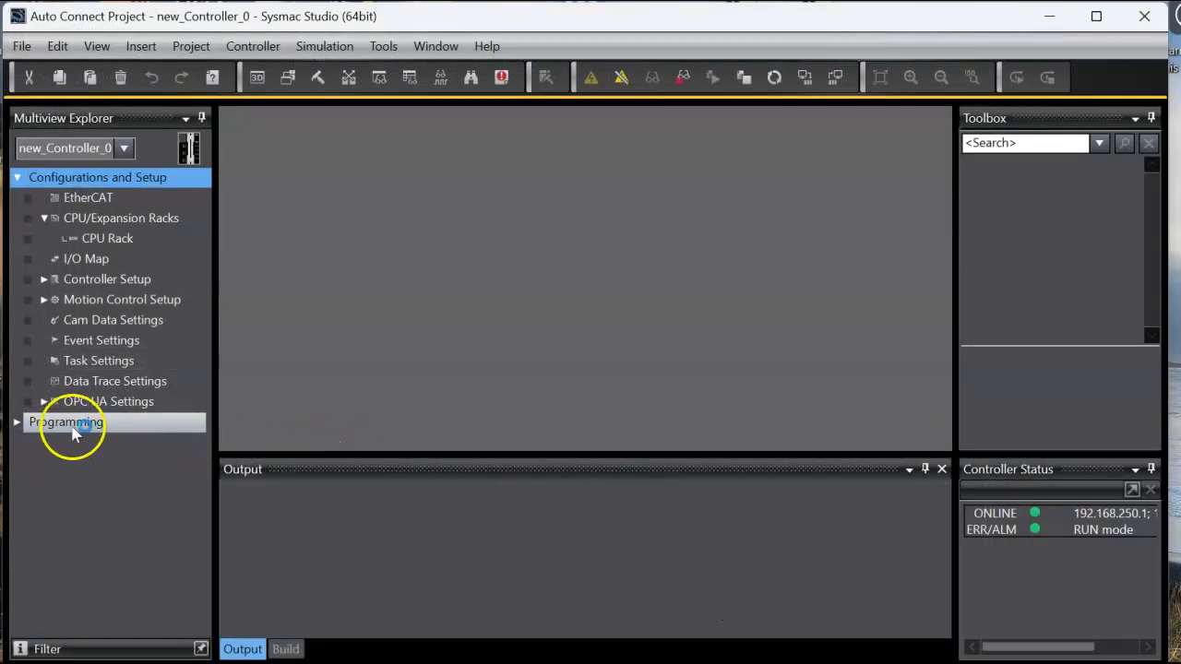
# Open the project's Global Variables table under Programming and enlarge its area to review more of the variables
pyautogui.click(19, 422)
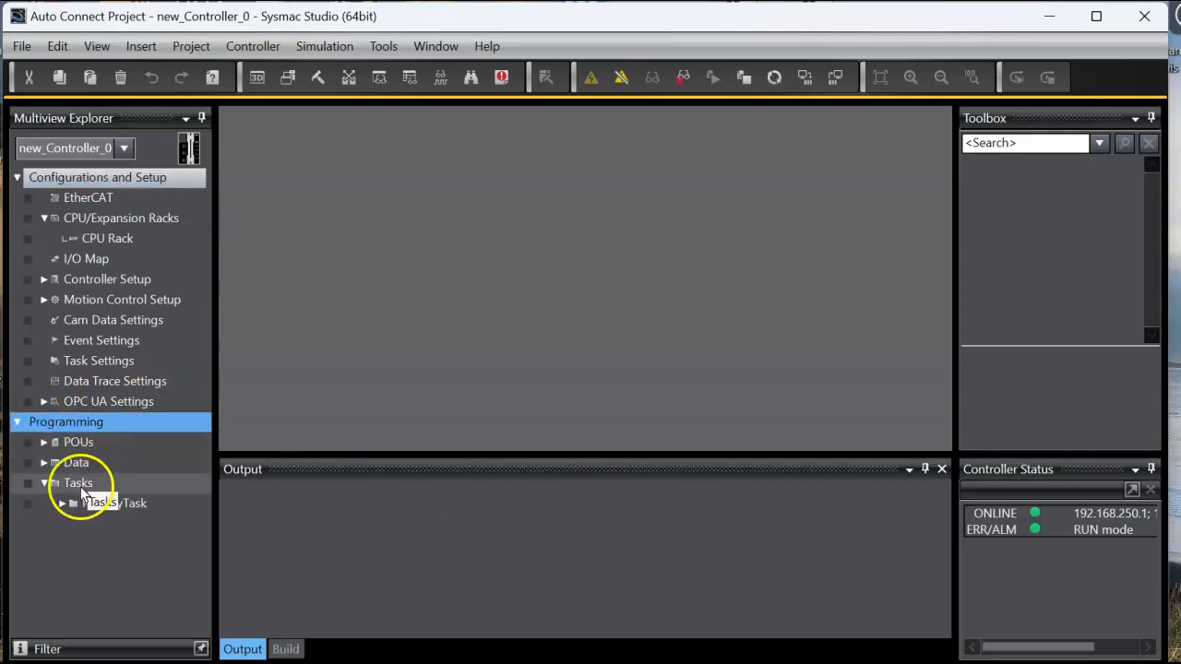
pyautogui.doubleClick(85, 465)
pyautogui.doubleClick(118, 503)
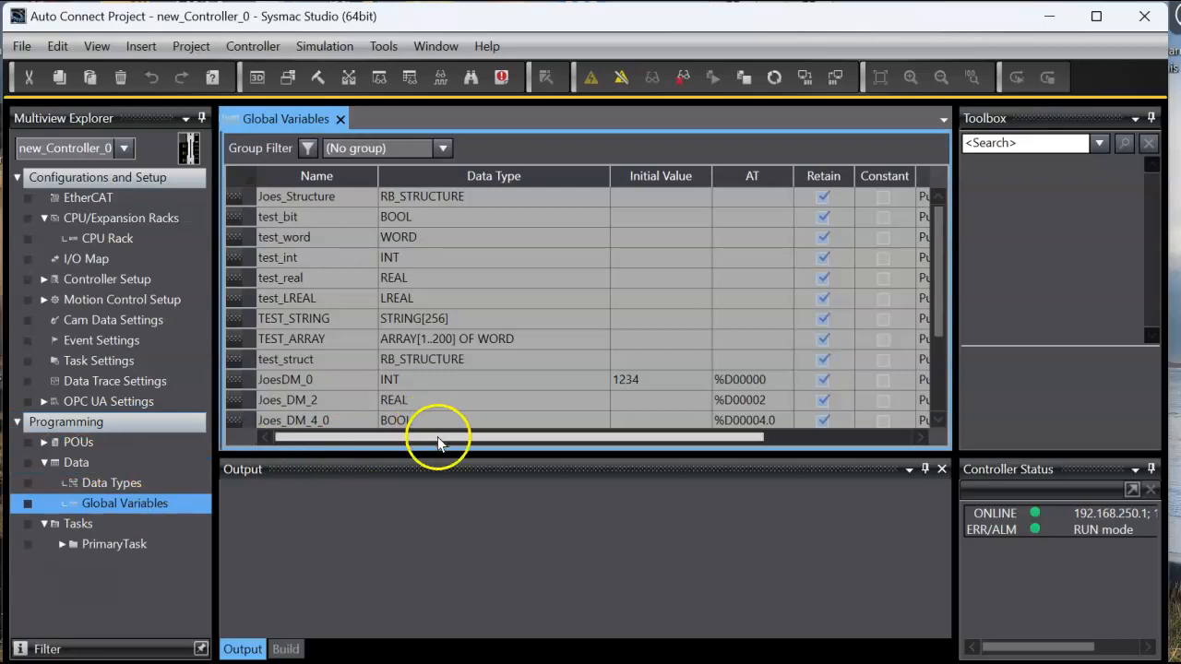
pyautogui.moveTo(443, 456); pyautogui.dragTo(461, 535)
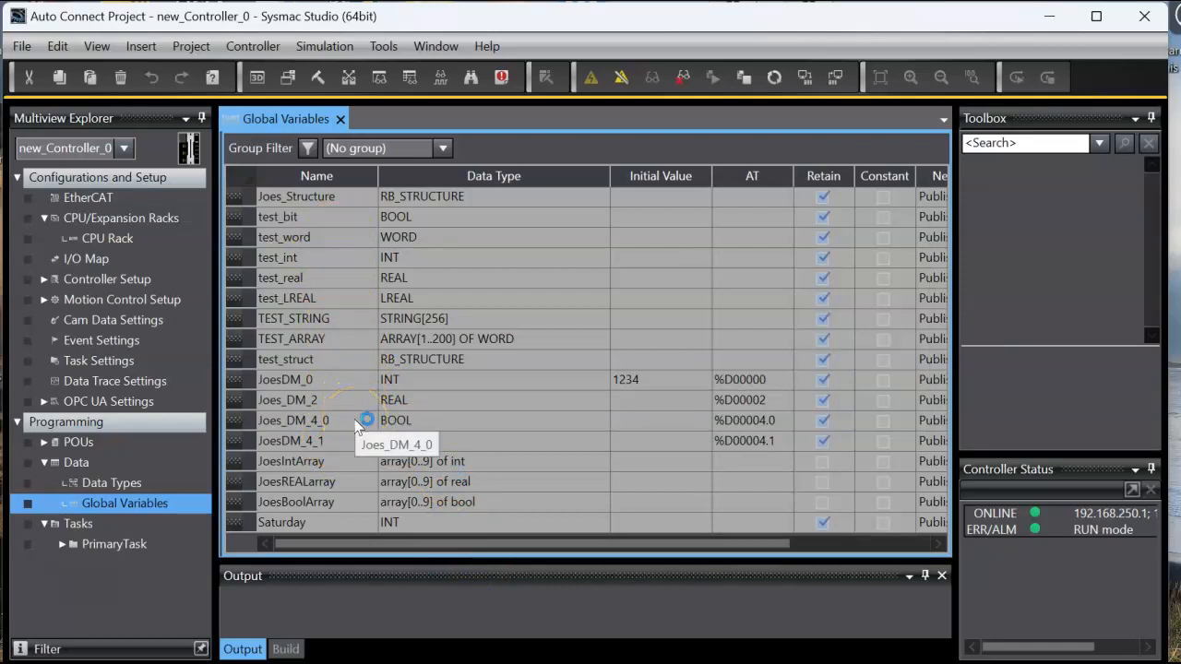
# Open the OPC UA Server Settings and check whether the OPC UA server is in use and its end point settings
pyautogui.click(98, 404)
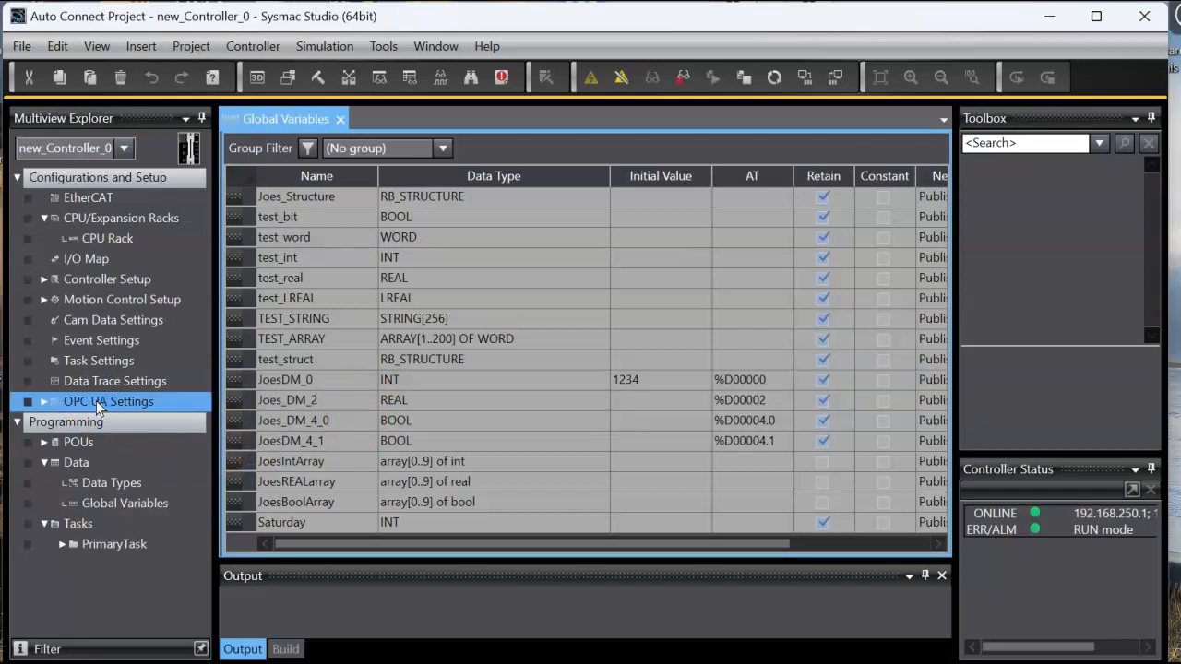
pyautogui.doubleClick(96, 400)
pyautogui.doubleClick(96, 400)
pyautogui.doubleClick(96, 401)
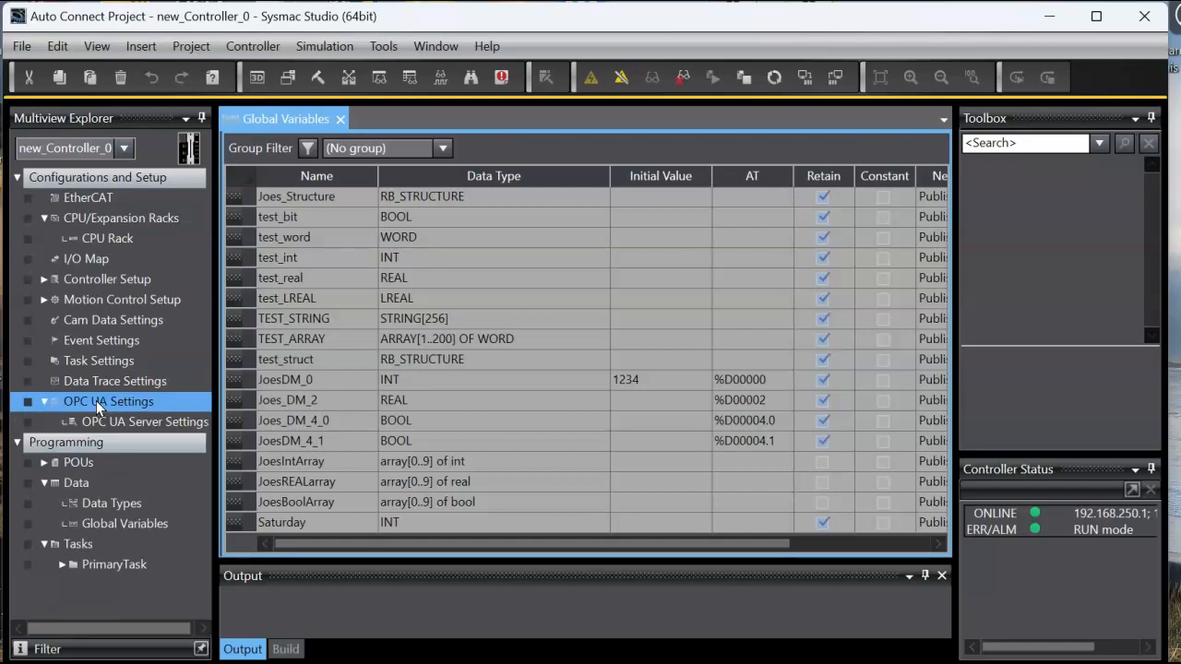
pyautogui.click(111, 421)
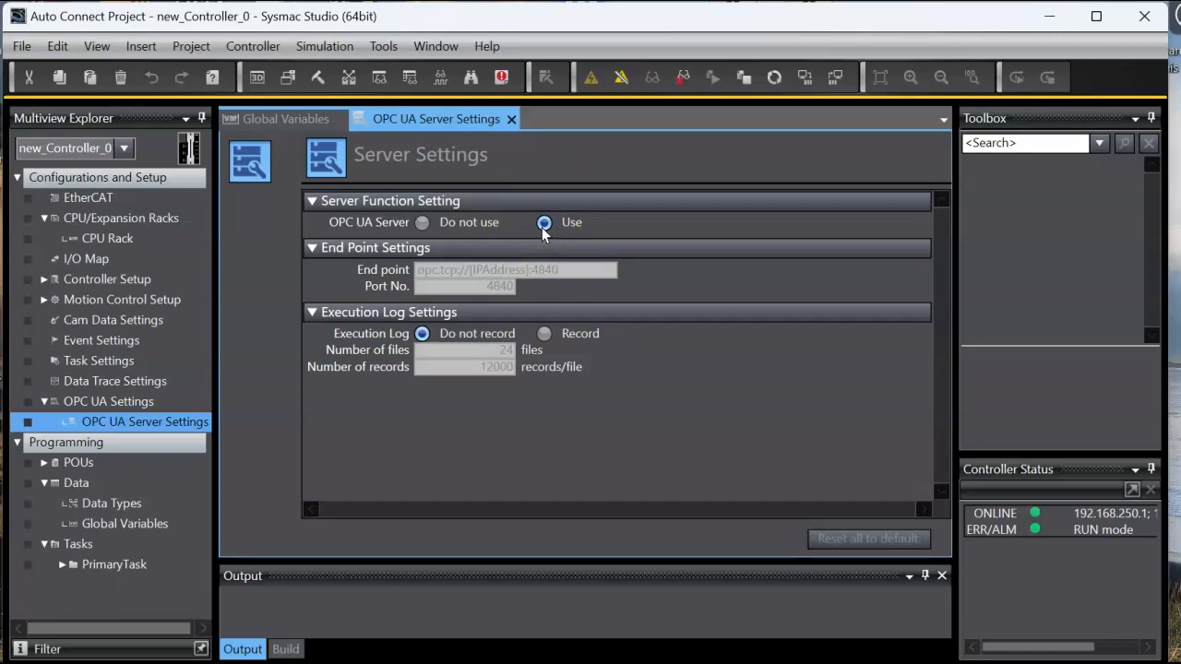
pyautogui.click(578, 246)
# Review the OPC UA server's security settings, leave them without transferring anything, and return to the Global Variables table
pyautogui.rightClick(172, 425)
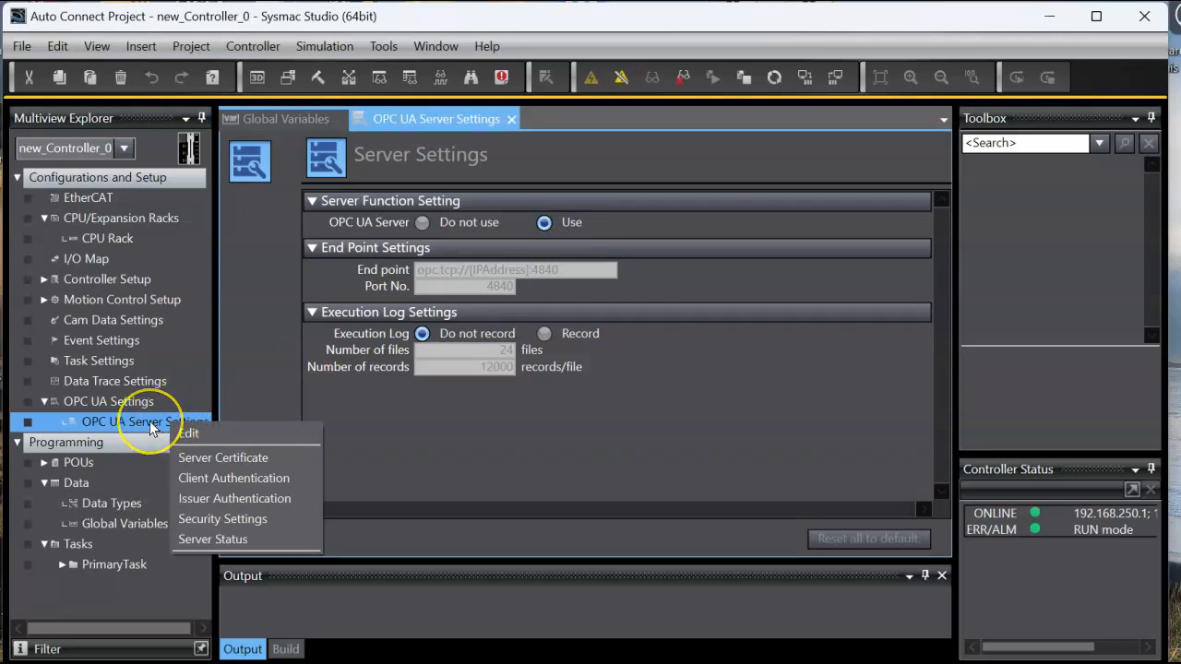
pyautogui.rightClick(153, 426)
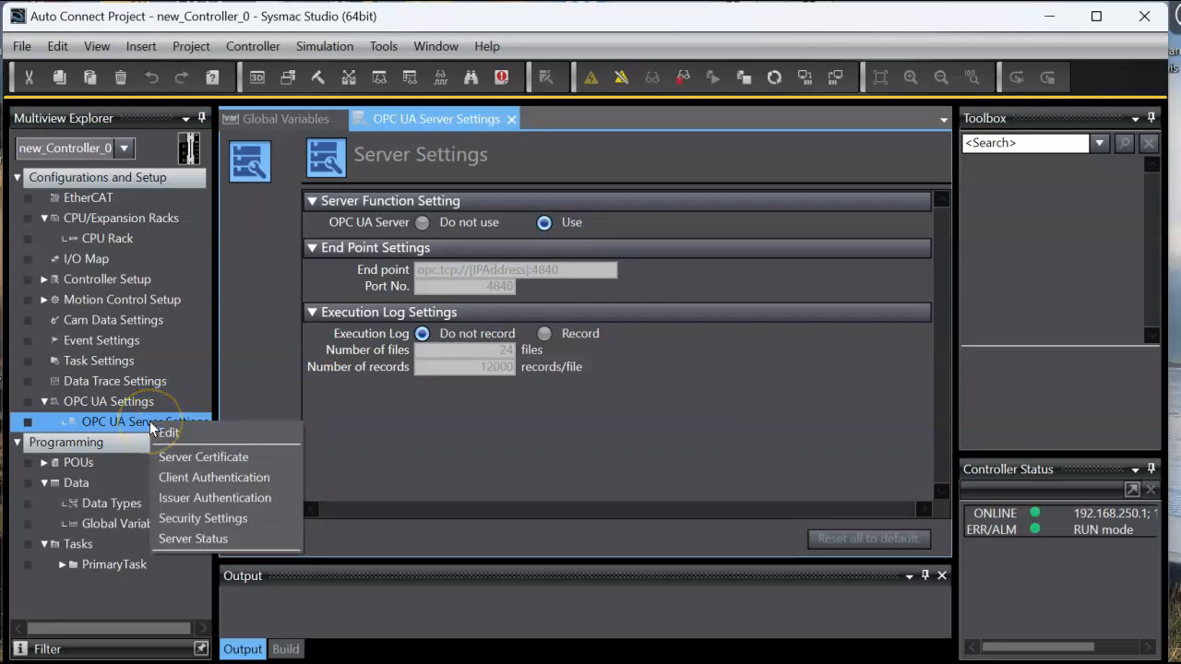
pyautogui.click(205, 519)
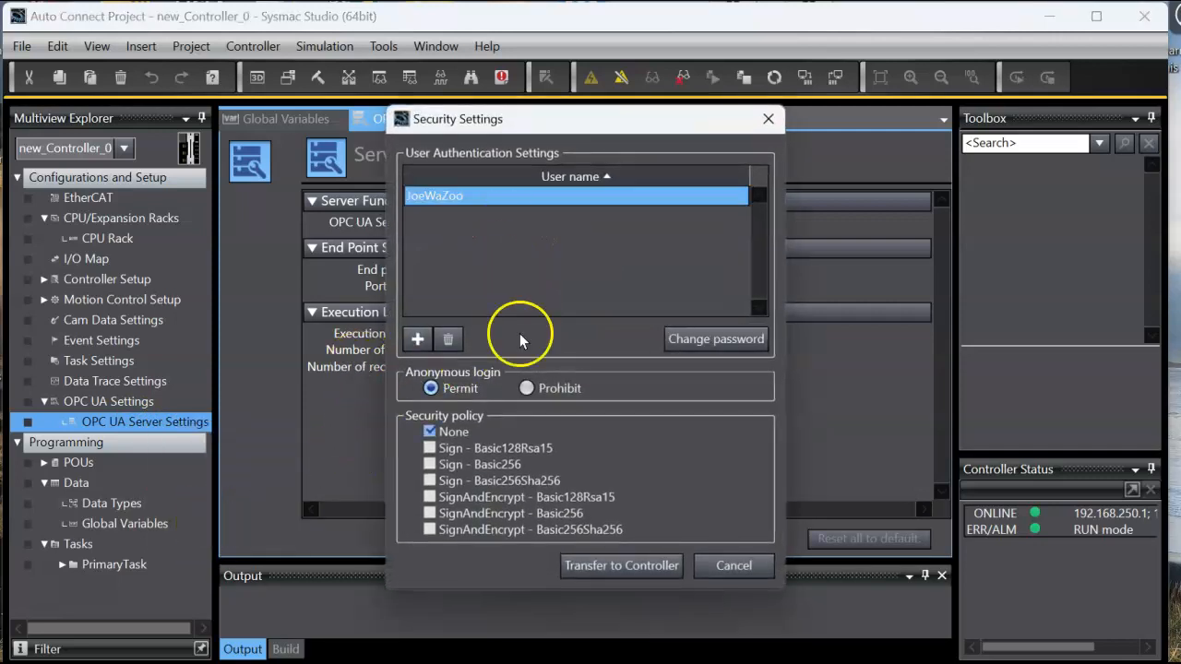
pyautogui.click(731, 568)
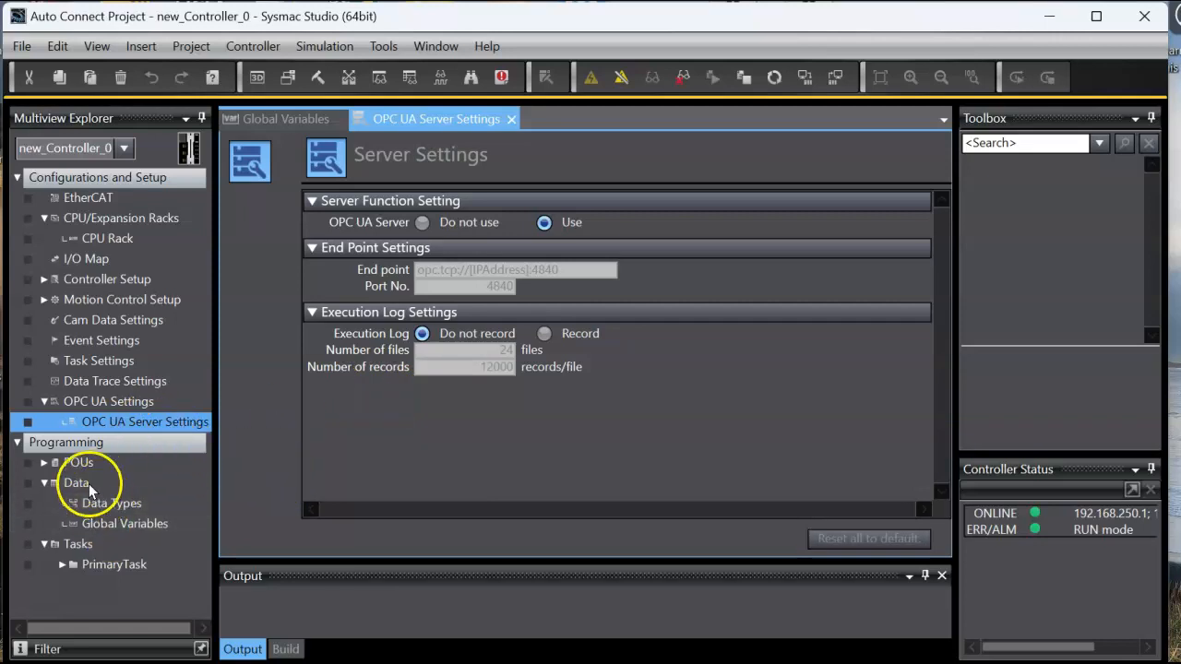
pyautogui.doubleClick(125, 524)
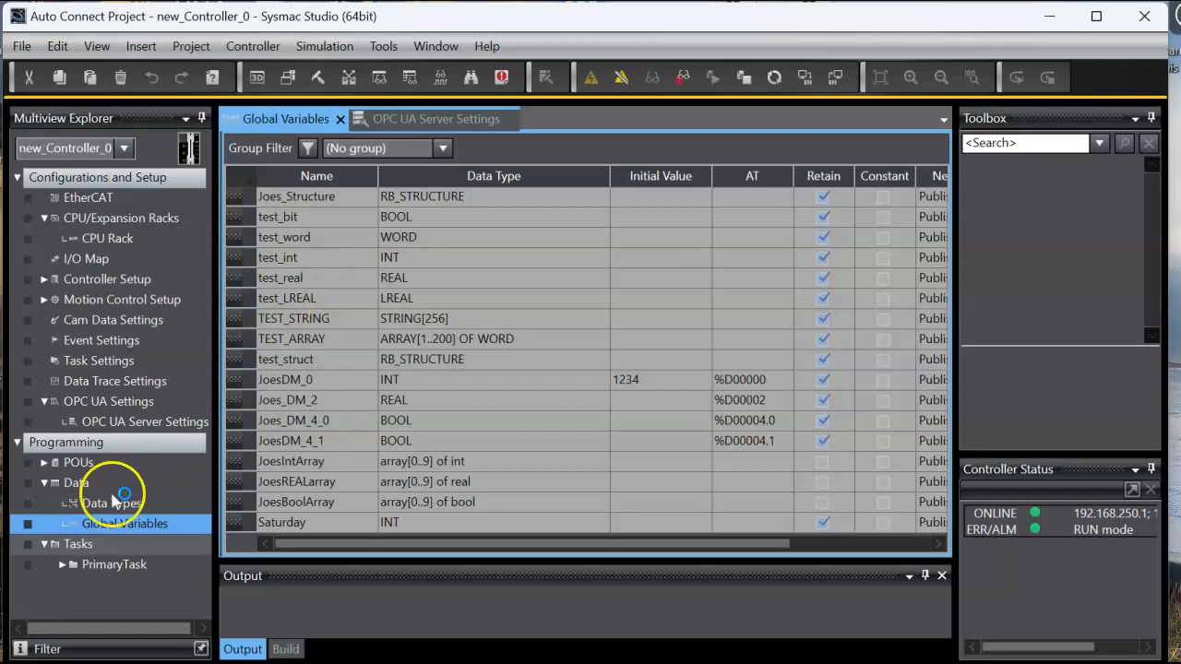
# Launch Crimson 3.2, restore its window from full screen, and move and resize it to fill the visible desktop area
pyautogui.press('super')
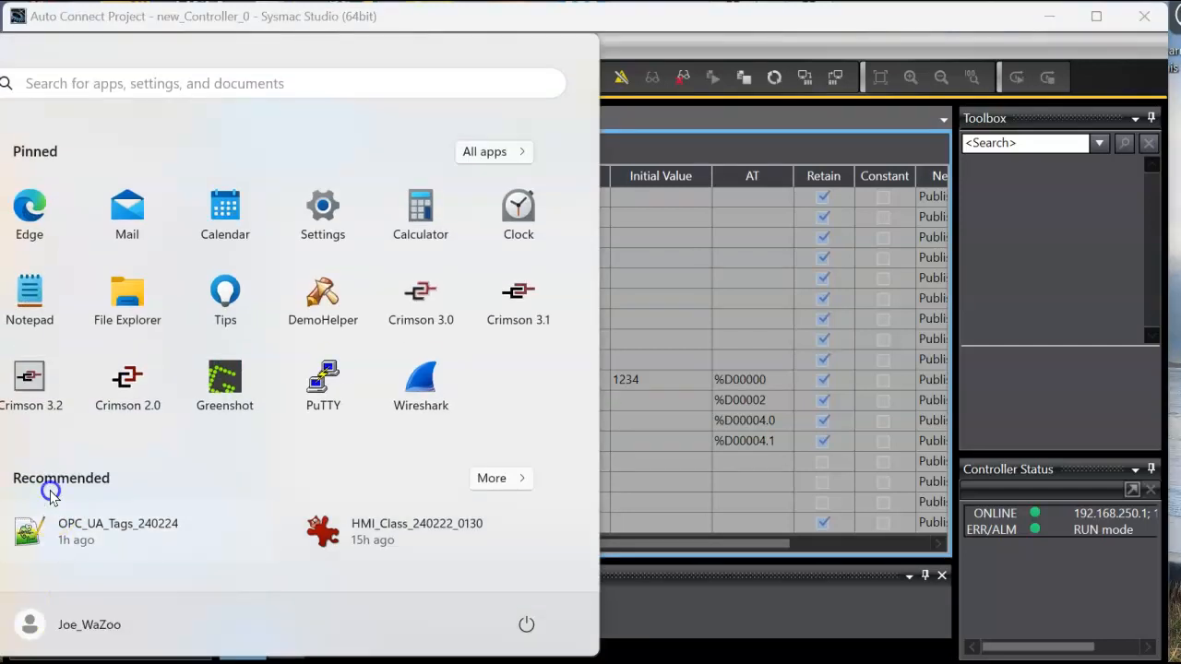
pyautogui.click(30, 377)
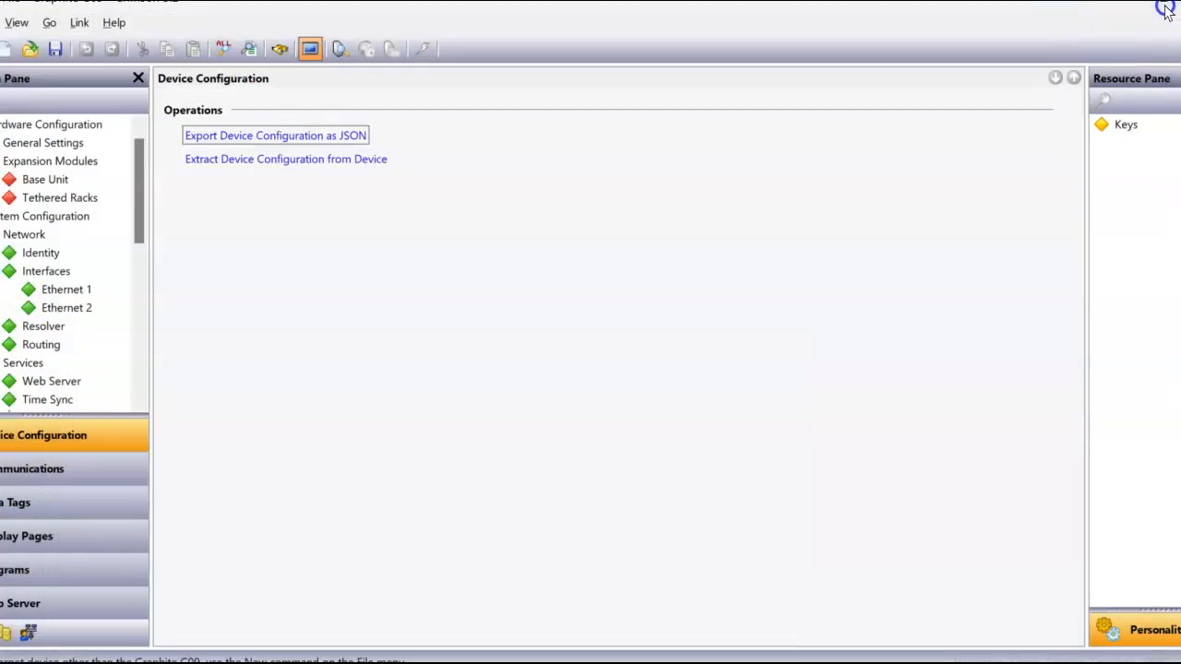
pyautogui.click(1165, 8)
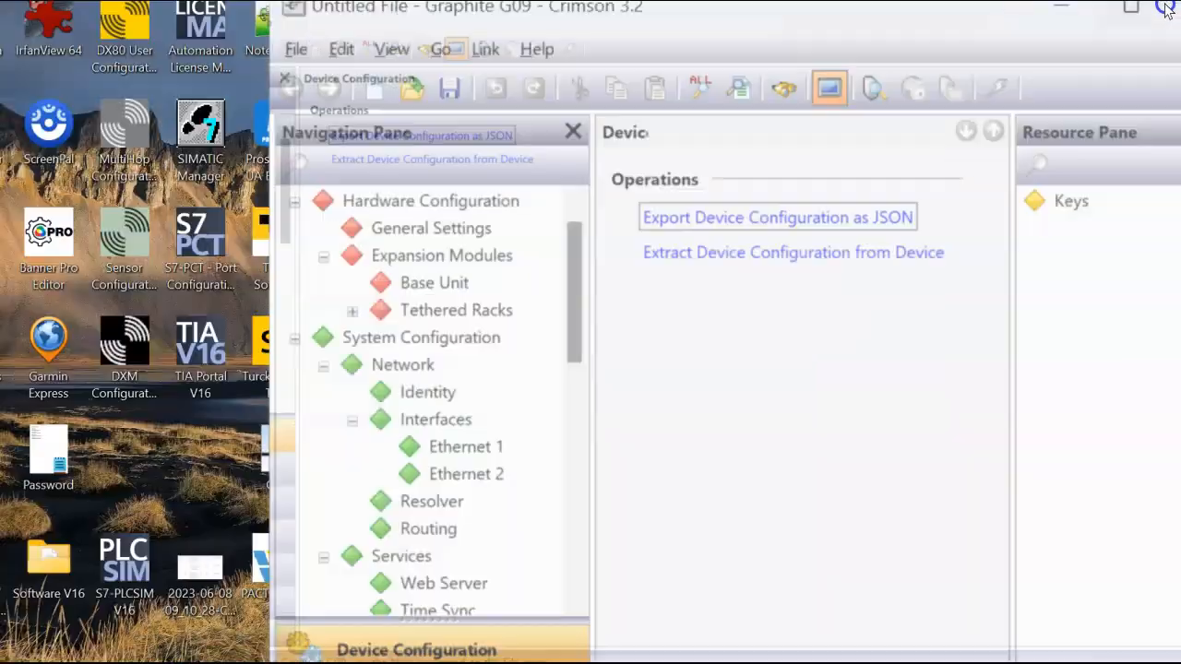
pyautogui.moveTo(1016, 12); pyautogui.dragTo(430, 29)
pyautogui.moveTo(653, 347); pyautogui.dragTo(1178, 423)
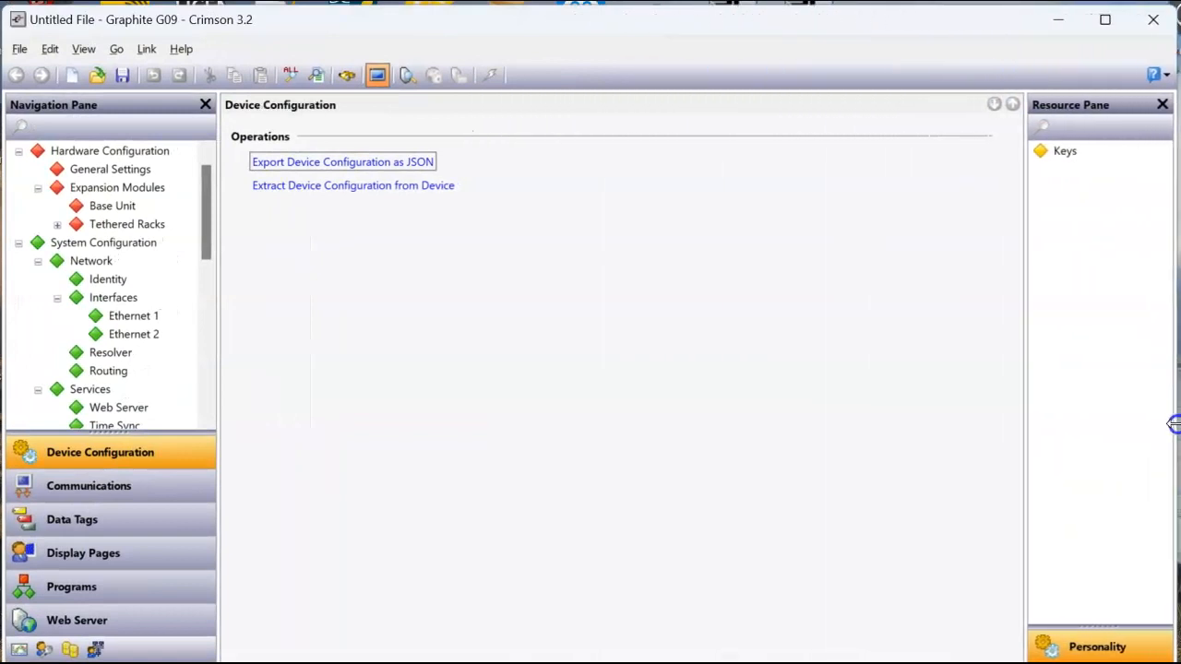
# Create a new database for the Graphite G09 HMI model
pyautogui.click(21, 49)
pyautogui.click(41, 74)
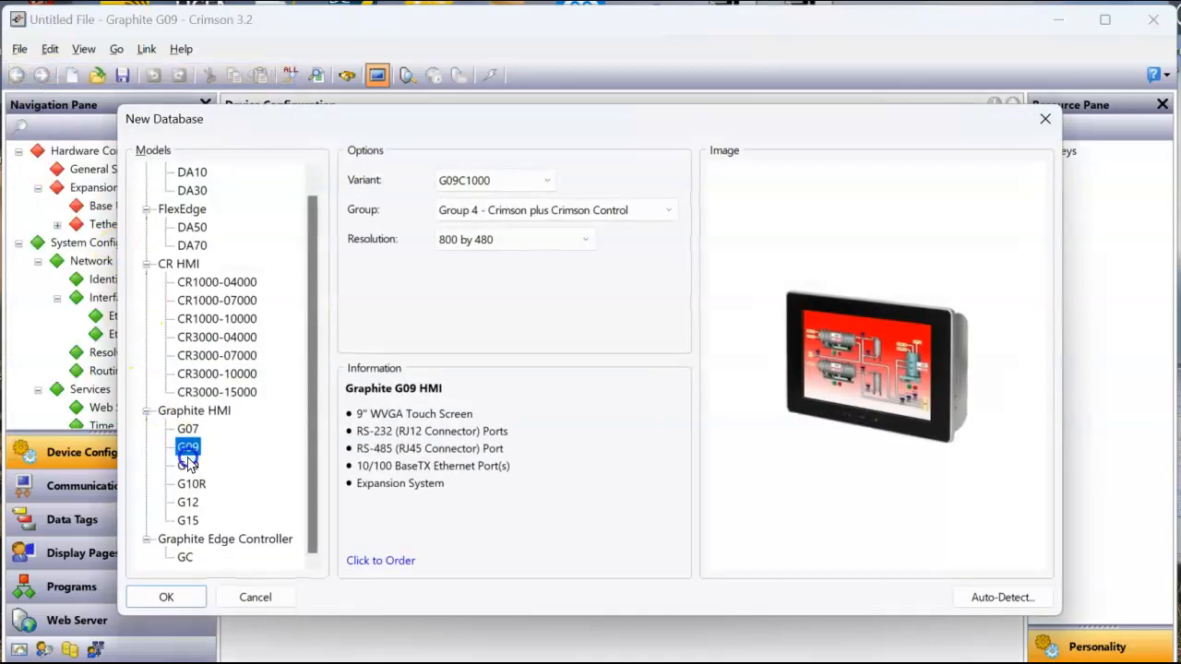
pyautogui.click(192, 449)
pyautogui.click(168, 598)
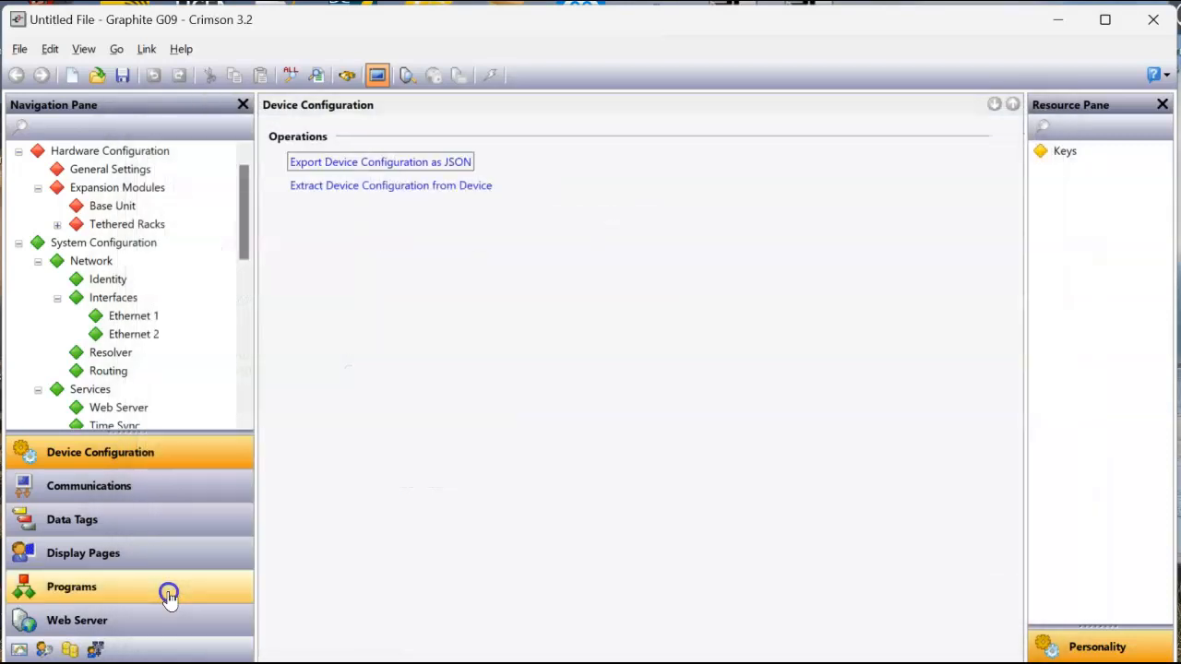
# Set the Ethernet 1 interface to Manual Configuration with IP address 192.168.250.20, and check the Ethernet 2 port settings
pyautogui.click(137, 318)
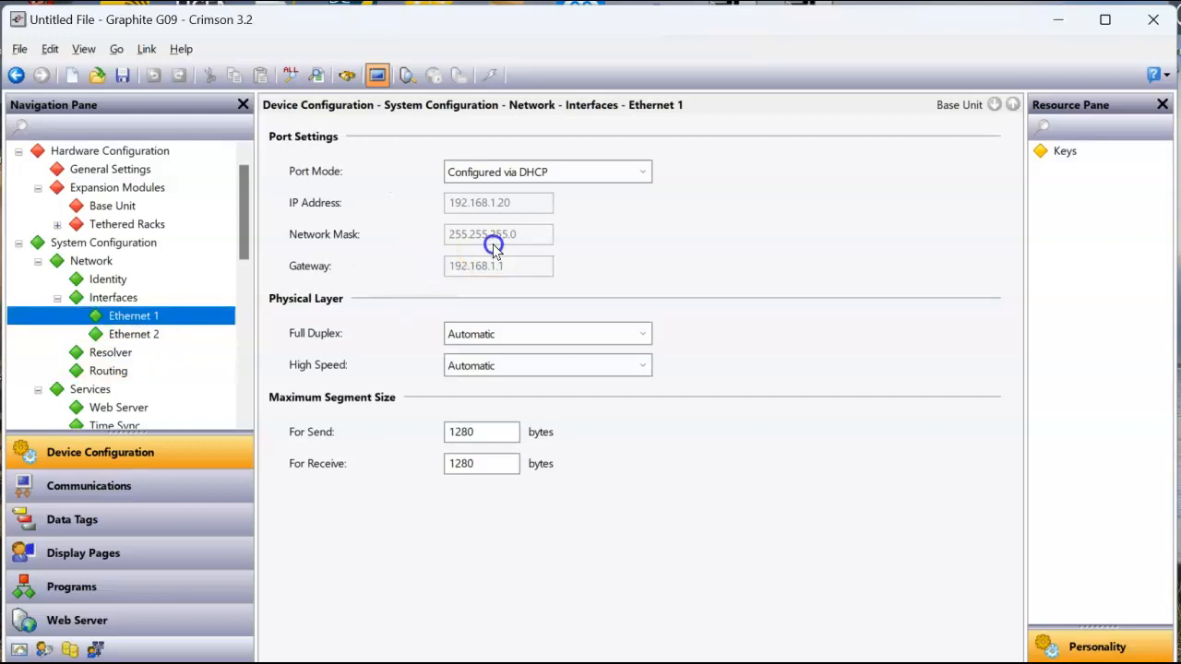
pyautogui.click(583, 175)
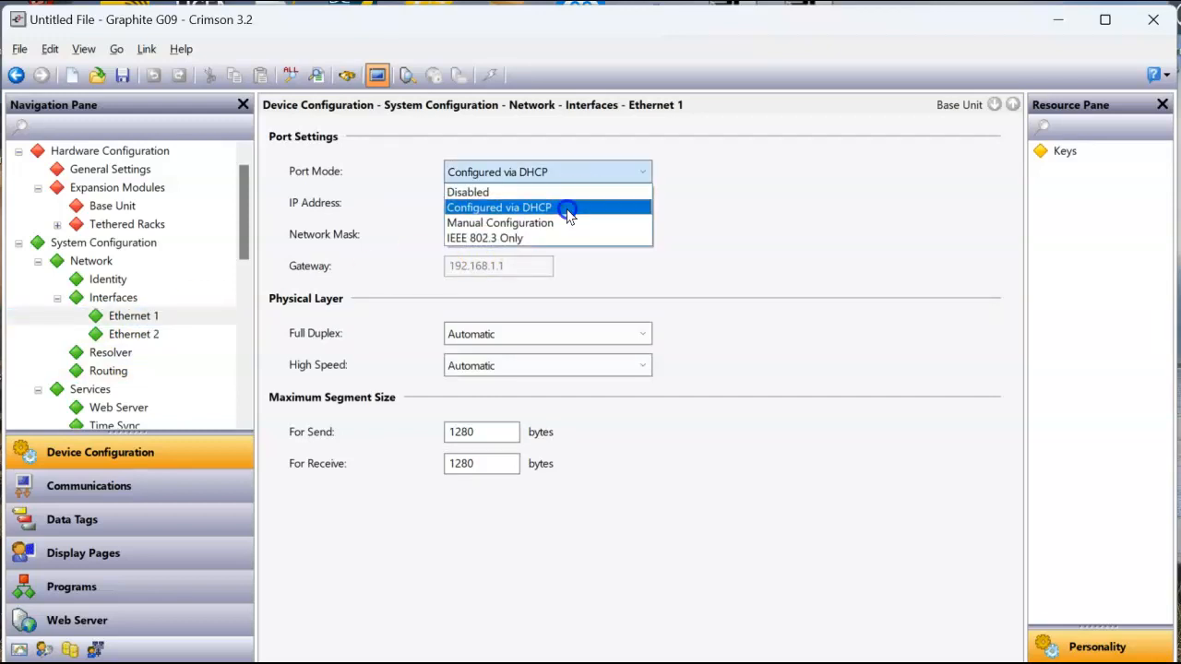
pyautogui.click(566, 223)
pyautogui.click(496, 202)
pyautogui.press('BackSpace')
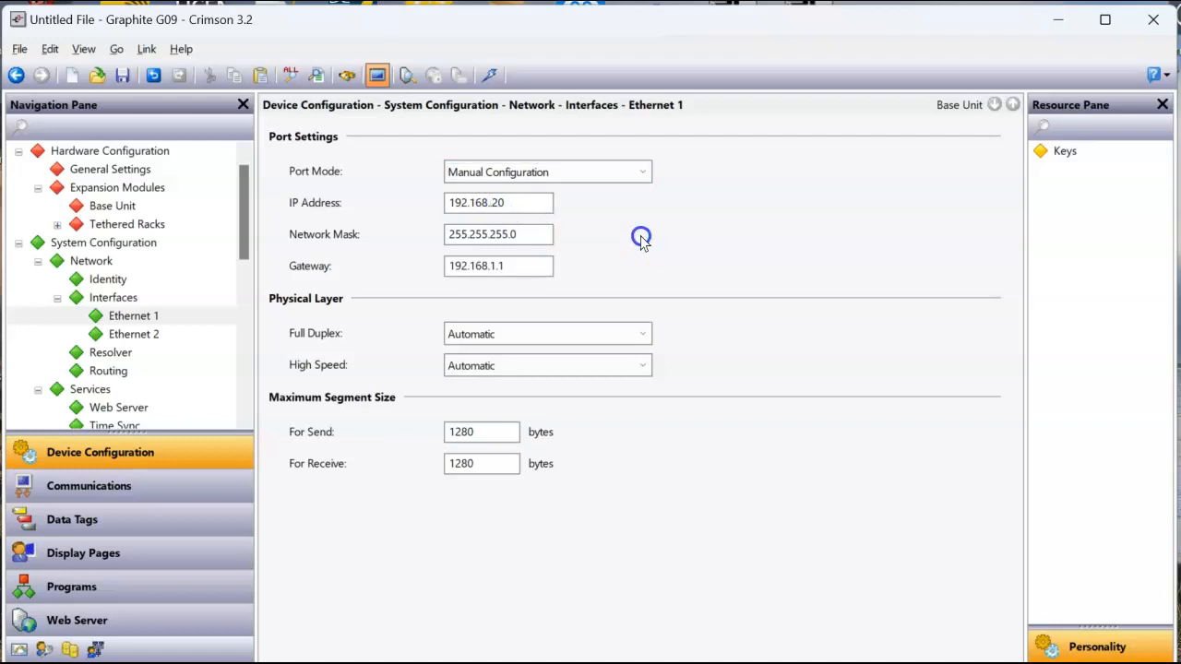
pyautogui.write('250.')
pyautogui.press('Return')
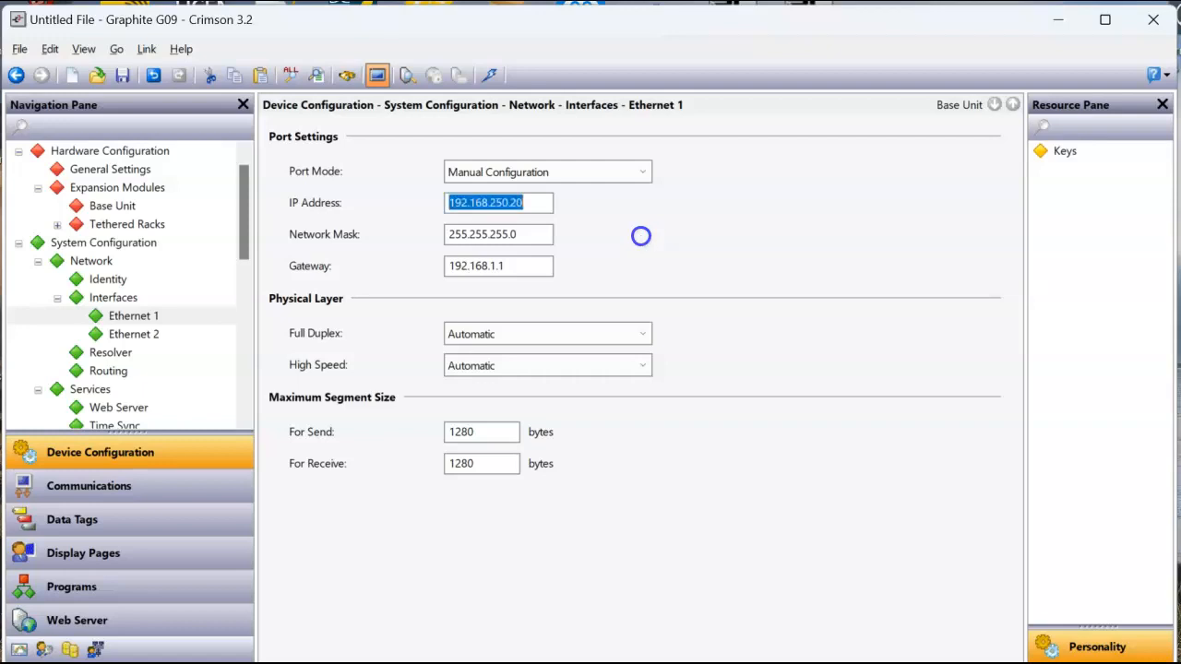
pyautogui.click(162, 318)
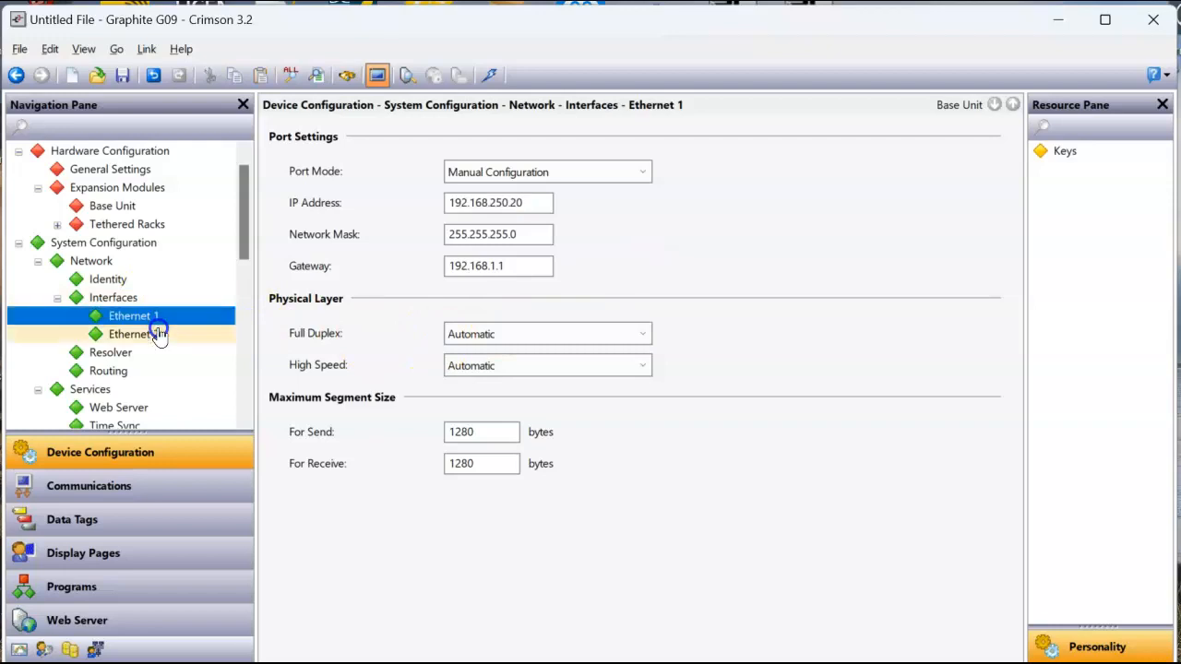
pyautogui.click(160, 339)
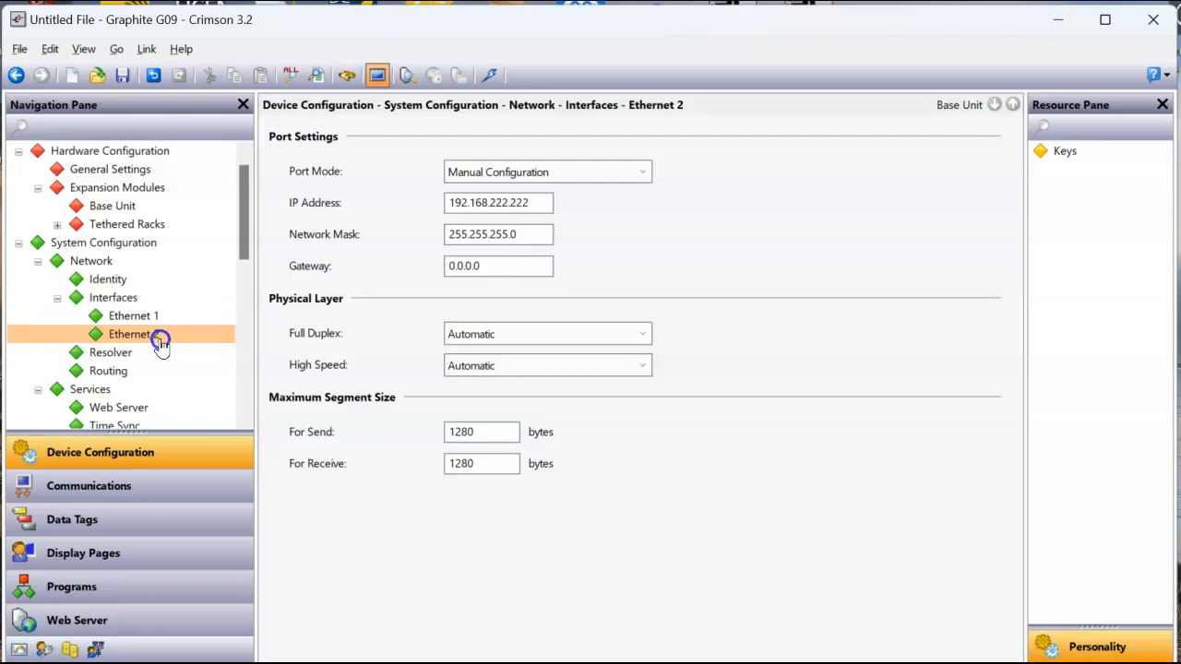
# Assign the OPC UA Client driver to network Protocol 1 in the communications settings
pyautogui.click(105, 490)
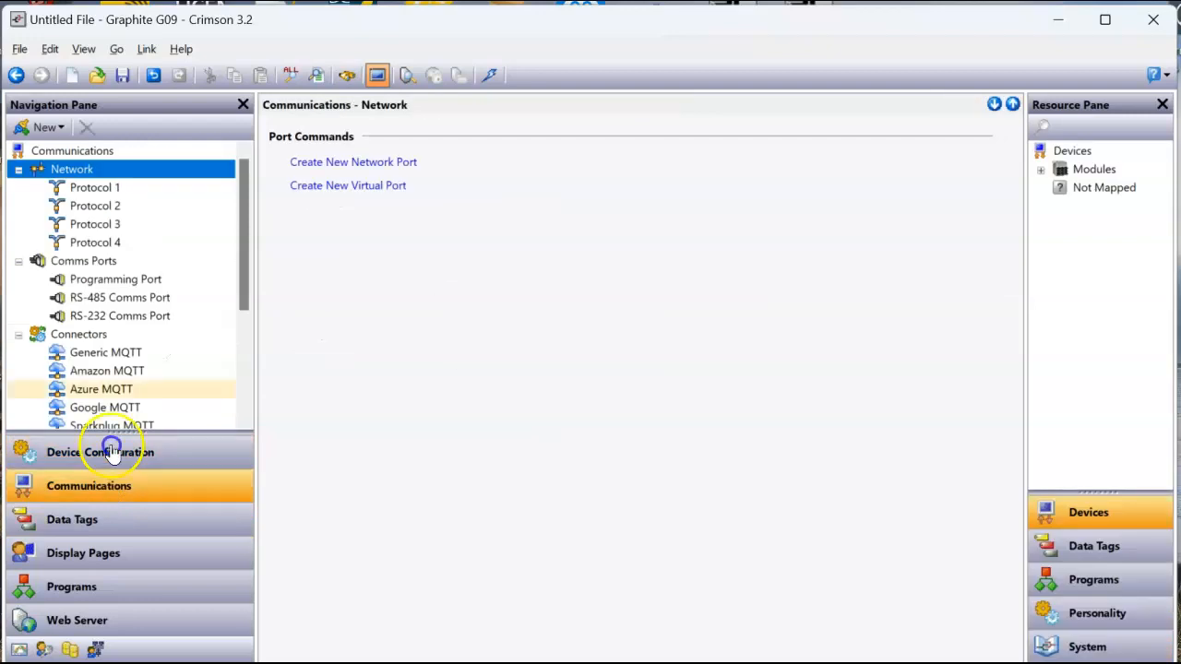
pyautogui.click(101, 195)
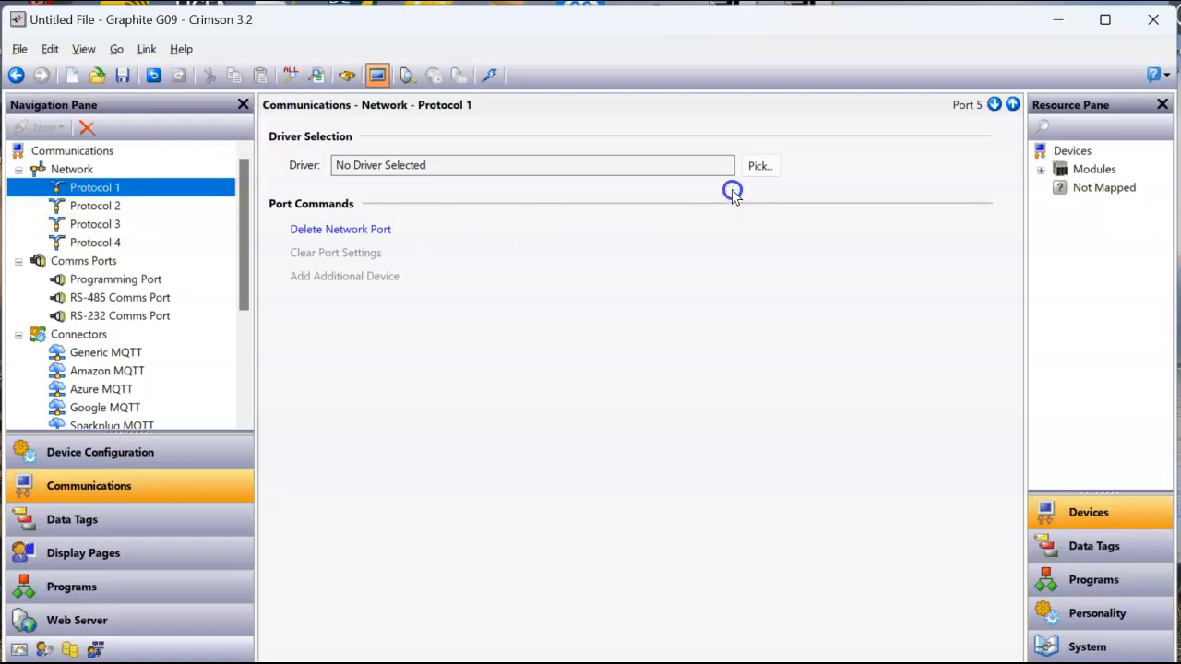
pyautogui.click(759, 170)
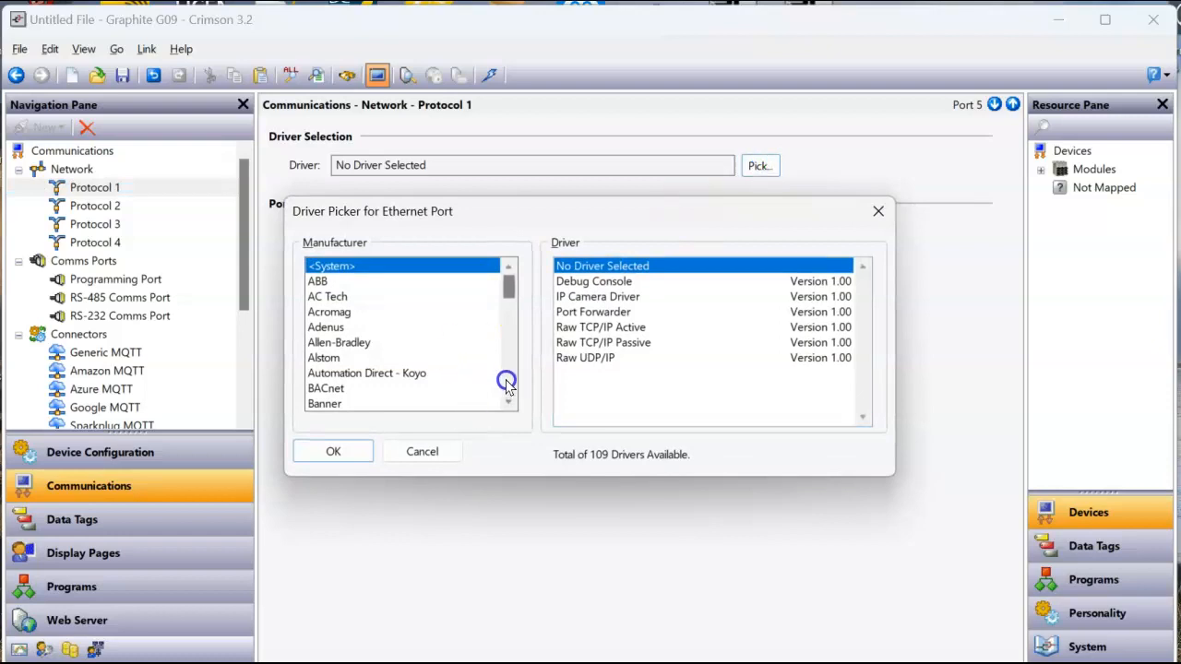
pyautogui.scroll(-8, 509, 382)
pyautogui.scroll(-2, 508, 382)
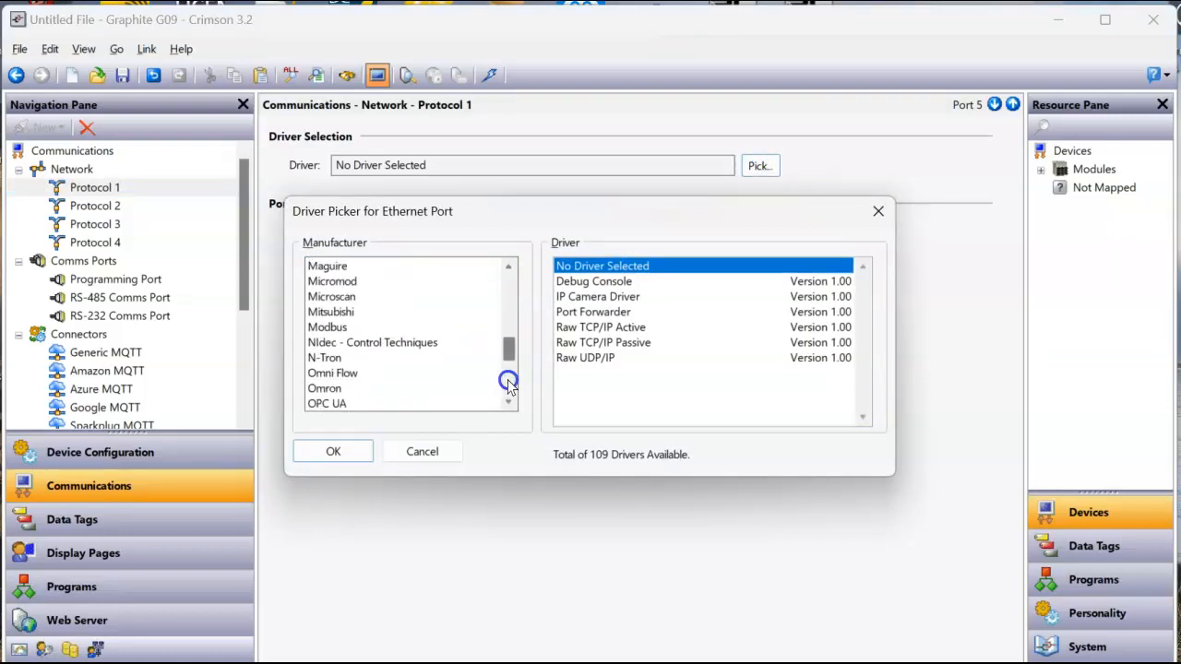
pyautogui.click(327, 403)
pyautogui.click(326, 388)
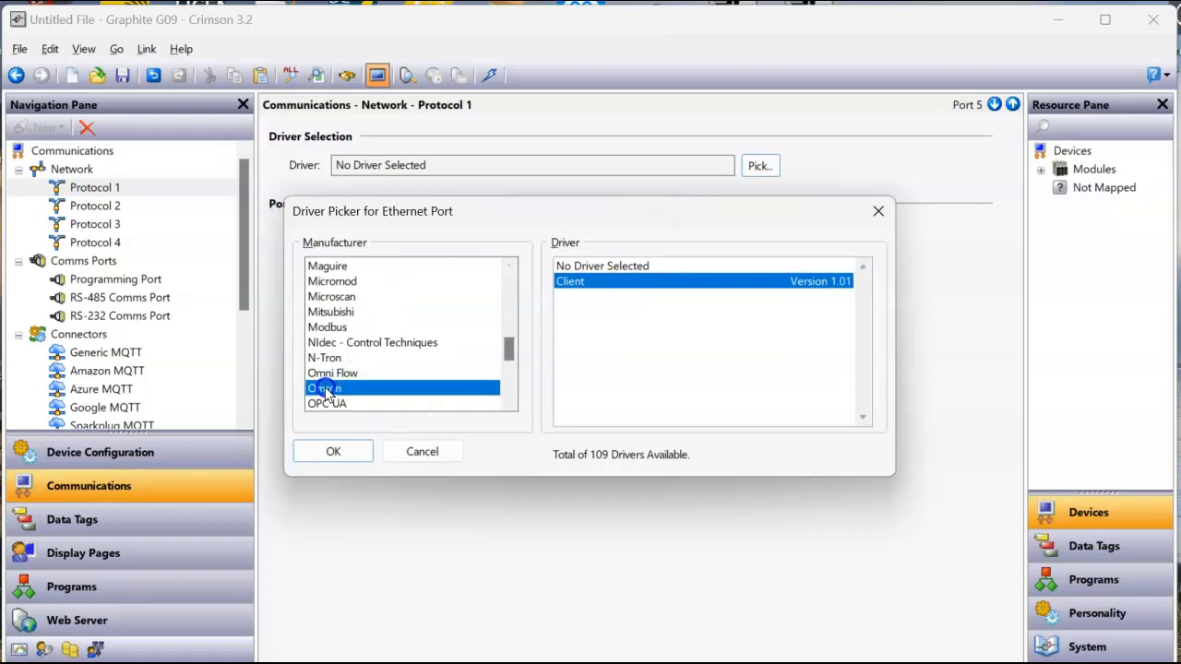
pyautogui.click(344, 405)
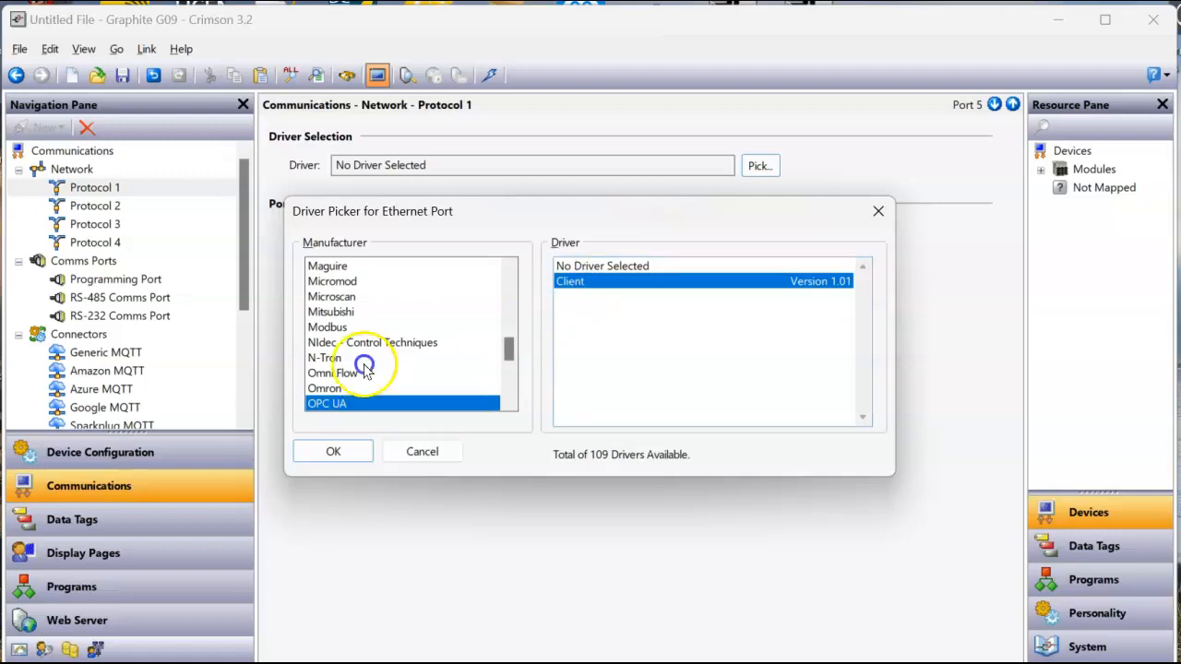
pyautogui.click(330, 452)
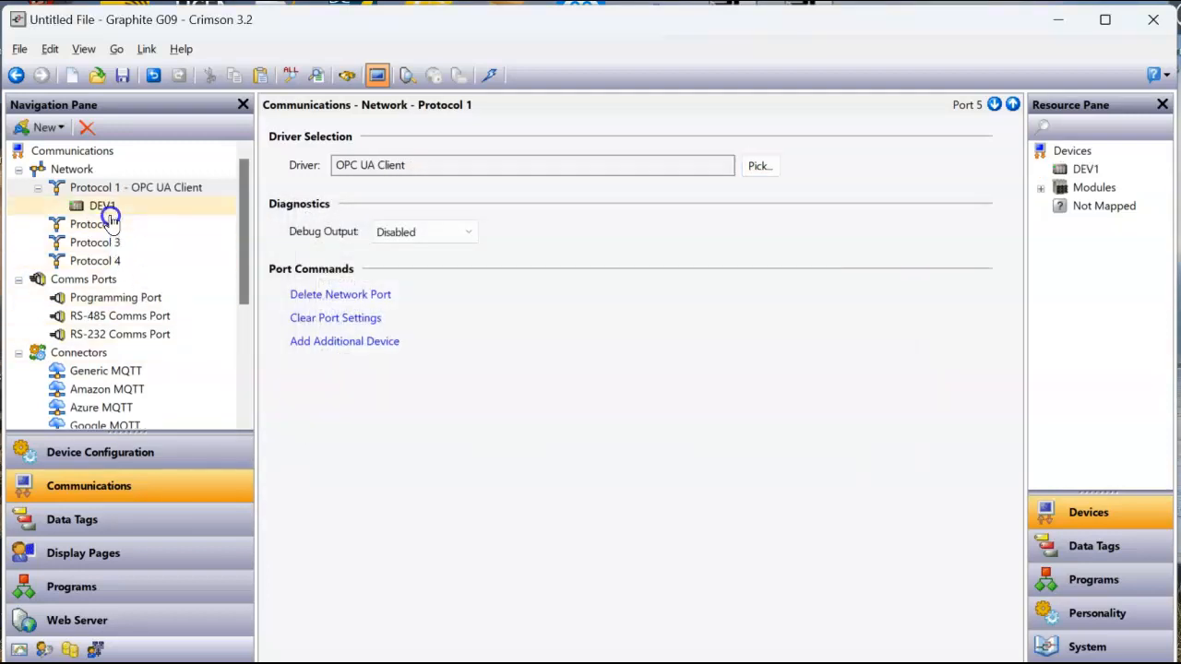
# Rename the device under Protocol 1 - OPC UA Client as OMRON_PLC
pyautogui.click(105, 209)
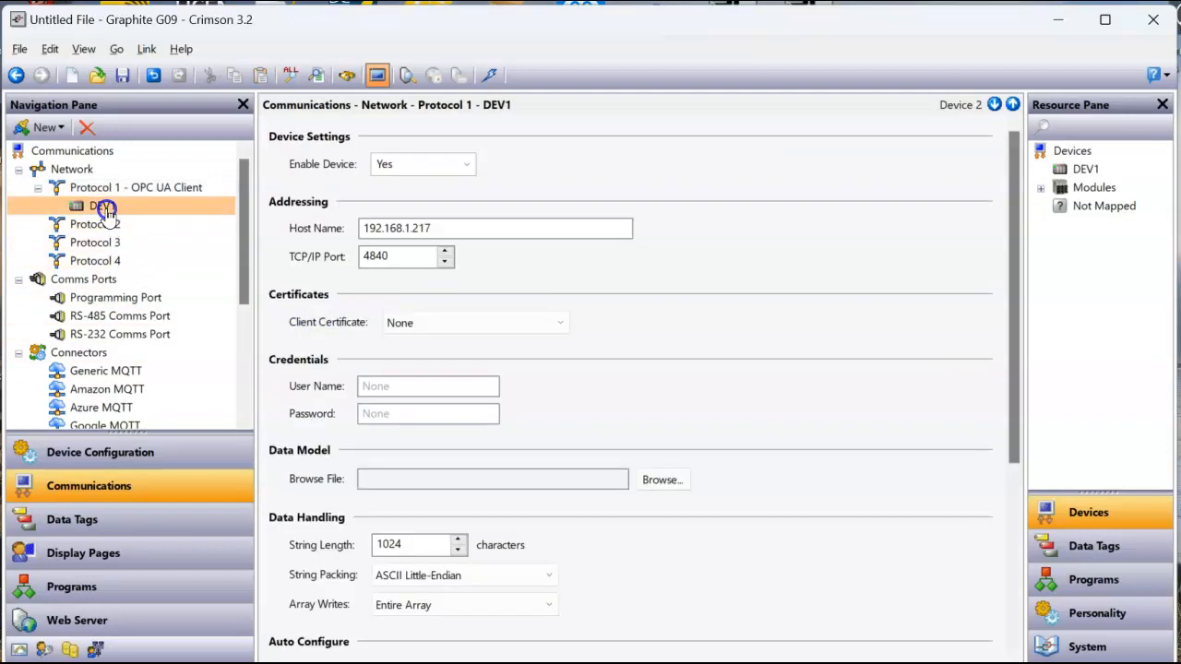
pyautogui.click(106, 210)
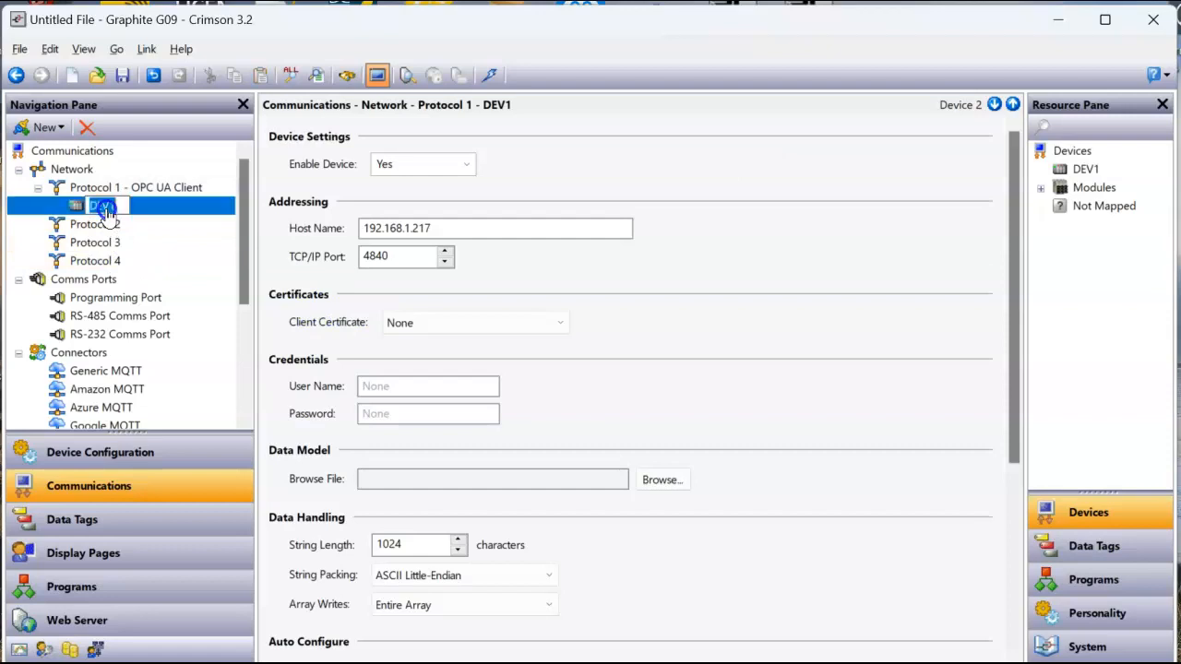
pyautogui.write('OMRON_PLC')
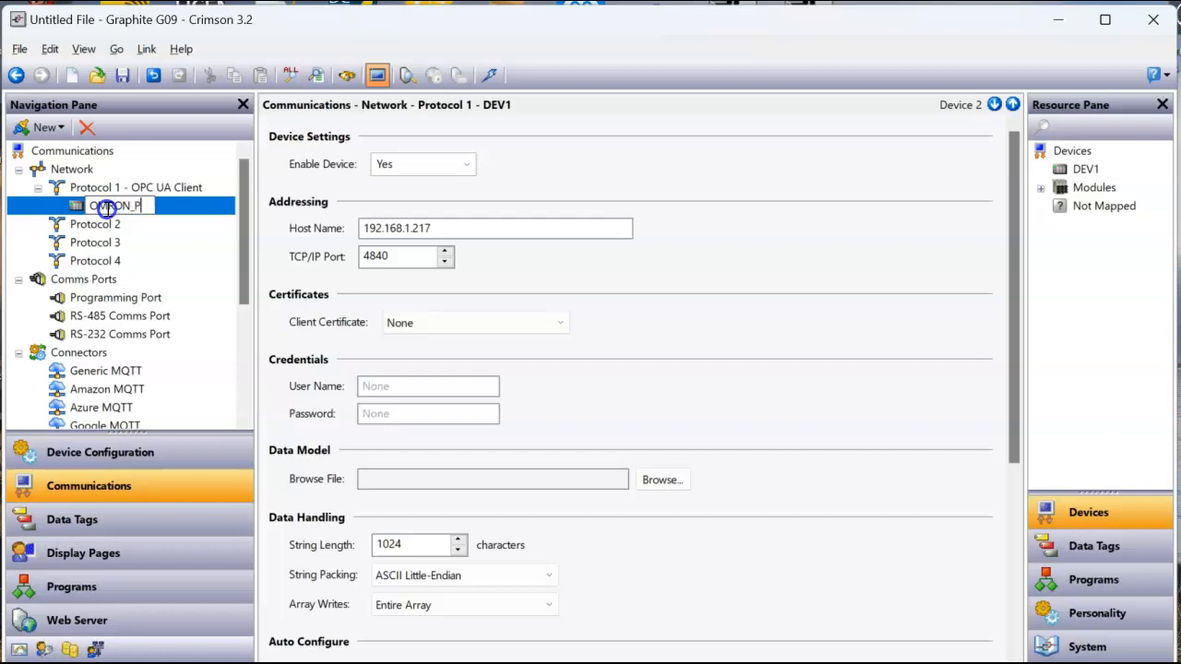
pyautogui.press('Return')
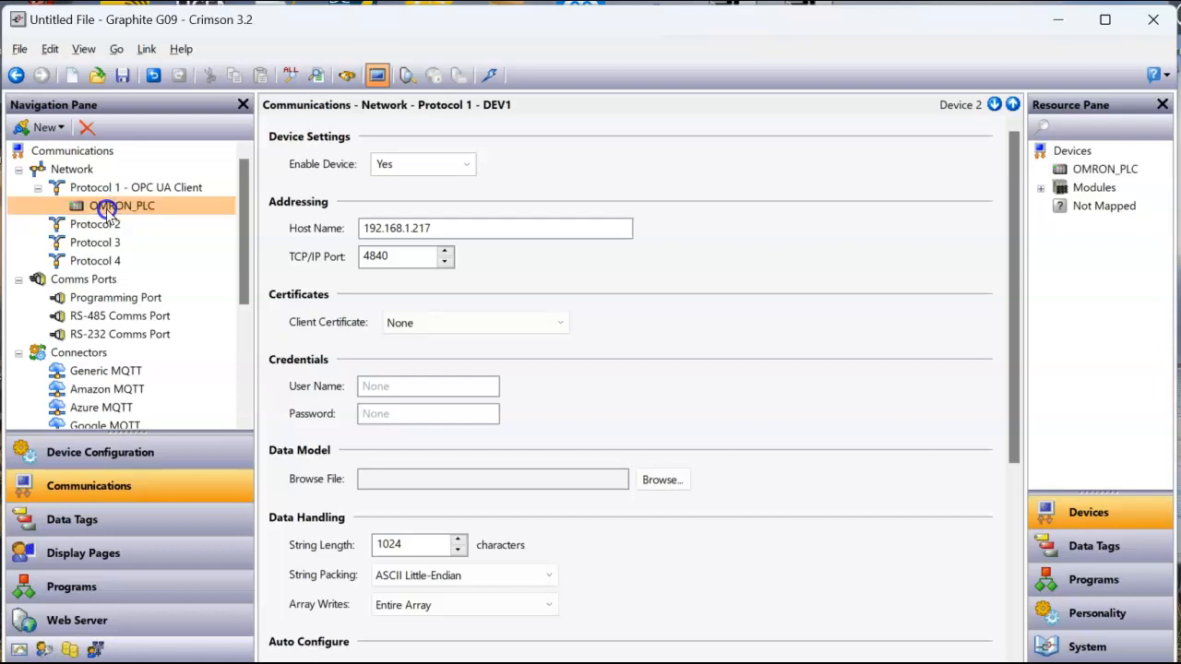
# Set the OMRON_PLC device's host name to 192.168.250.1
pyautogui.click(449, 231)
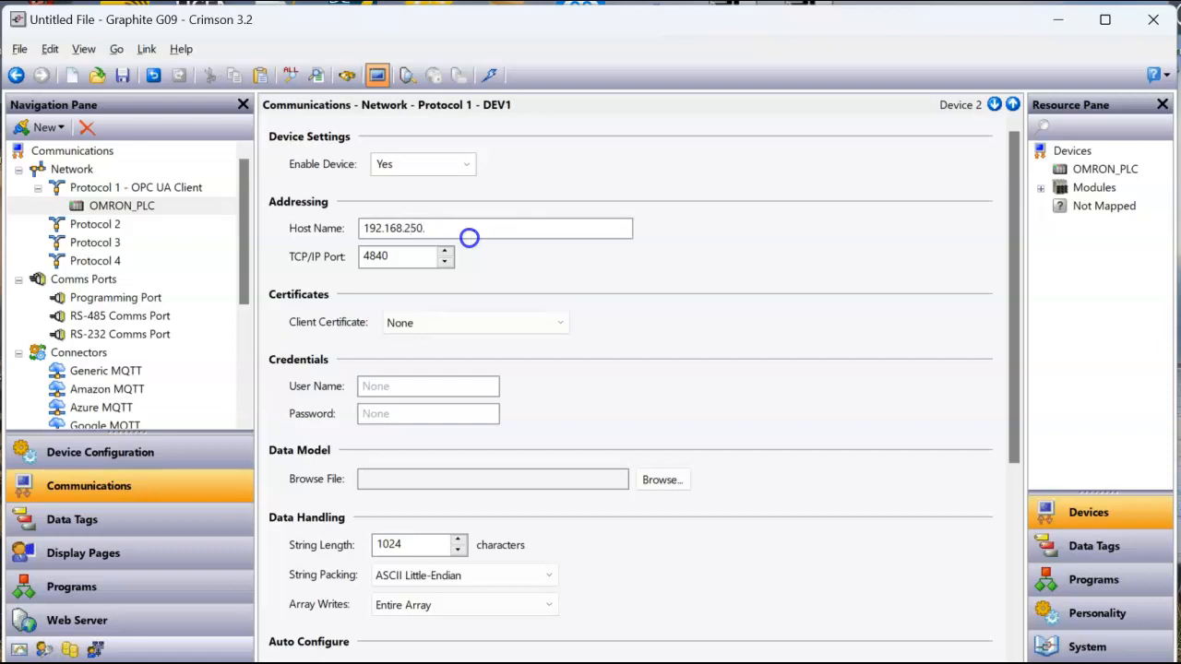
pyautogui.doubleClick(469, 238)
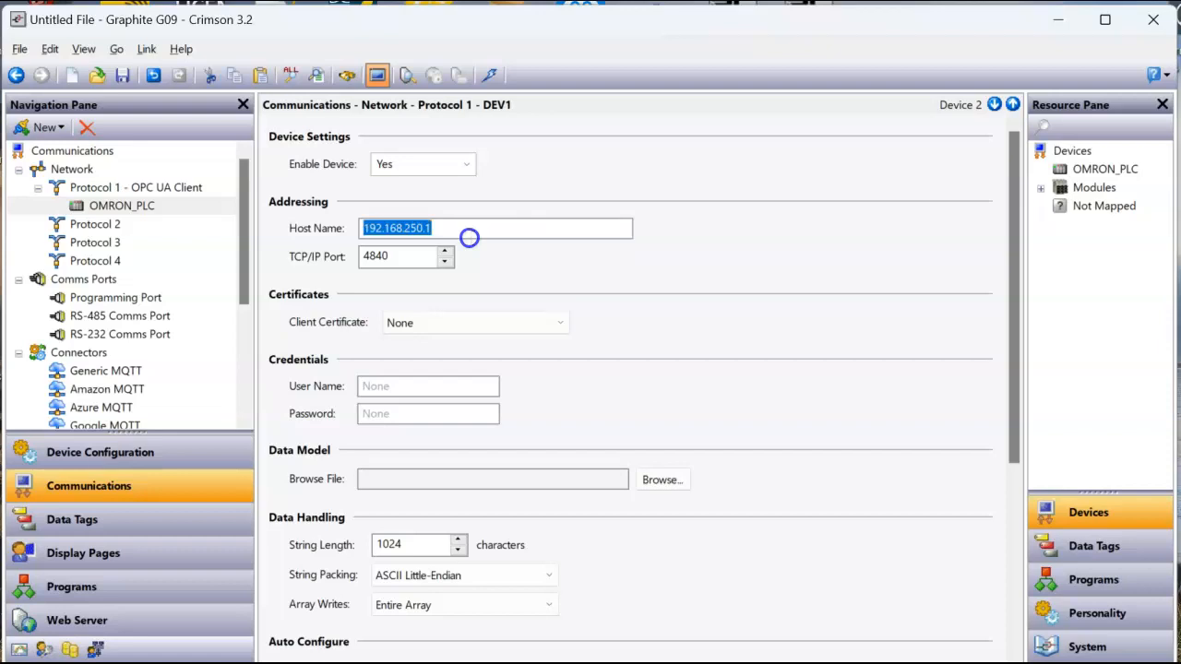
pyautogui.click(715, 341)
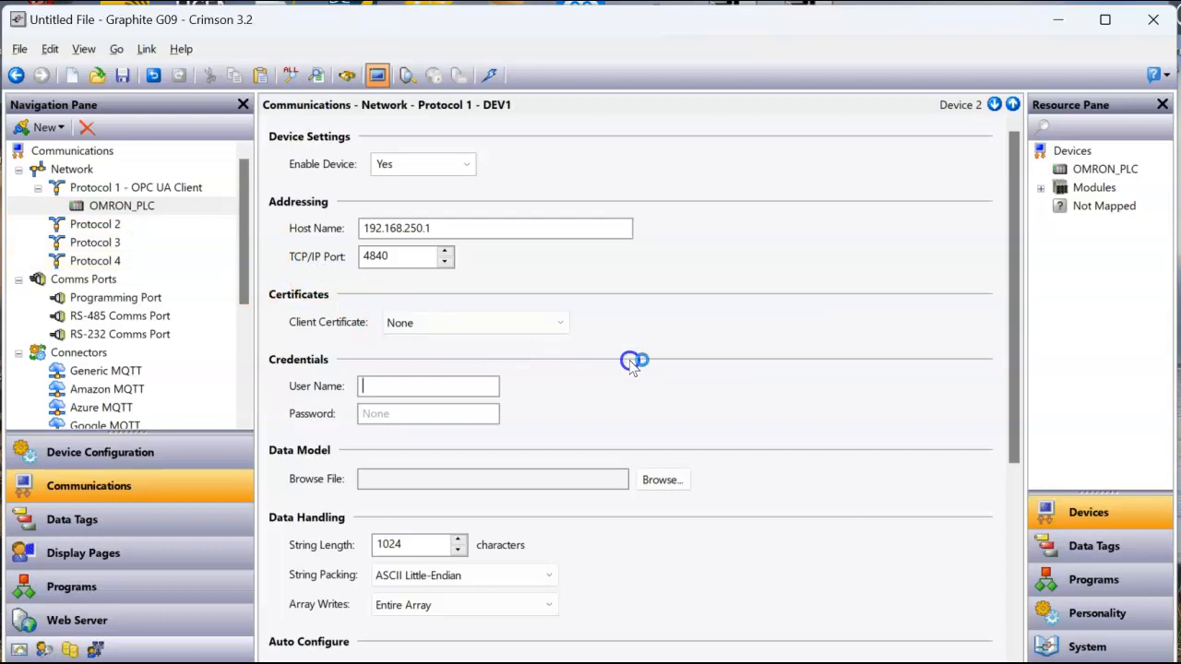
# Download the data model from the OMRON_PLC device and save its browse file as Omron_24024 in the GEA_Testing_240111 folder
pyautogui.scroll(-2, 631, 363)
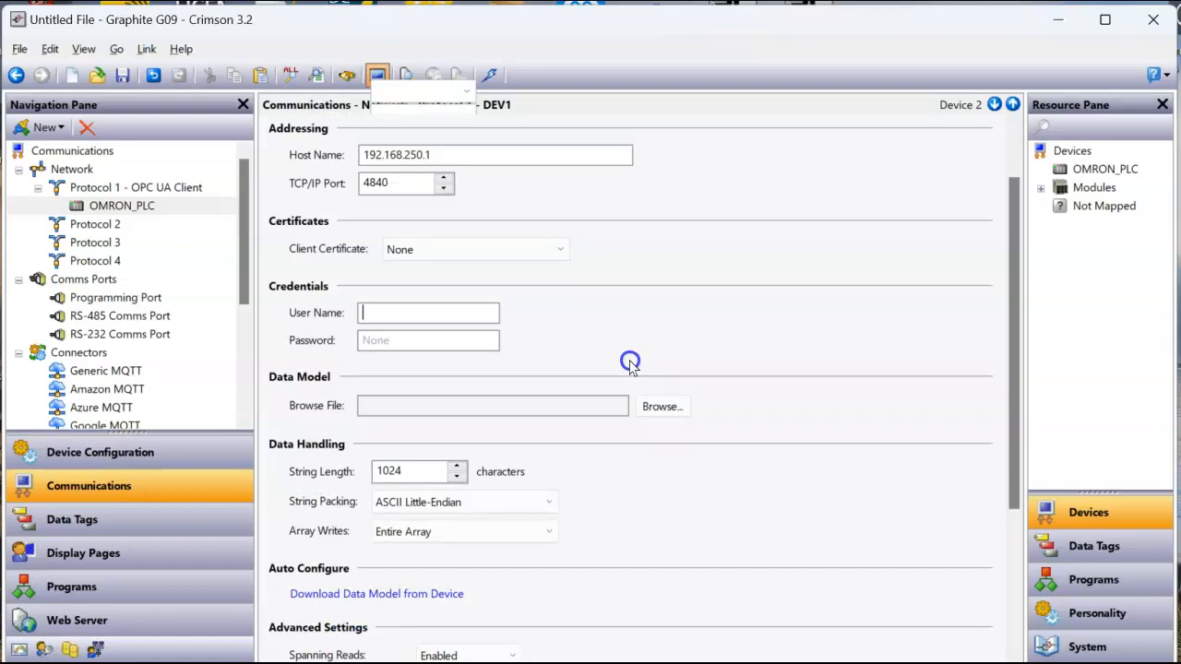
pyautogui.scroll(-2, 738, 362)
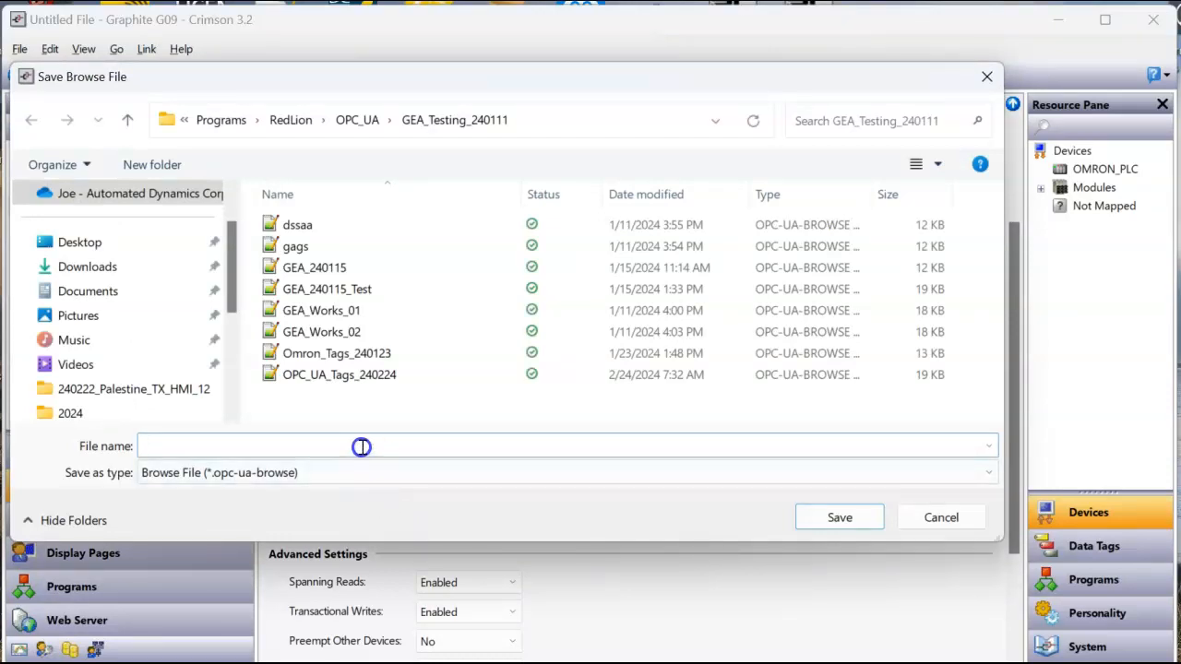
pyautogui.write('Omr')
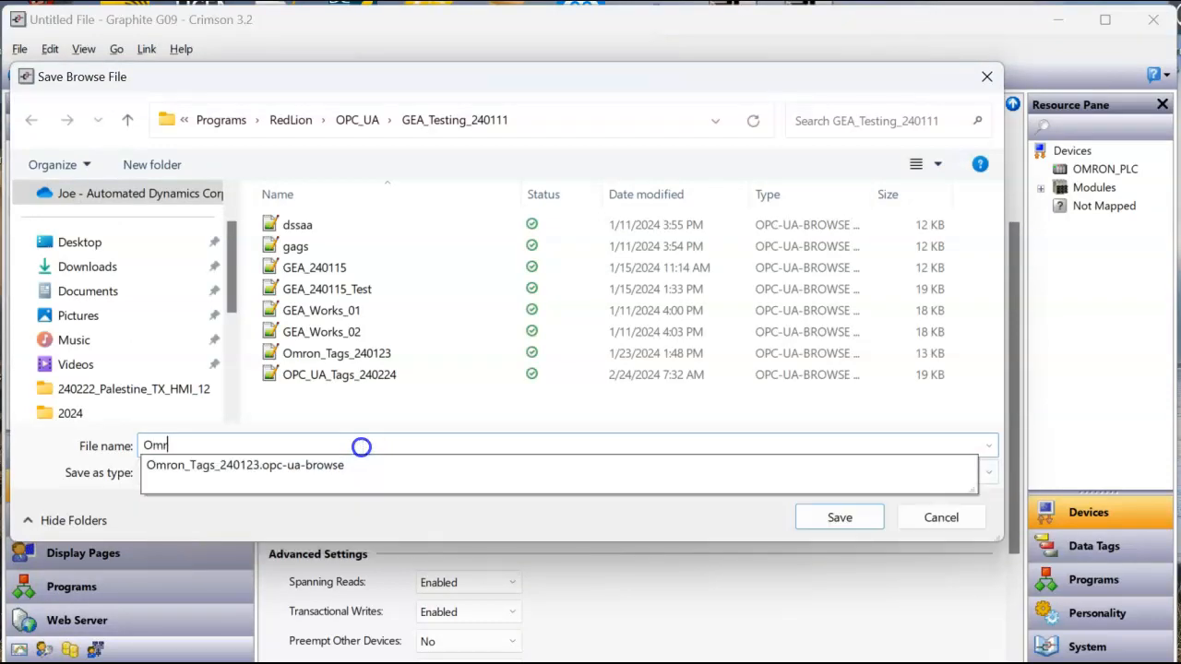
pyautogui.write('on_24024')
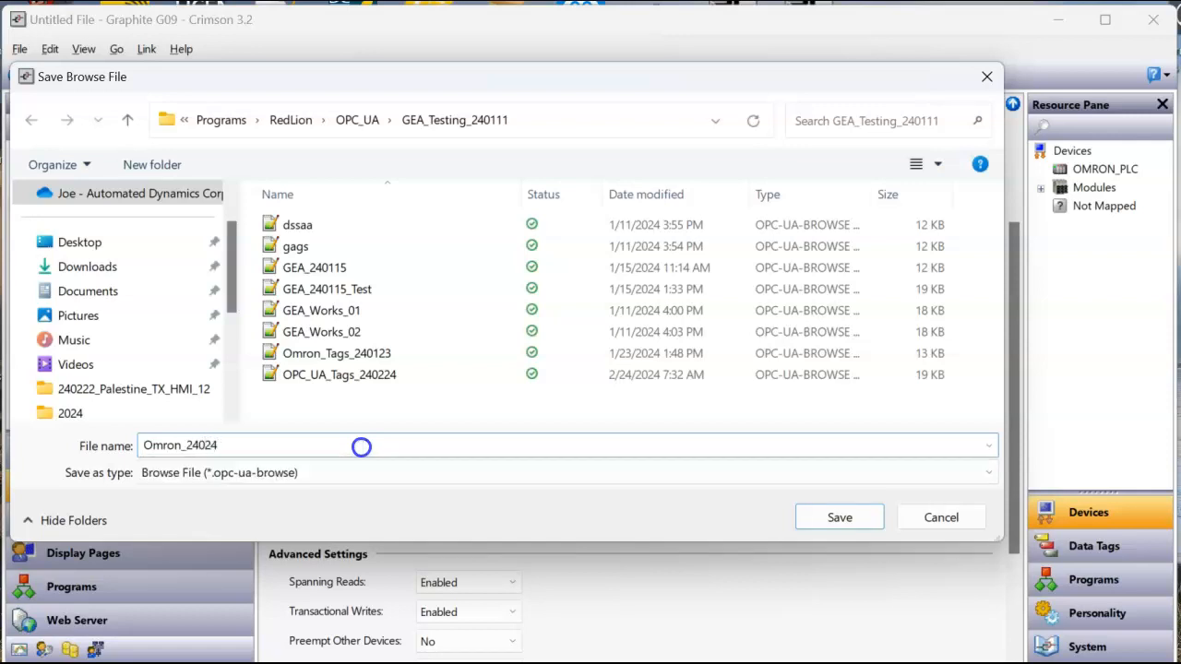
pyautogui.press('Return')
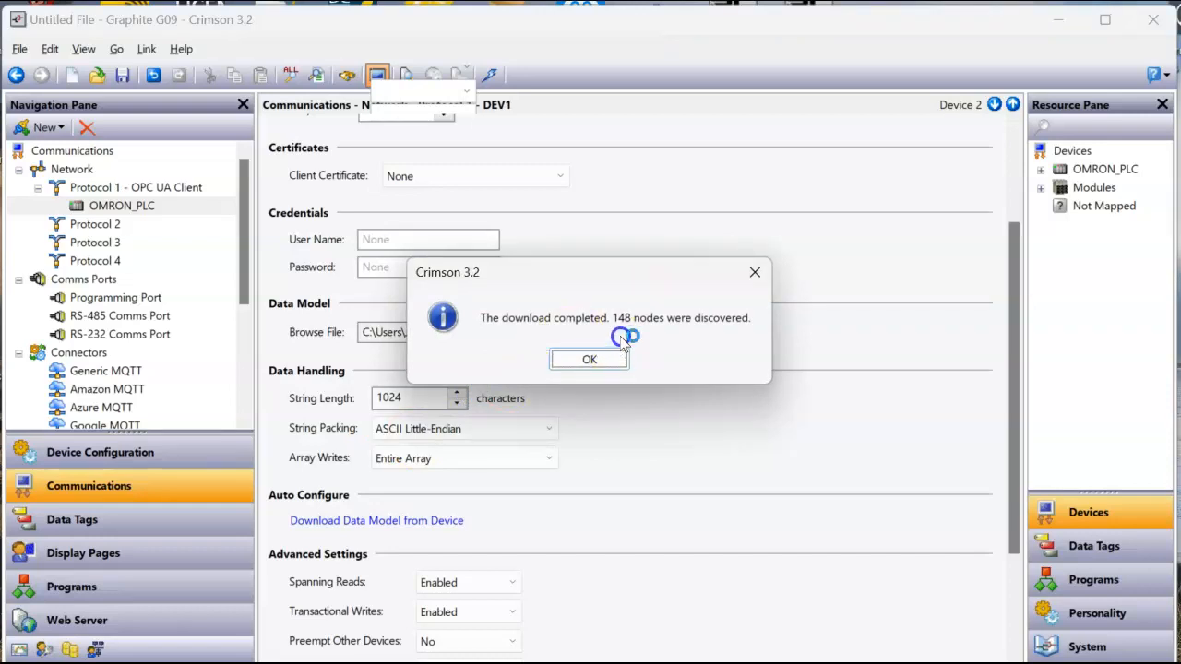
pyautogui.click(600, 359)
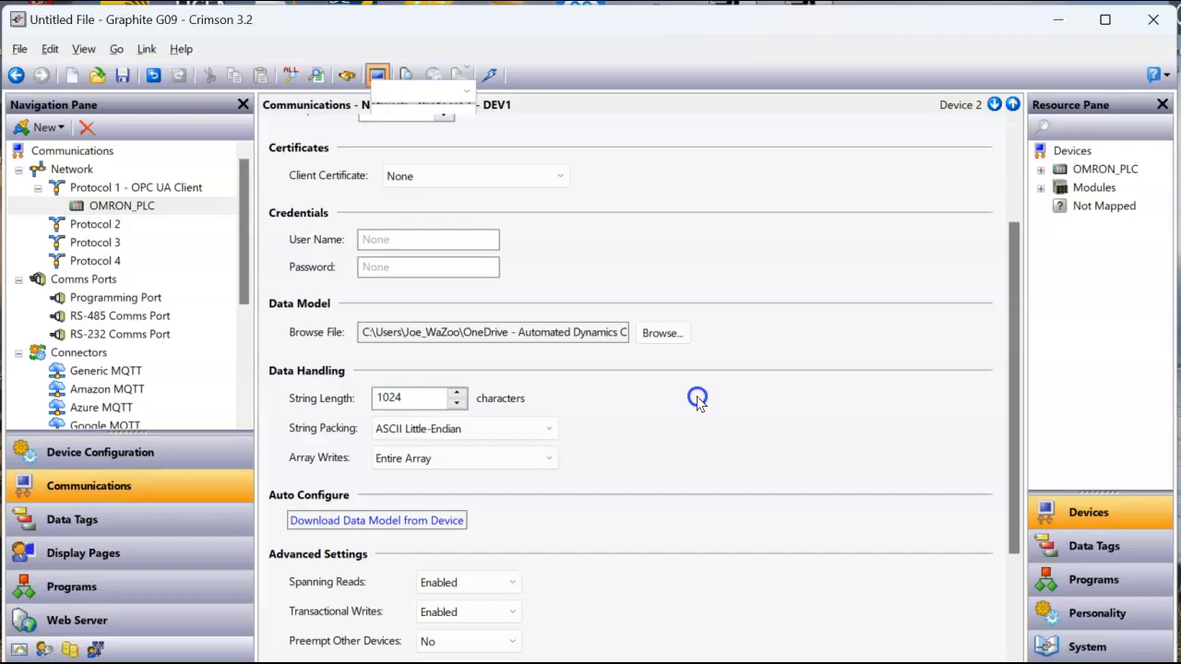
# Create a new data tag and choose OMRON_PLC as its data source
pyautogui.click(144, 523)
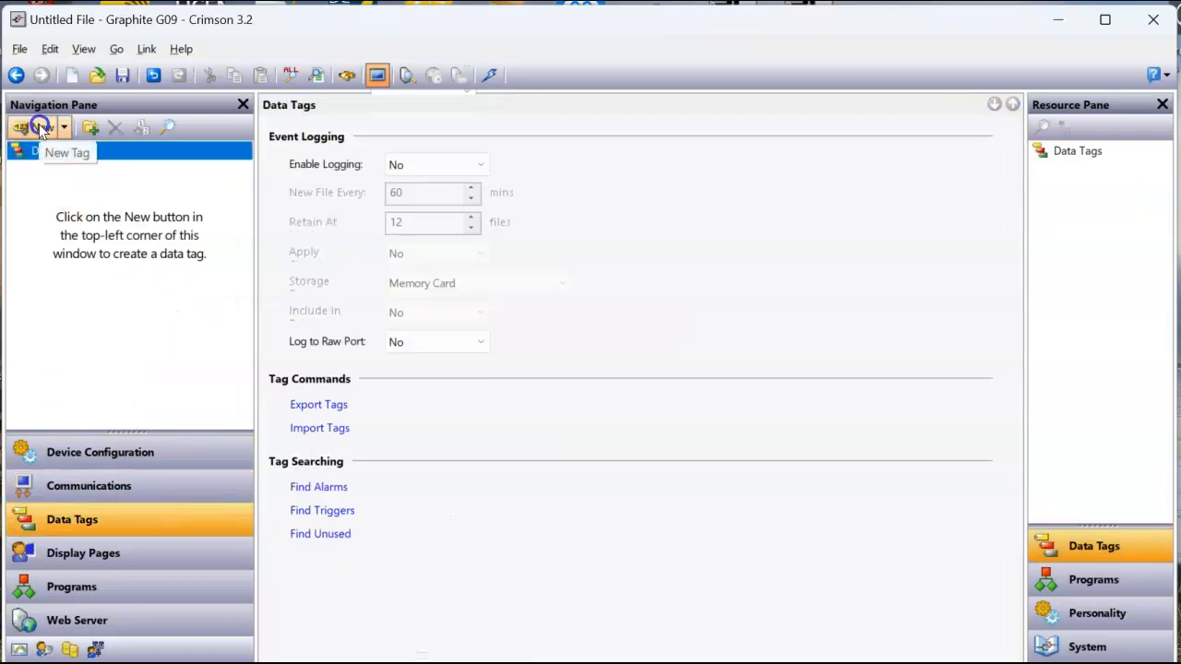
pyautogui.click(41, 127)
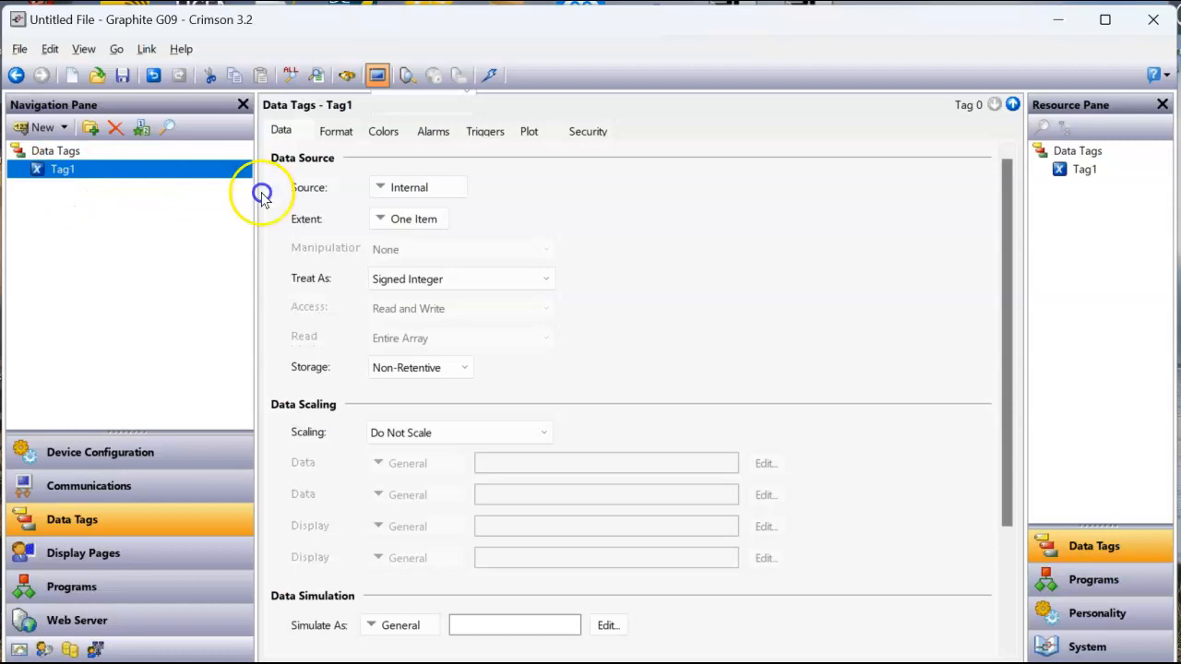
pyautogui.click(390, 187)
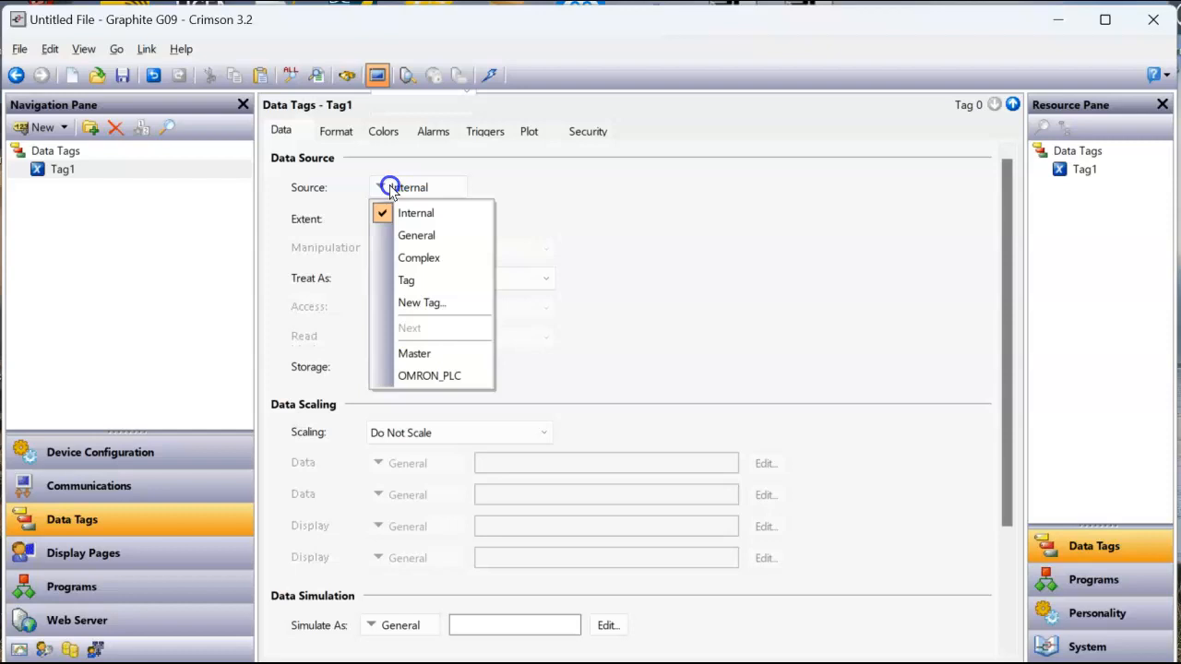
pyautogui.click(469, 377)
pyautogui.click(587, 407)
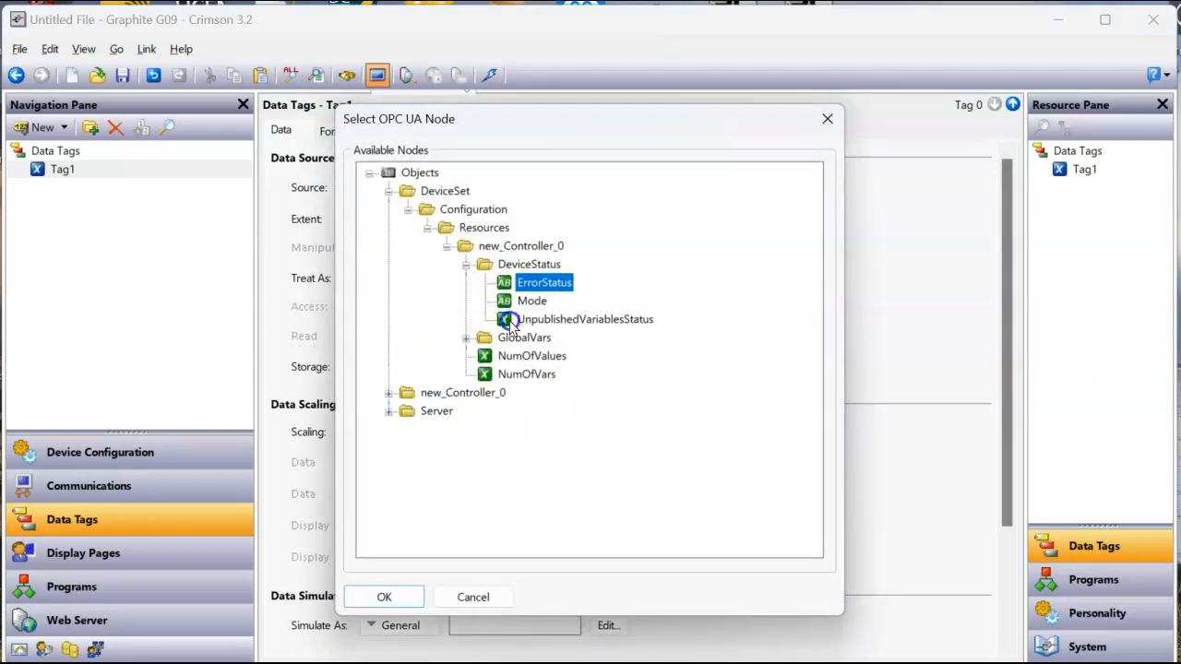
# Examine the nodes available under DeviceSet, new_Controller_0 and Server in the OPC UA node tree
pyautogui.click(466, 338)
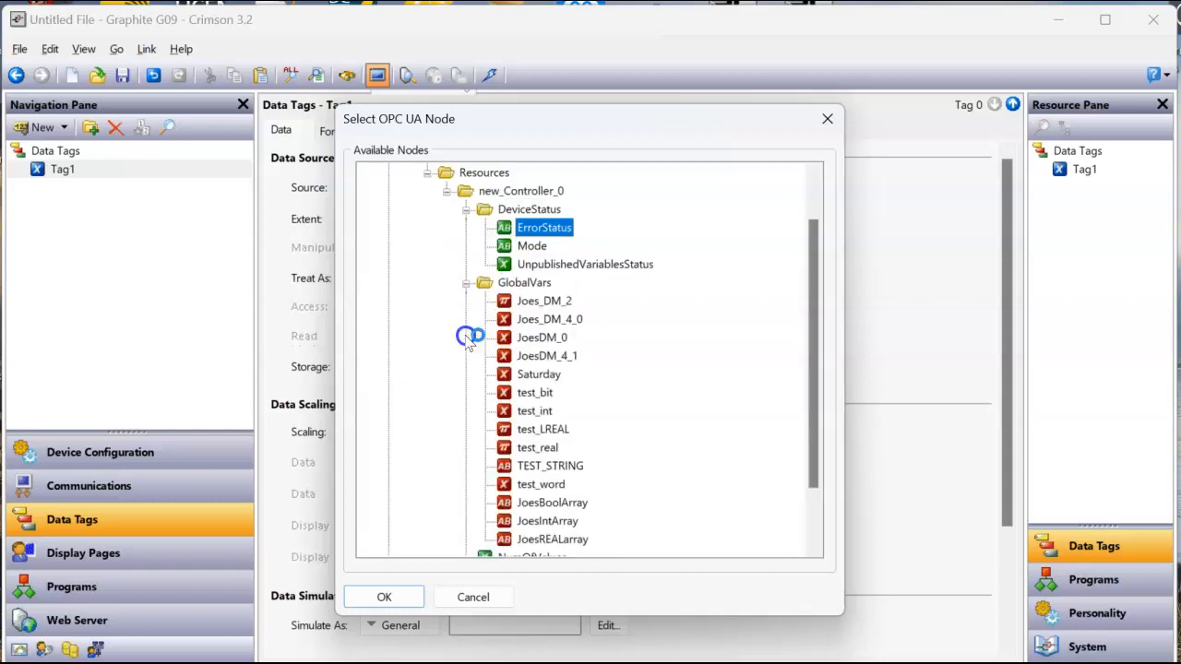
pyautogui.scroll(1, 464, 253)
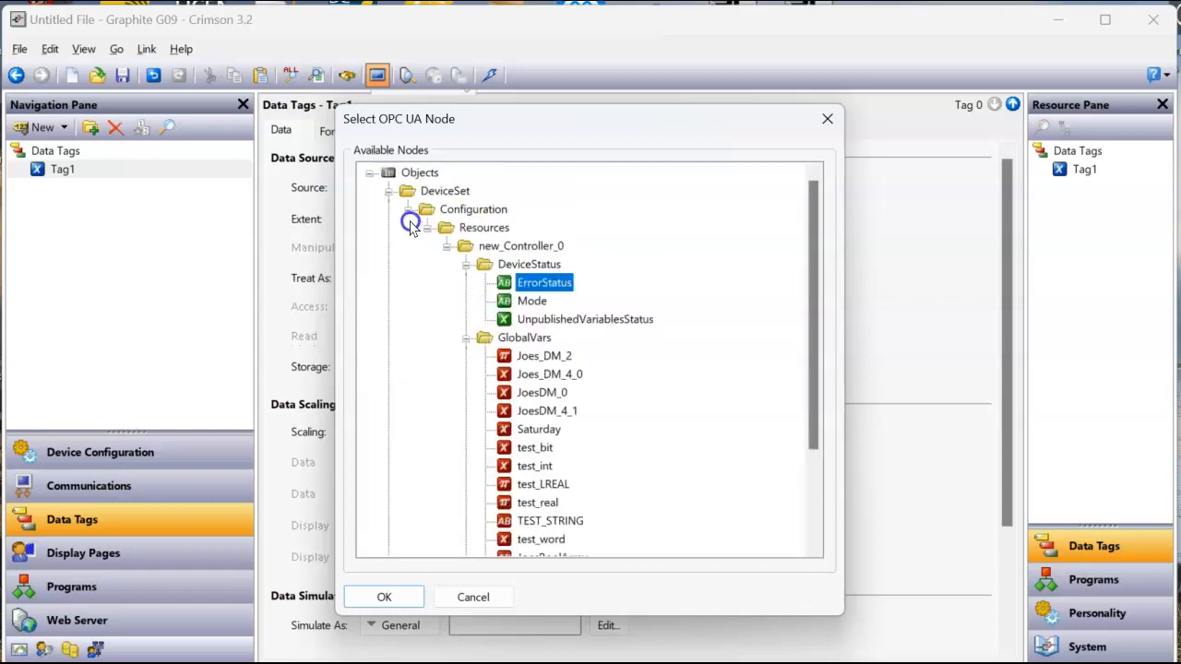
pyautogui.click(385, 191)
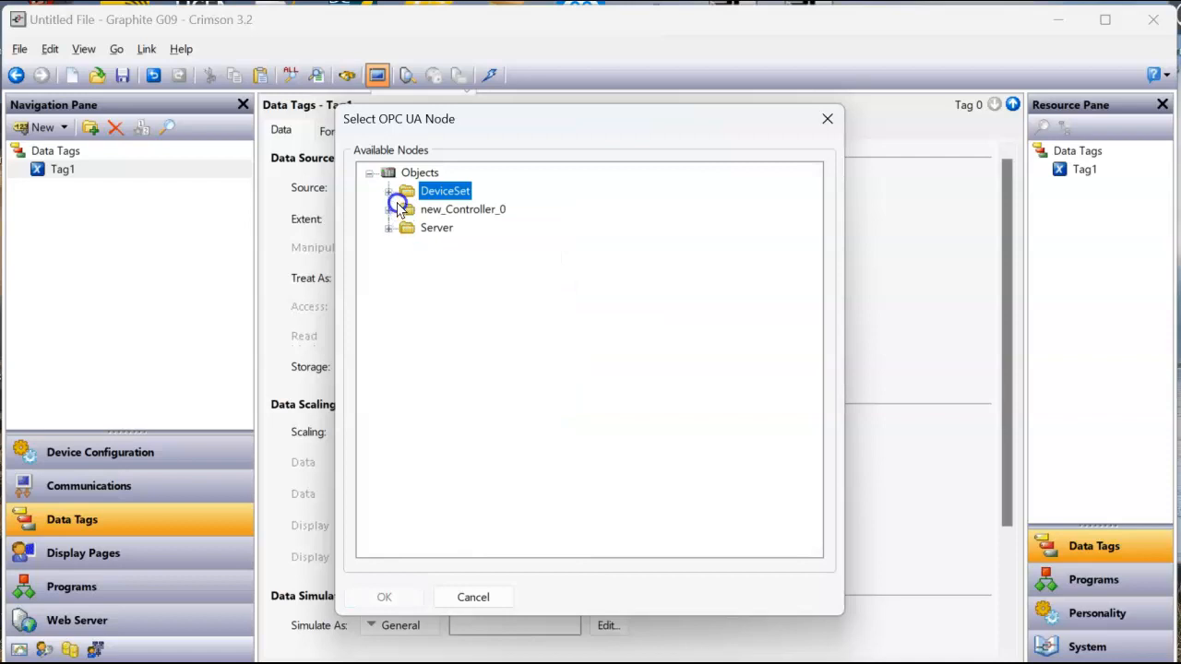
pyautogui.click(389, 210)
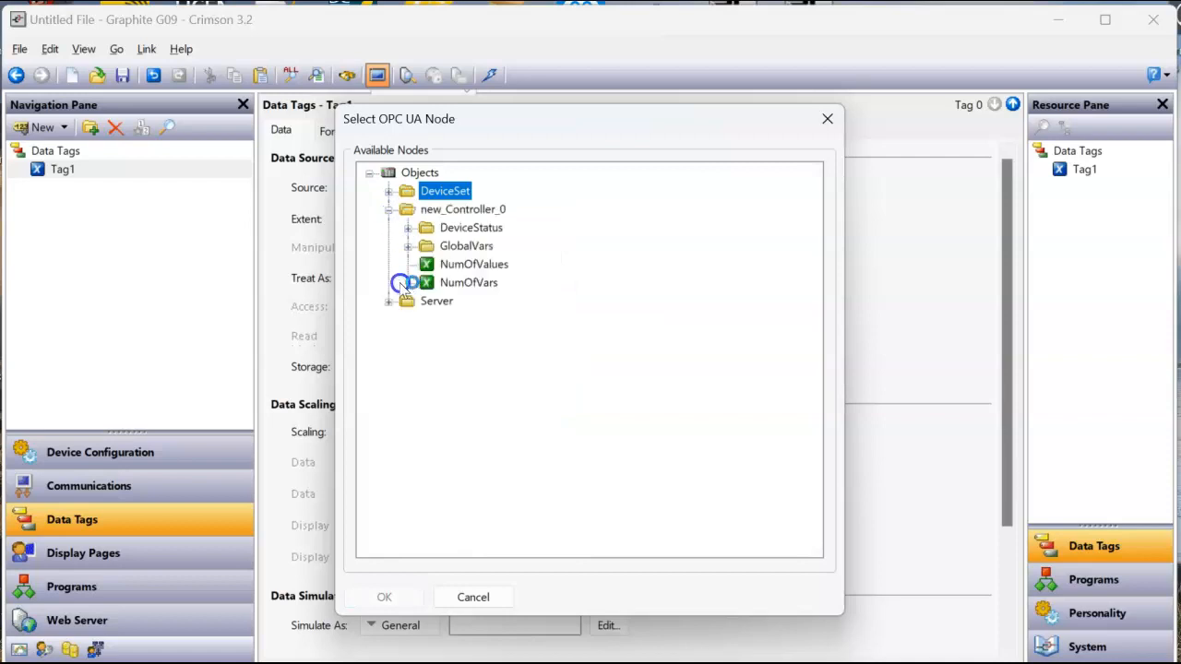
pyautogui.click(410, 247)
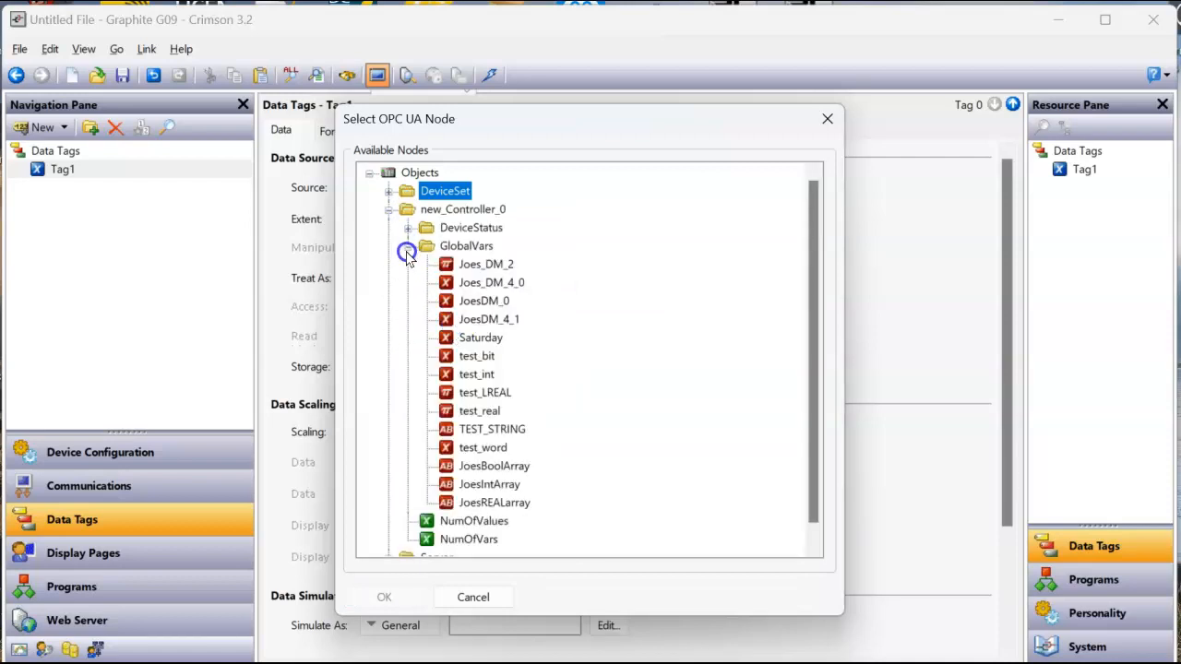
pyautogui.scroll(-1, 410, 257)
pyautogui.click(411, 256)
pyautogui.click(388, 301)
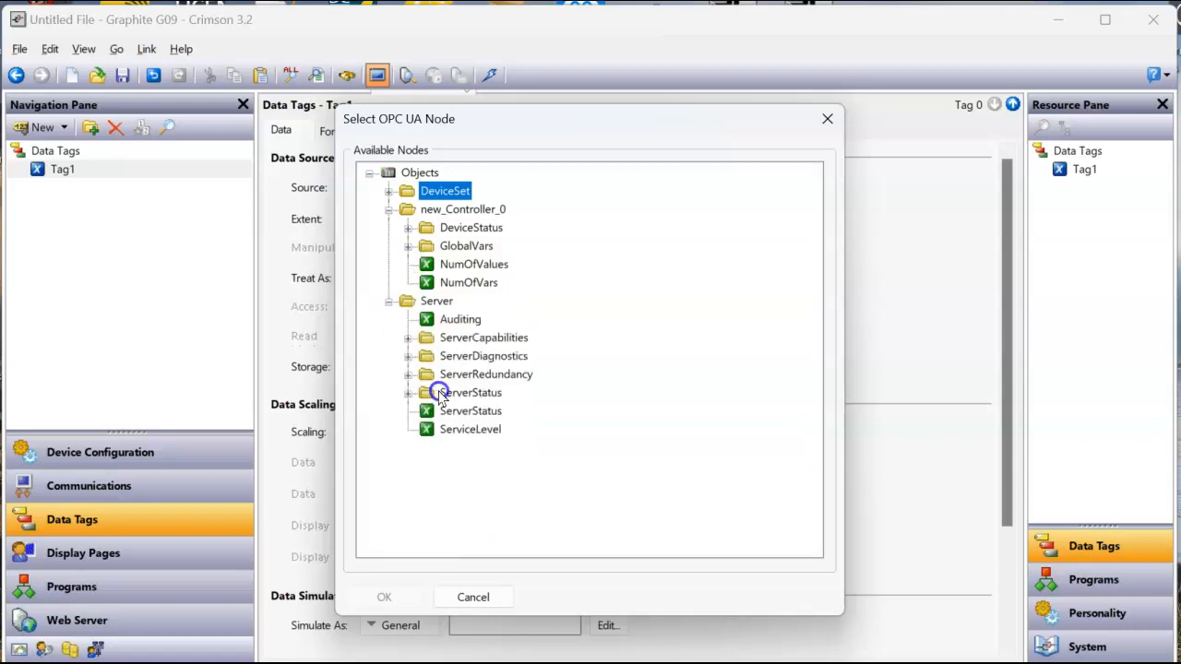
pyautogui.click(409, 393)
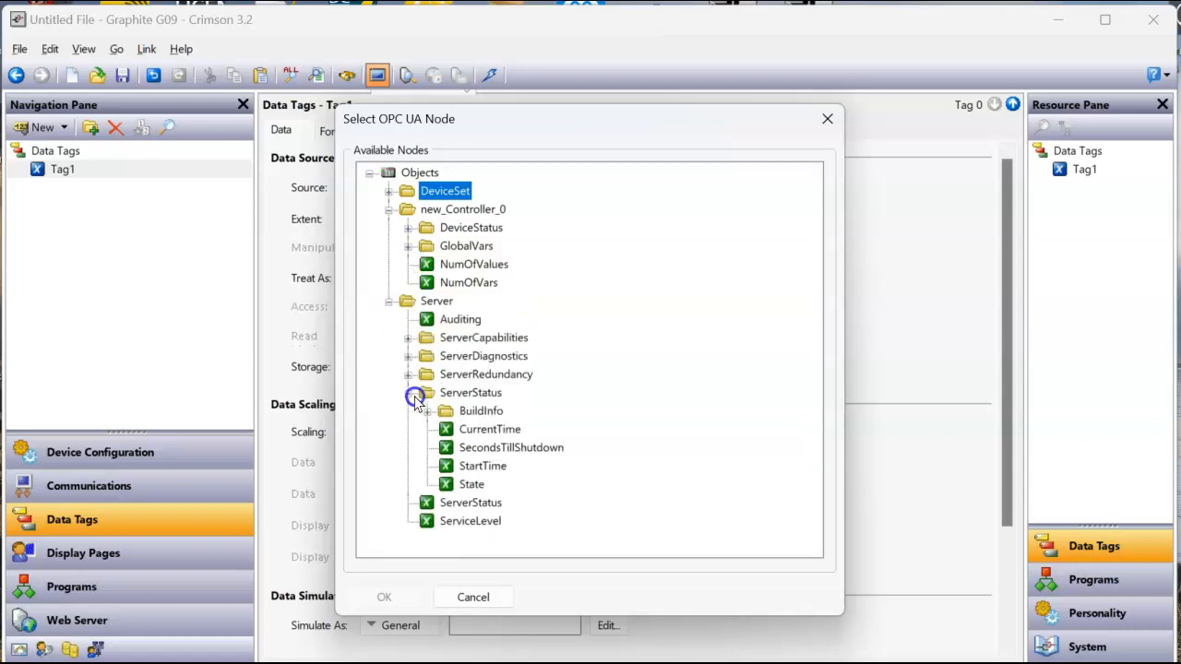
pyautogui.click(409, 393)
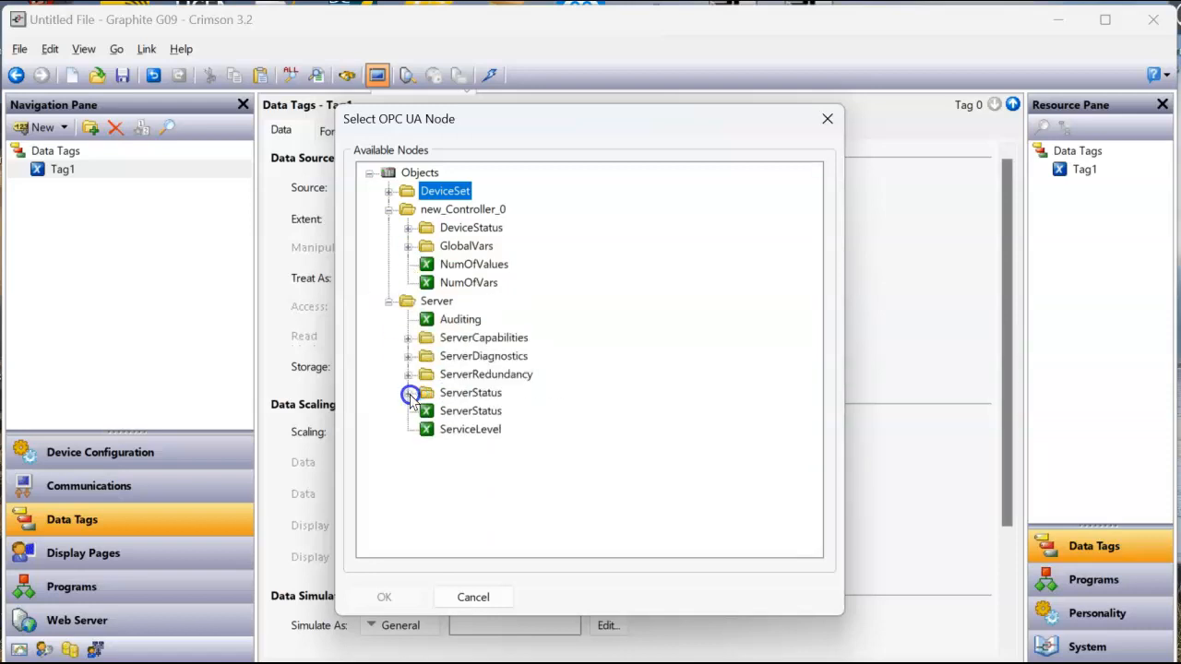
pyautogui.click(388, 302)
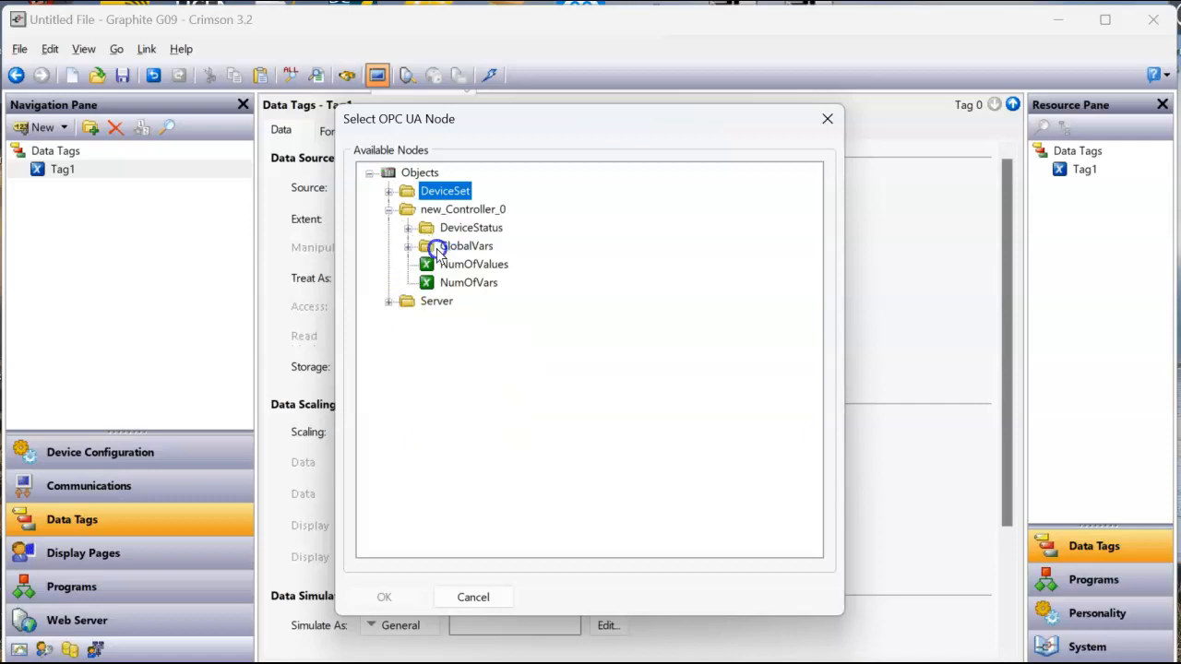
# Compare the DeviceSet GlobalVars nodes with the global variables in Sysmac Studio, and map the tag to test_int
pyautogui.click(391, 194)
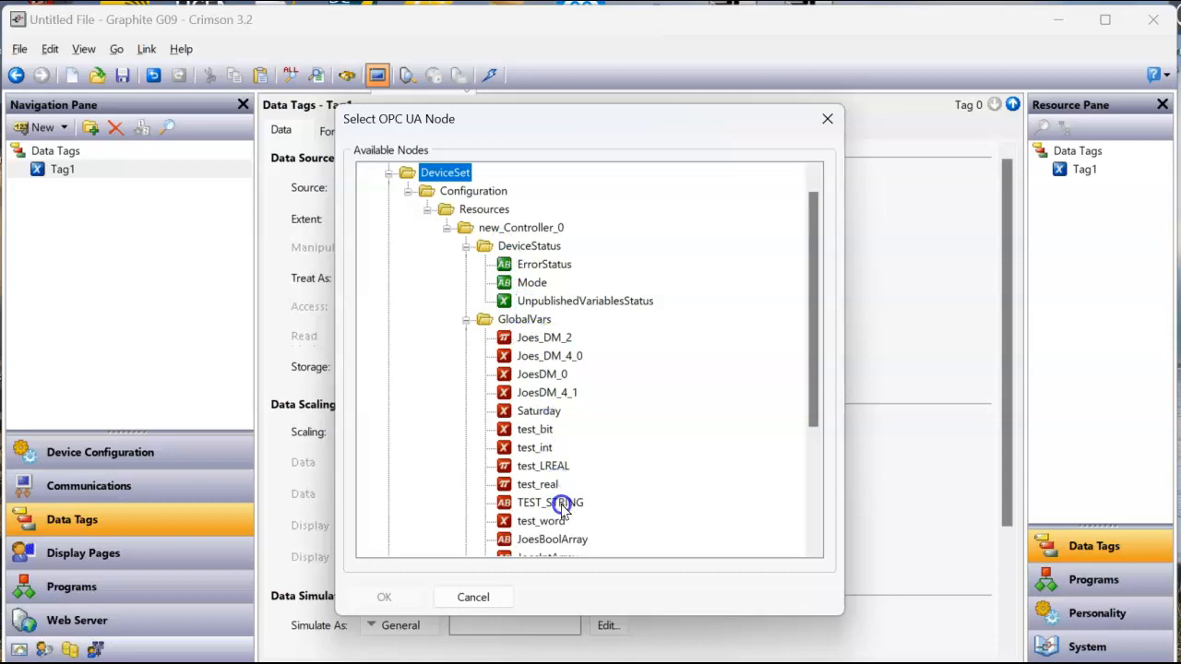
pyautogui.scroll(-1, 574, 471)
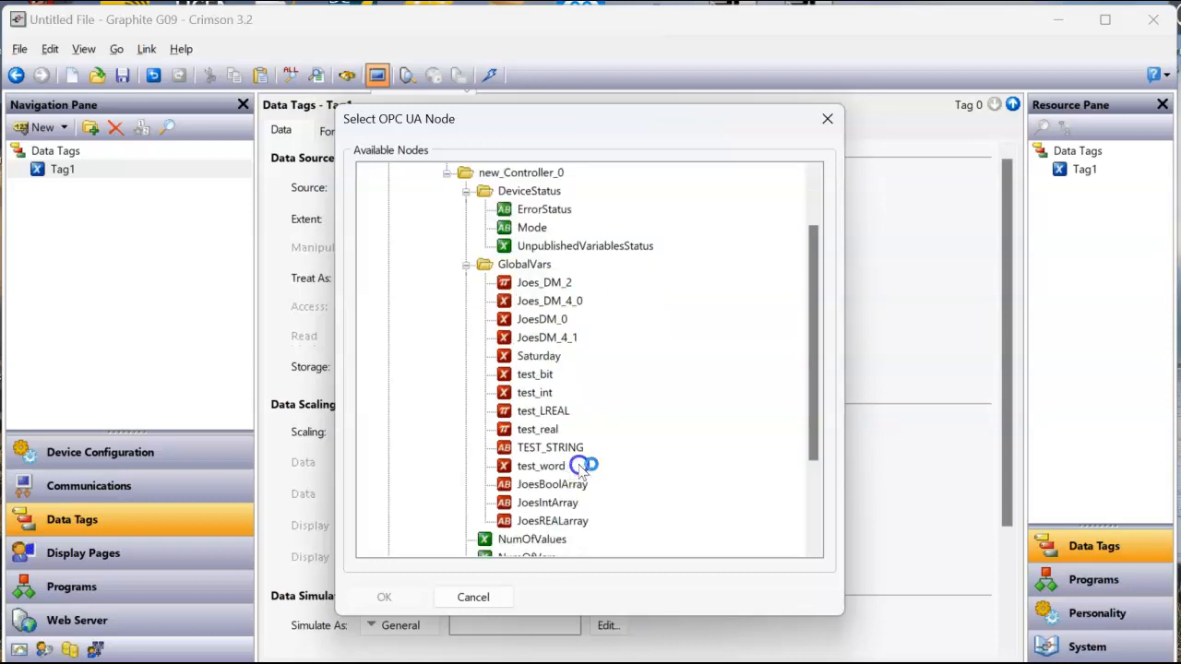
pyautogui.click(641, 662)
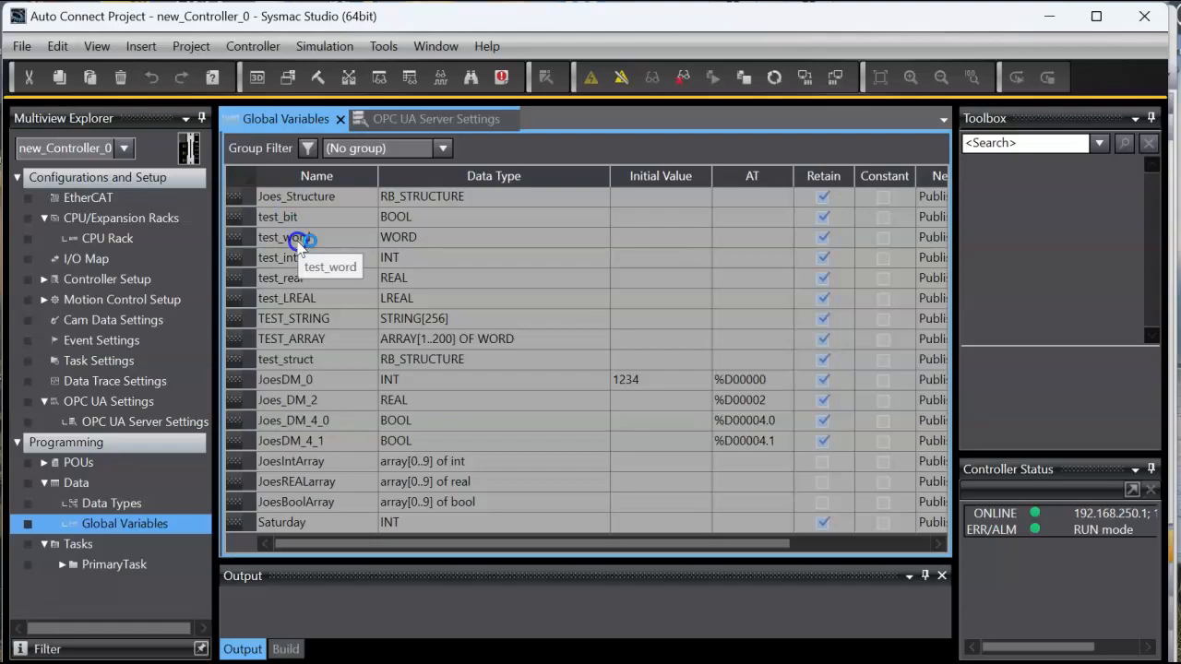
pyautogui.click(646, 663)
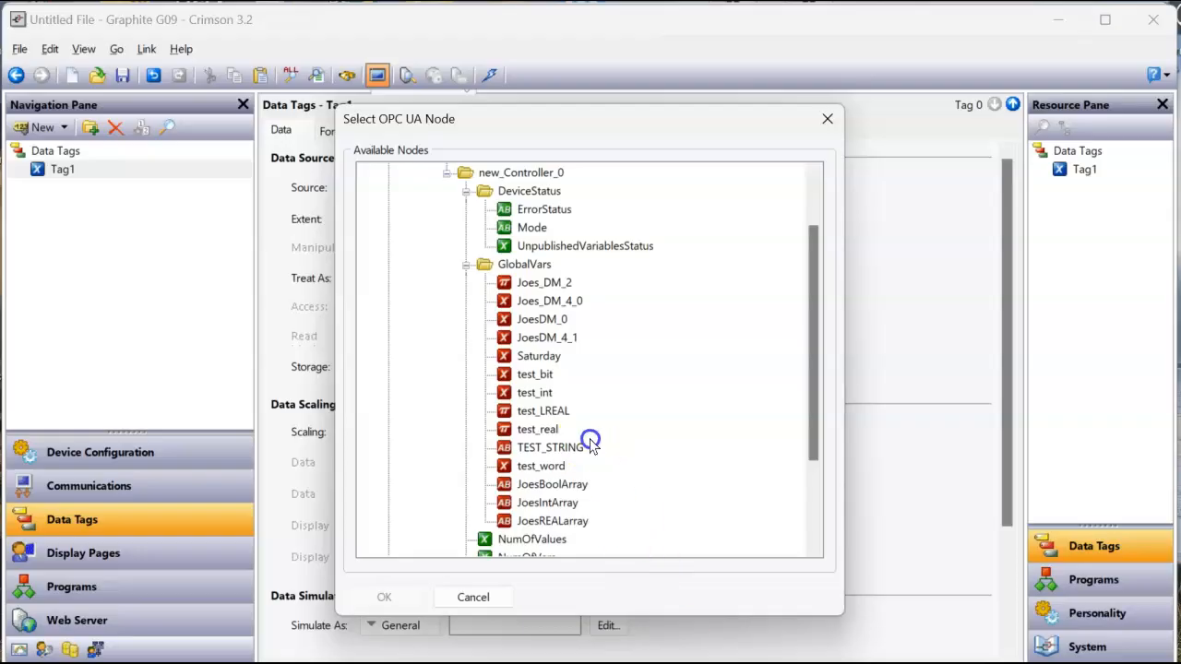
pyautogui.click(542, 394)
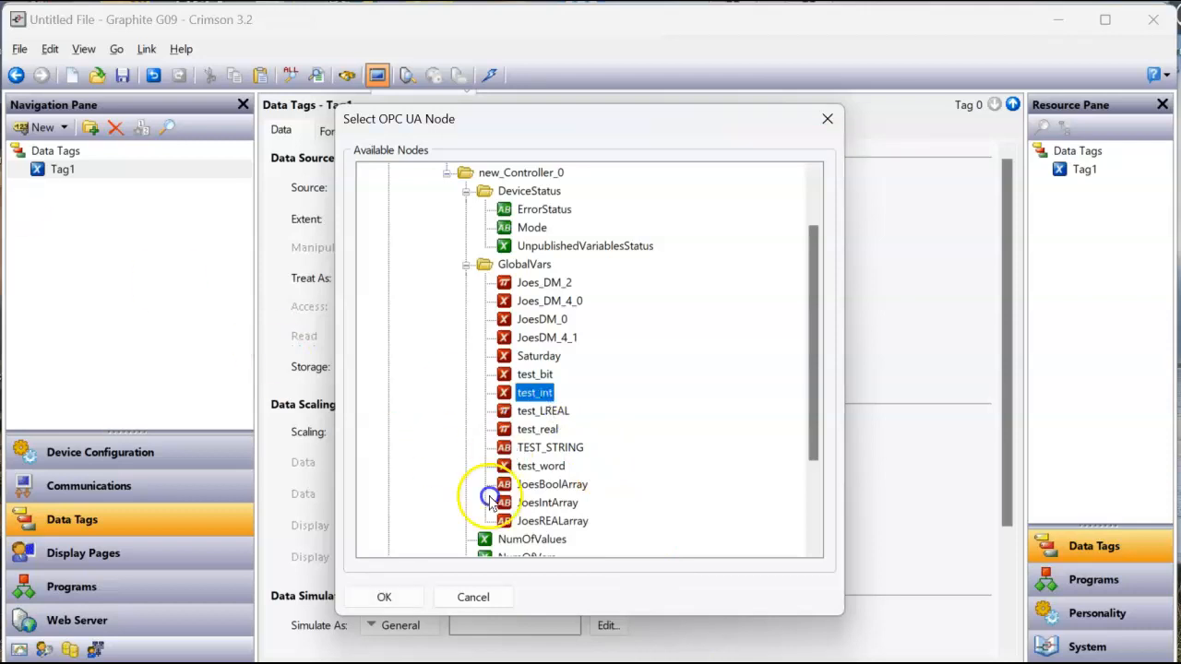
pyautogui.click(384, 598)
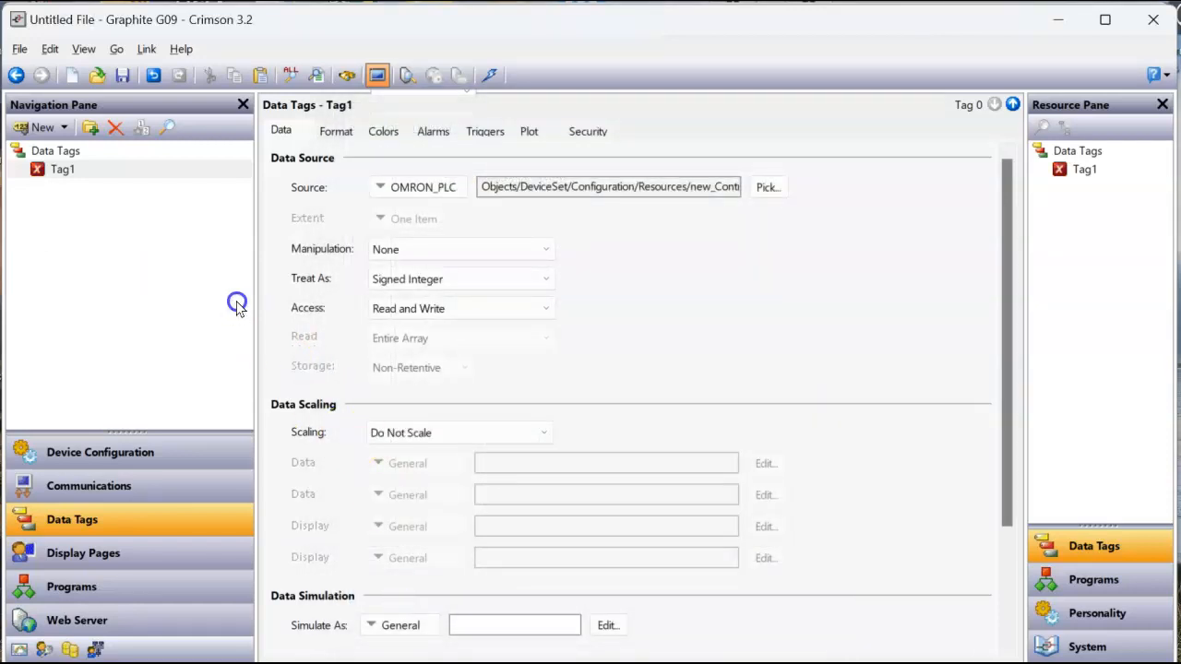
# Rename the data tag mapped to test_int as Test_INT
pyautogui.click(57, 170)
pyautogui.click(70, 170)
pyautogui.write('Te')
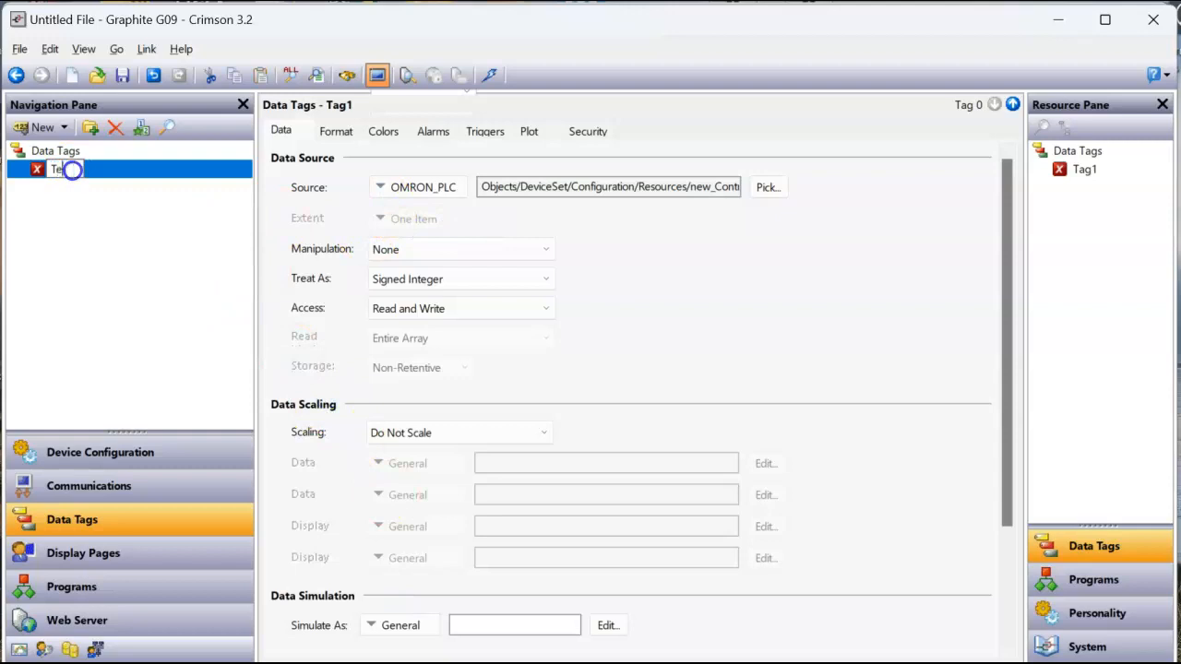
pyautogui.write('st_INT')
pyautogui.press('Return')
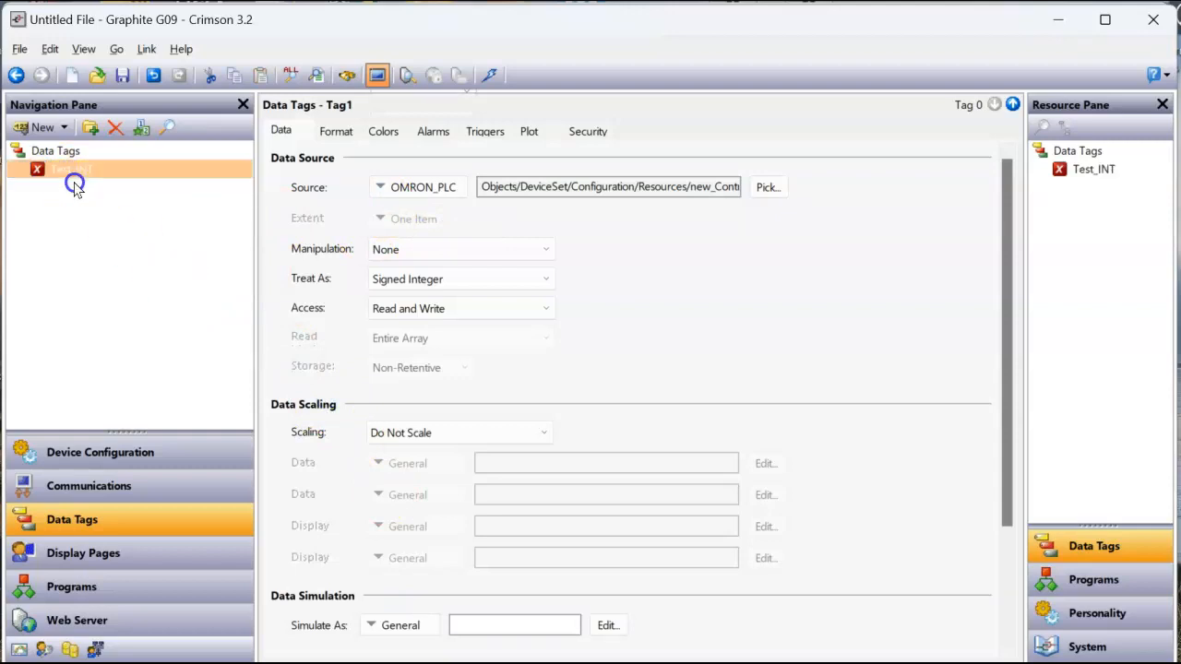
# Create a numeric data tag with OMRON_PLC as its source and map it to the test_real node under GlobalVars
pyautogui.click(30, 130)
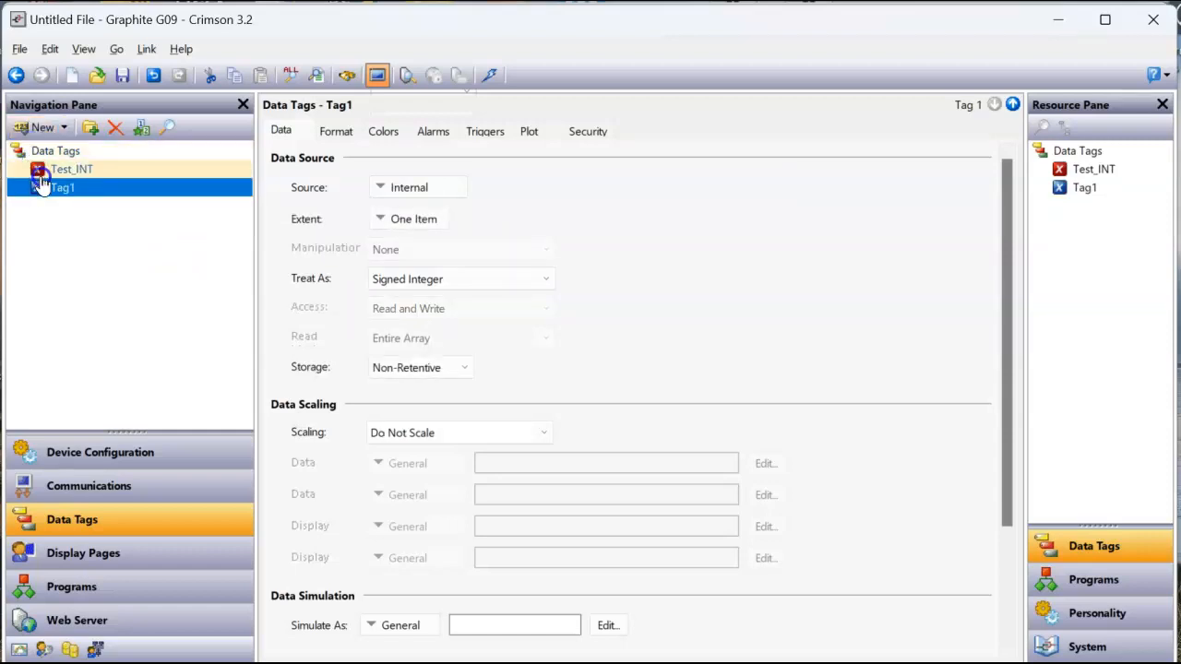
pyautogui.click(415, 190)
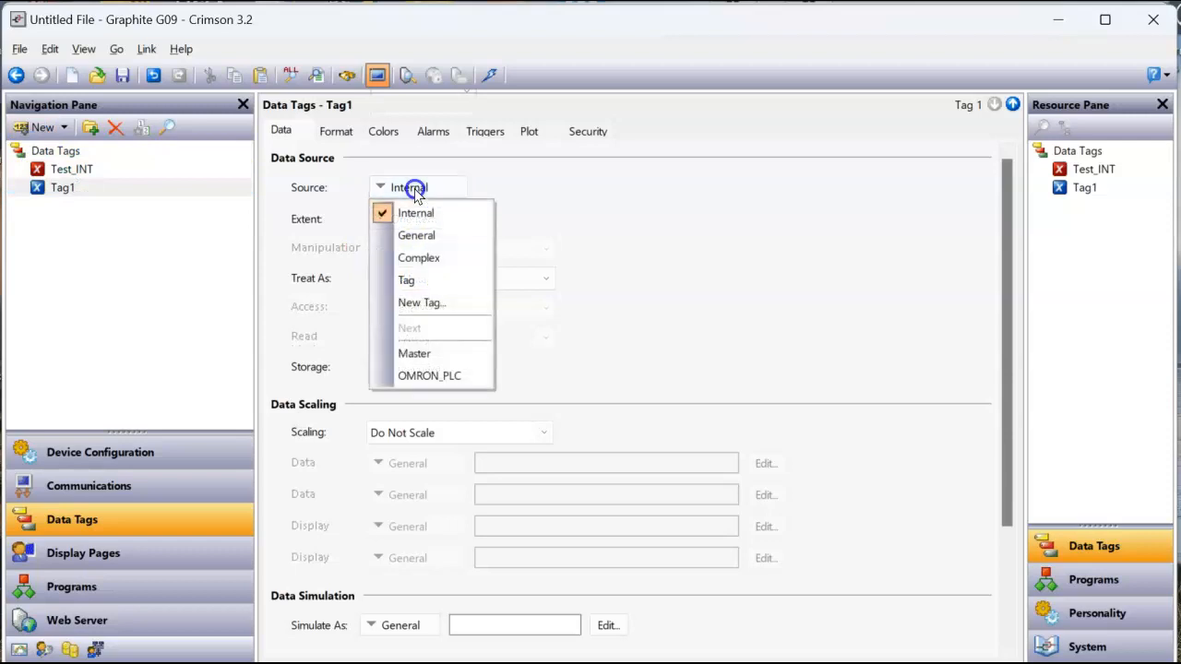
pyautogui.click(435, 375)
pyautogui.click(533, 410)
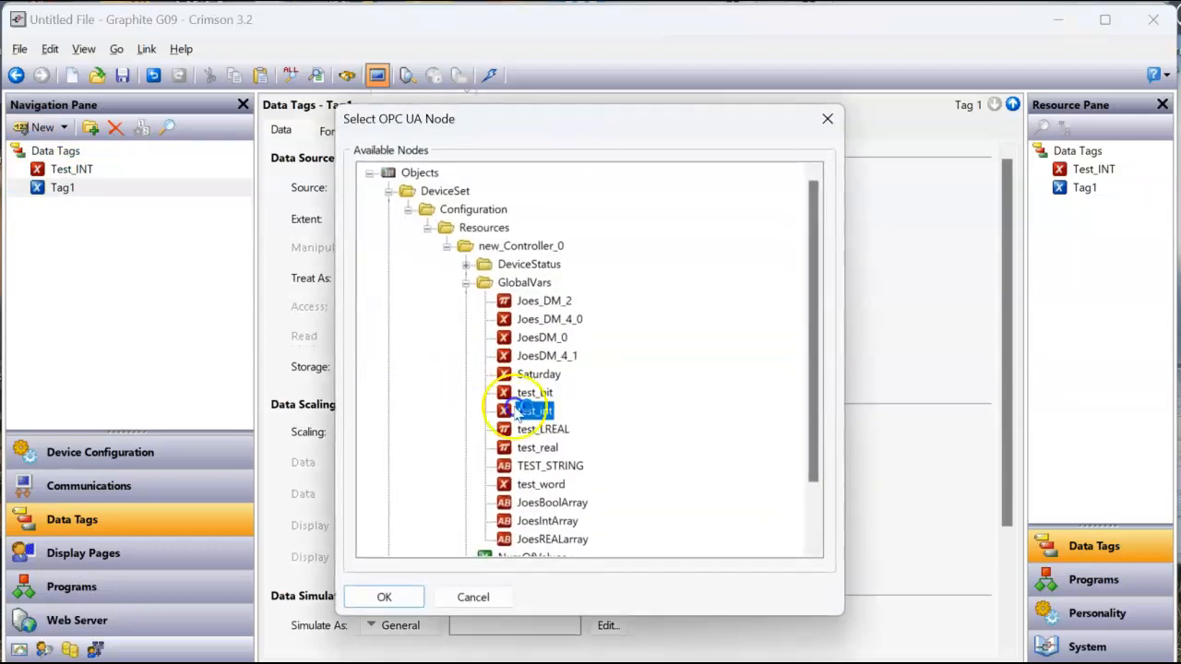
pyautogui.click(546, 430)
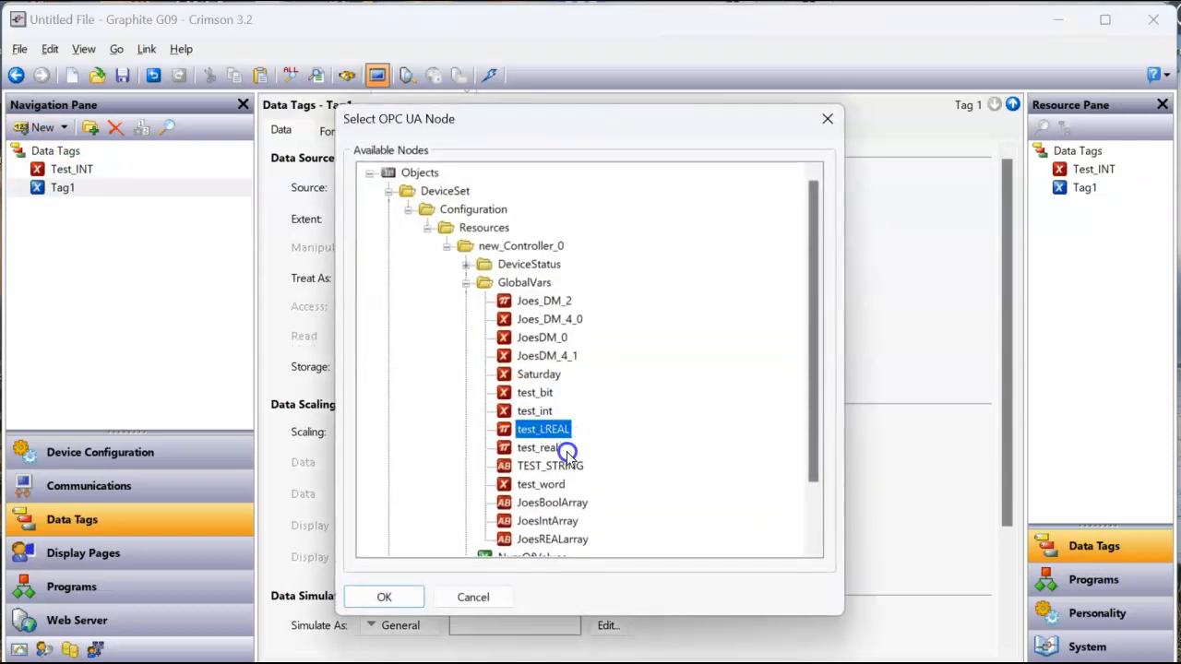
pyautogui.click(553, 452)
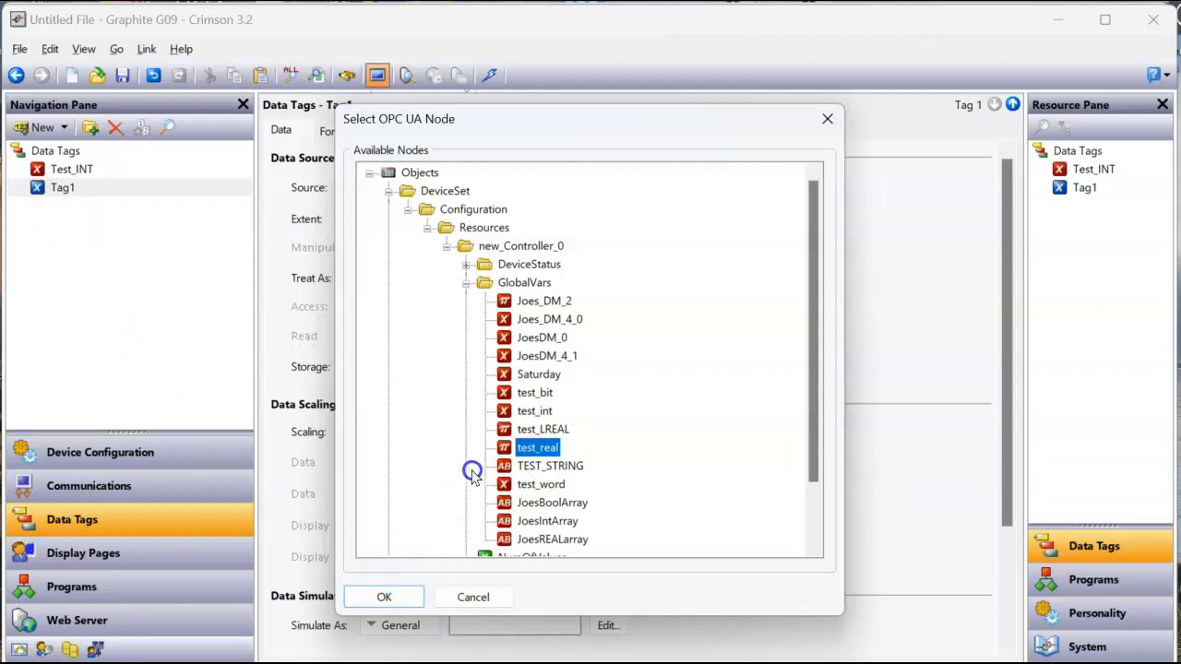
pyautogui.click(387, 597)
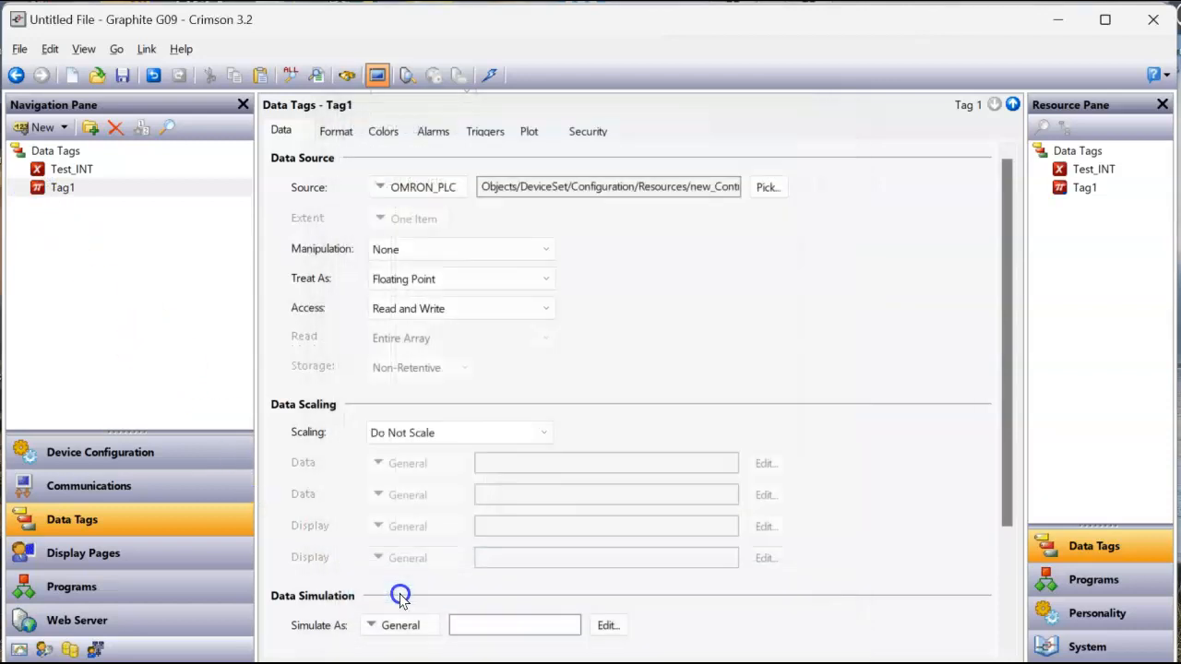
# Rename the data tag mapped to test_real as Test_REAL
pyautogui.click(52, 189)
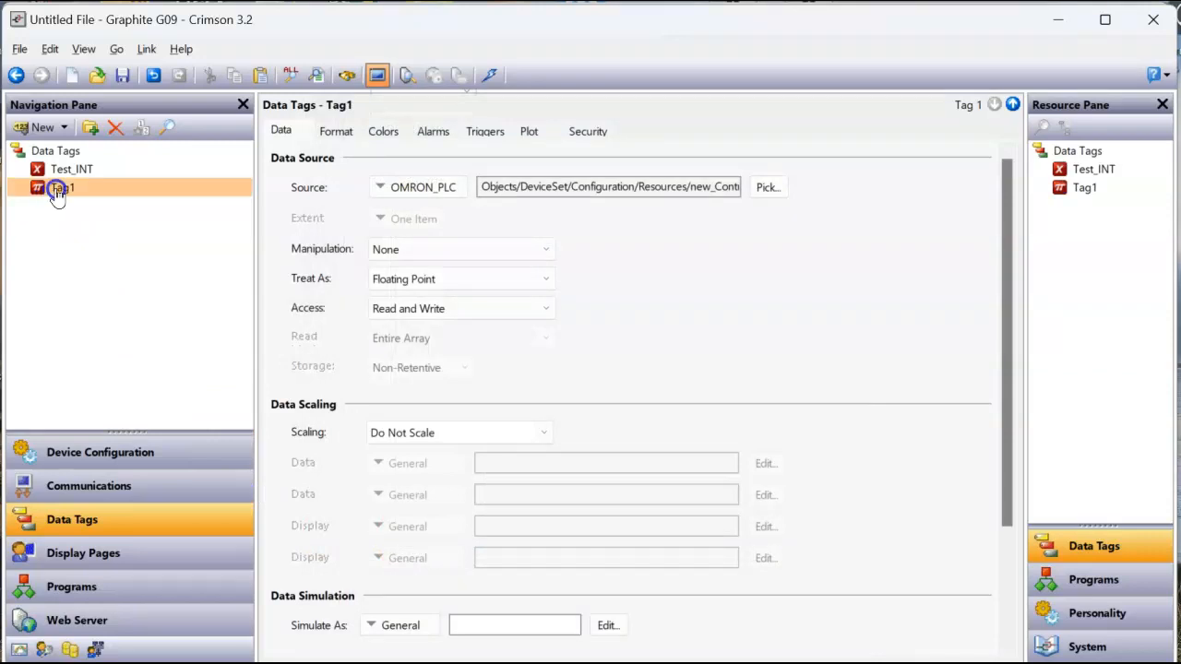
pyautogui.click(52, 189)
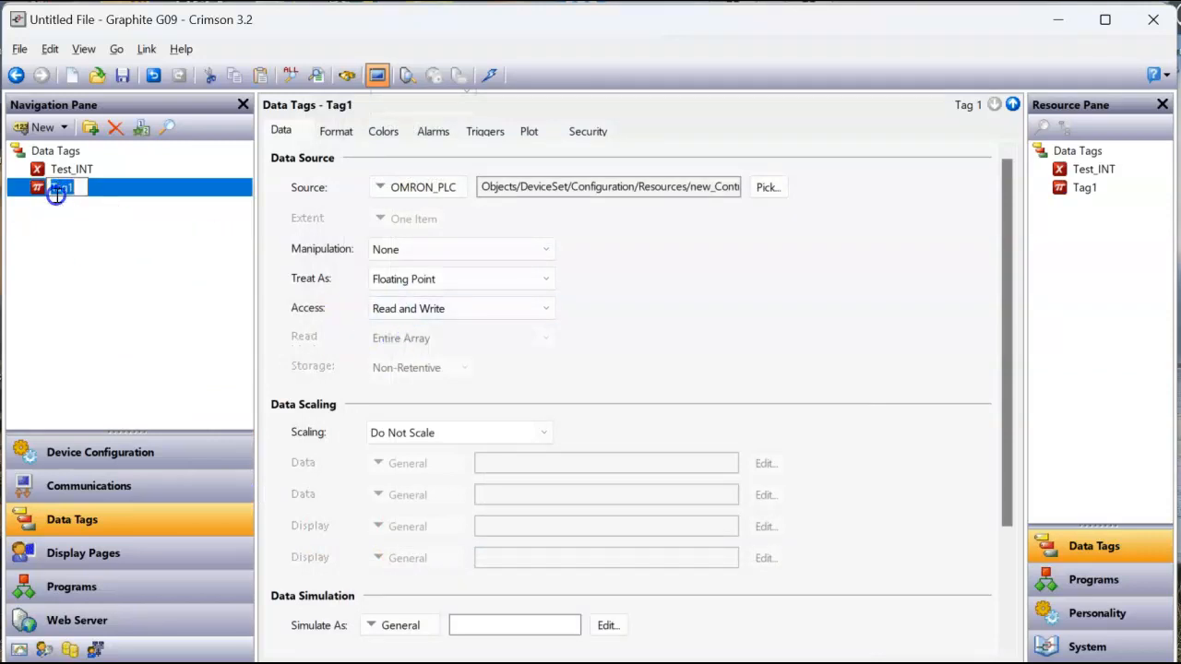
pyautogui.write('Test_REAL')
pyautogui.press('Return')
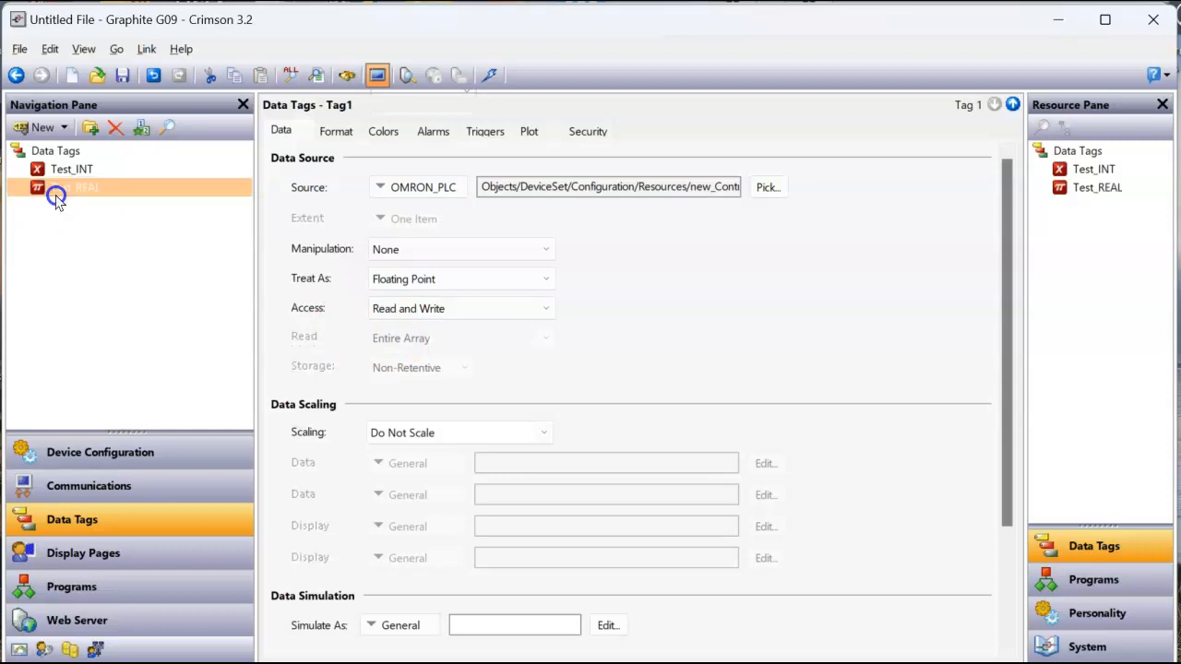
# Create another numeric data tag with OMRON_PLC as its source and map it to the test_LREAL node
pyautogui.click(37, 127)
pyautogui.click(71, 211)
pyautogui.click(375, 198)
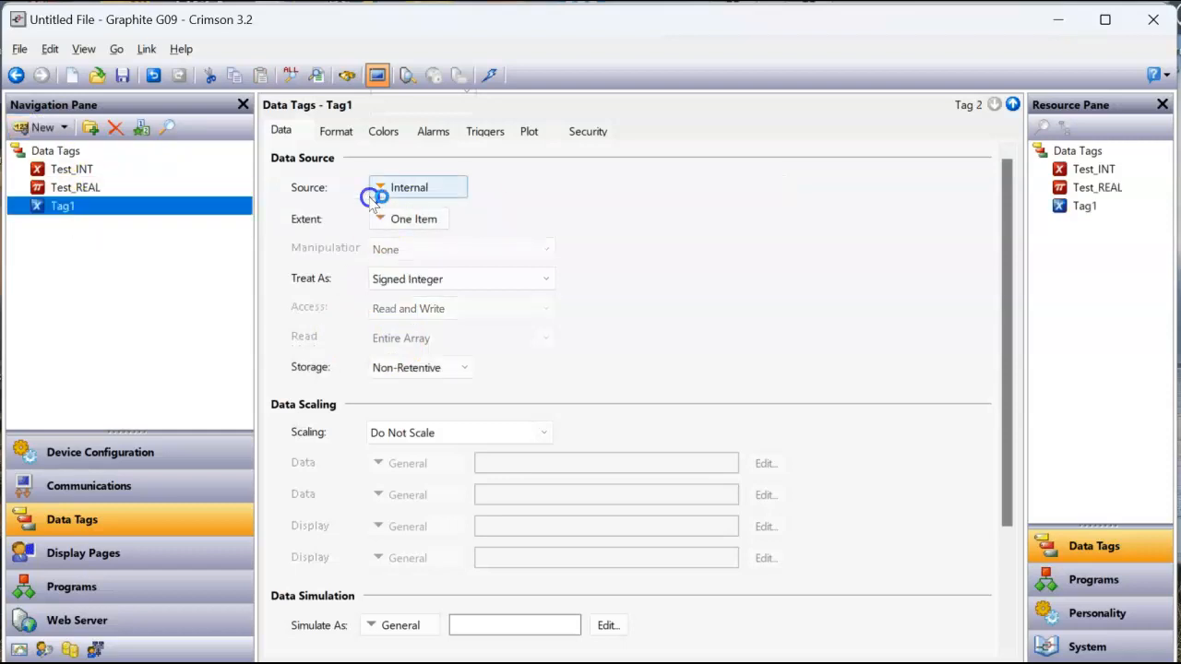
pyautogui.click(395, 374)
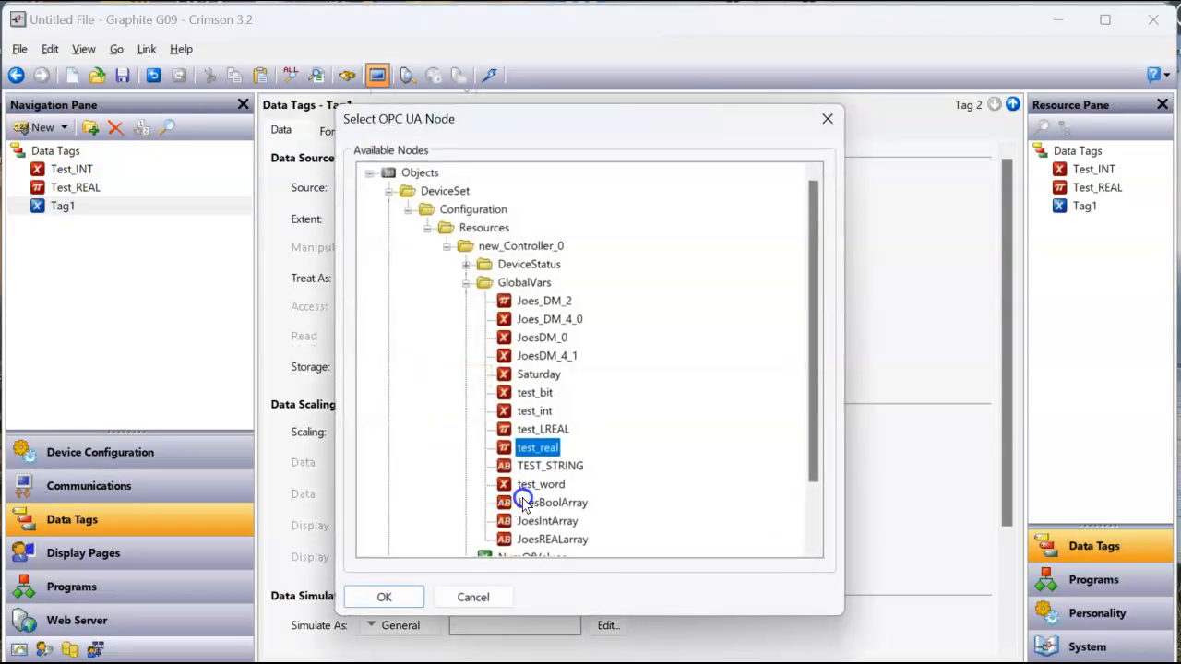
pyautogui.click(543, 430)
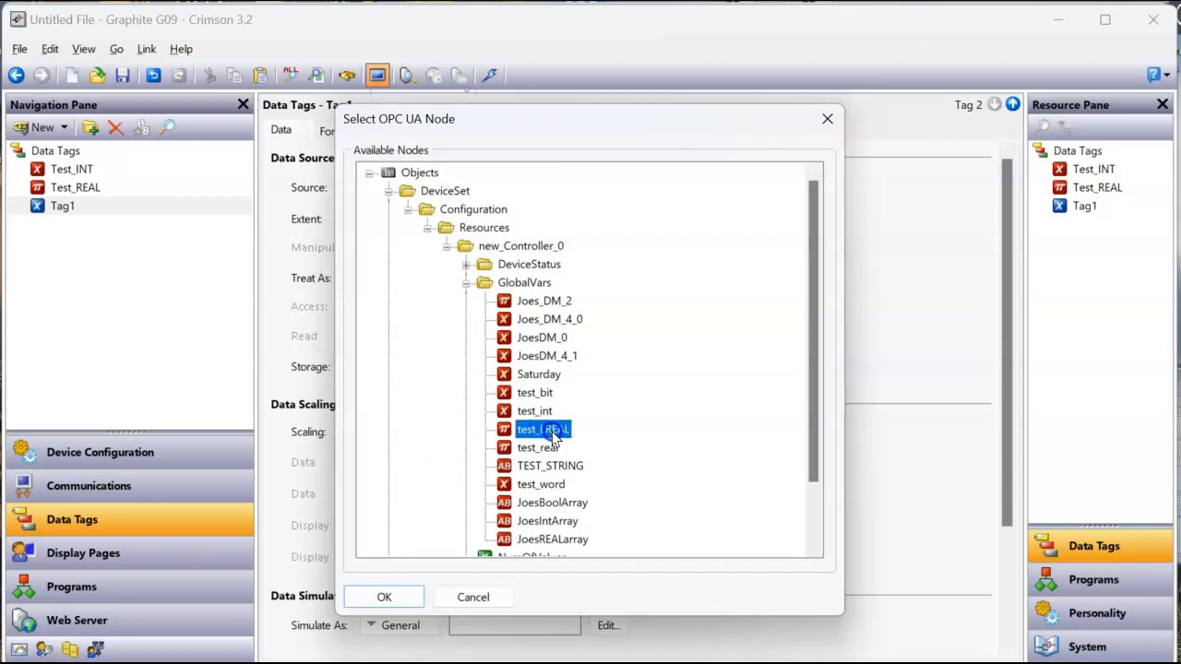
pyautogui.click(387, 596)
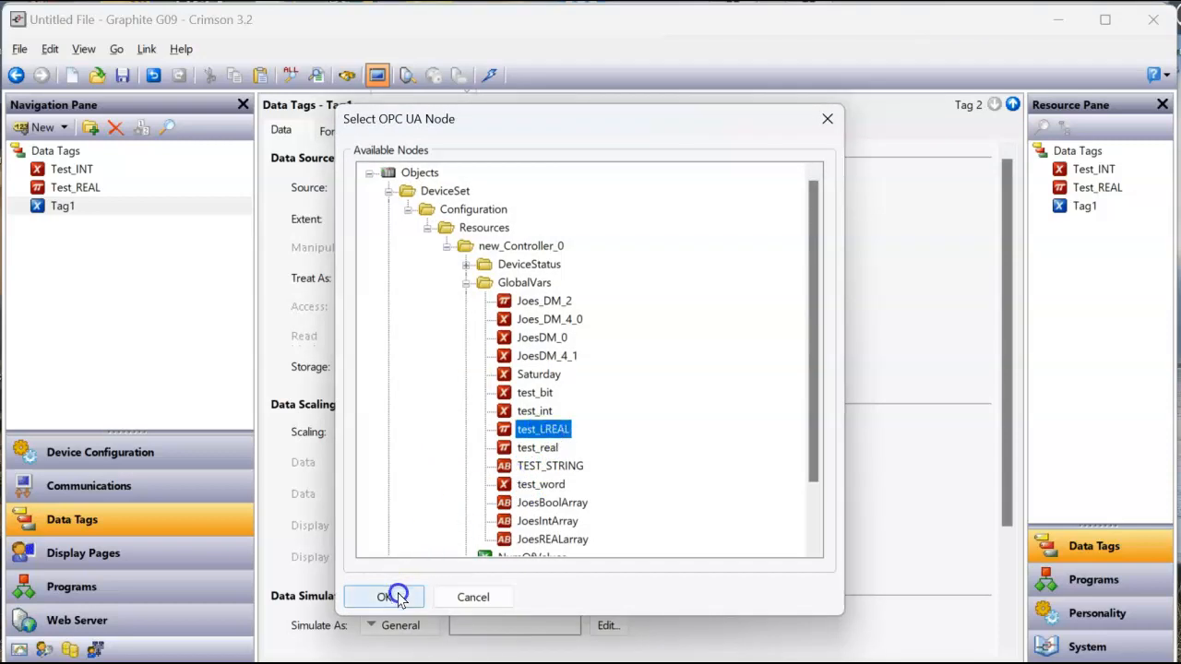
# Rename the data tag mapped to test_LREAL as Test_LREAL
pyautogui.click(59, 208)
pyautogui.click(60, 209)
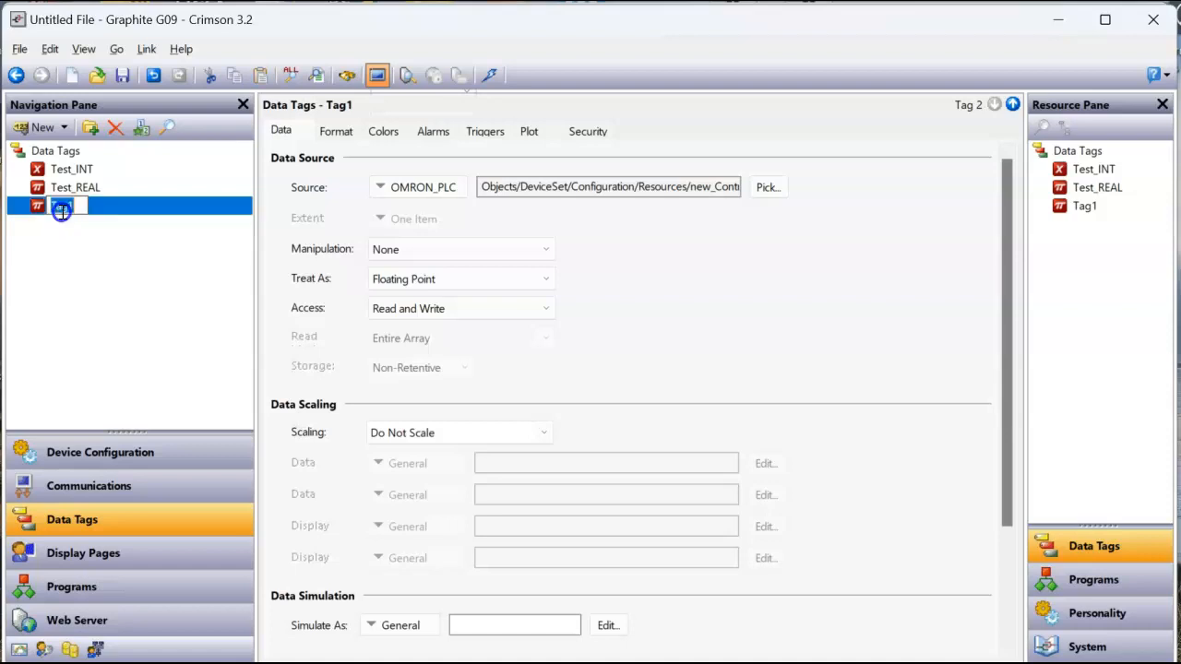
pyautogui.write('Test_LREAL')
pyautogui.press('Return')
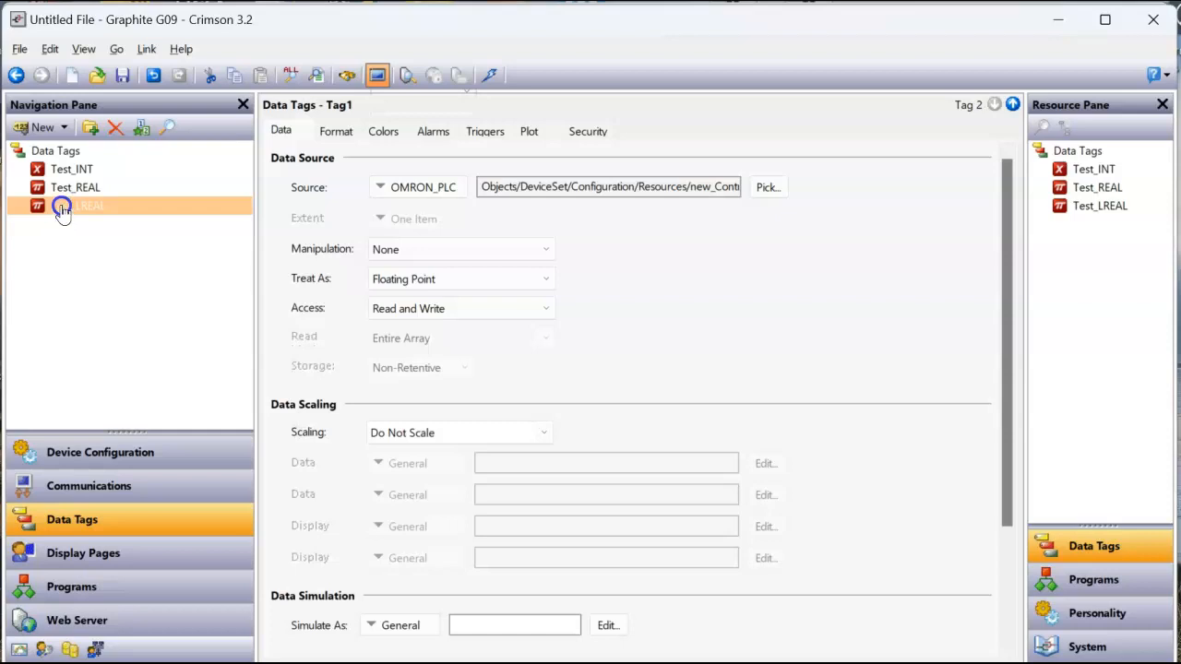
pyautogui.click(61, 212)
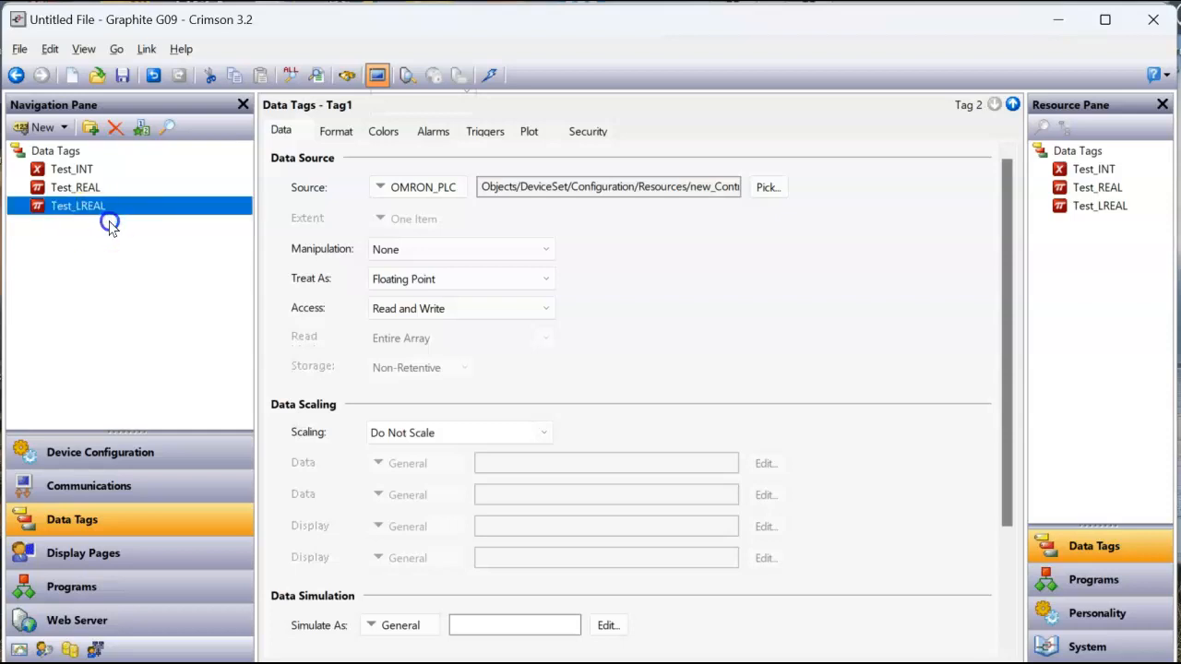
# Create a flag tag with OMRON_PLC as its source and map it to the test_bit node
pyautogui.click(71, 134)
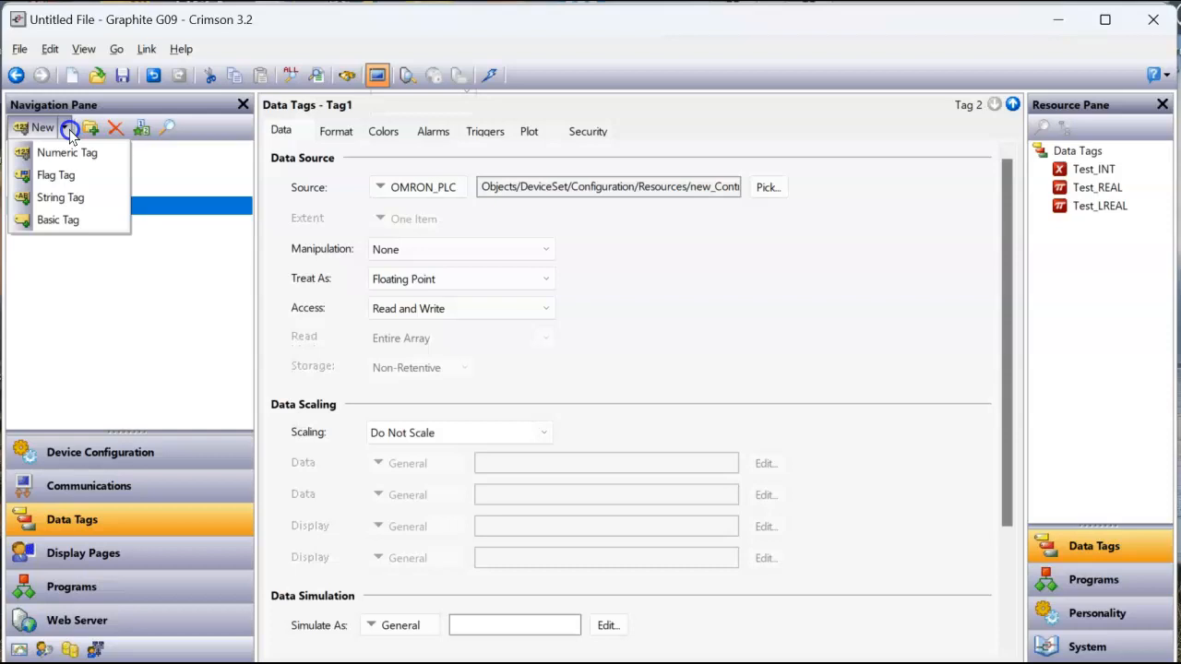
pyautogui.click(77, 178)
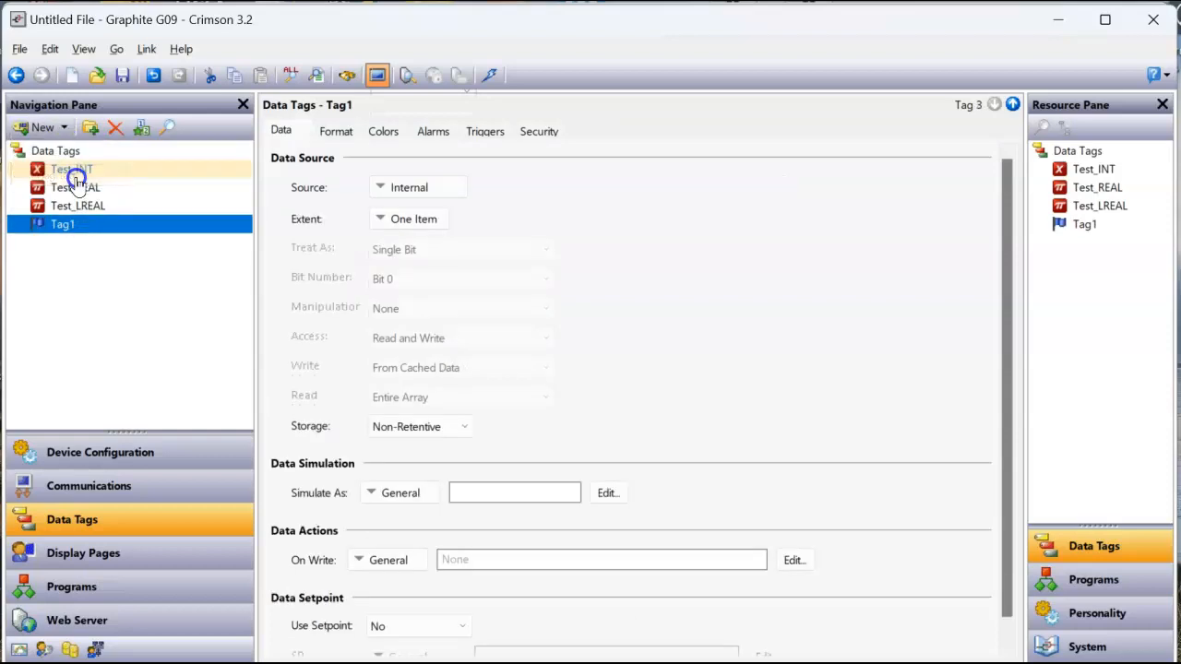
pyautogui.click(394, 189)
pyautogui.click(432, 375)
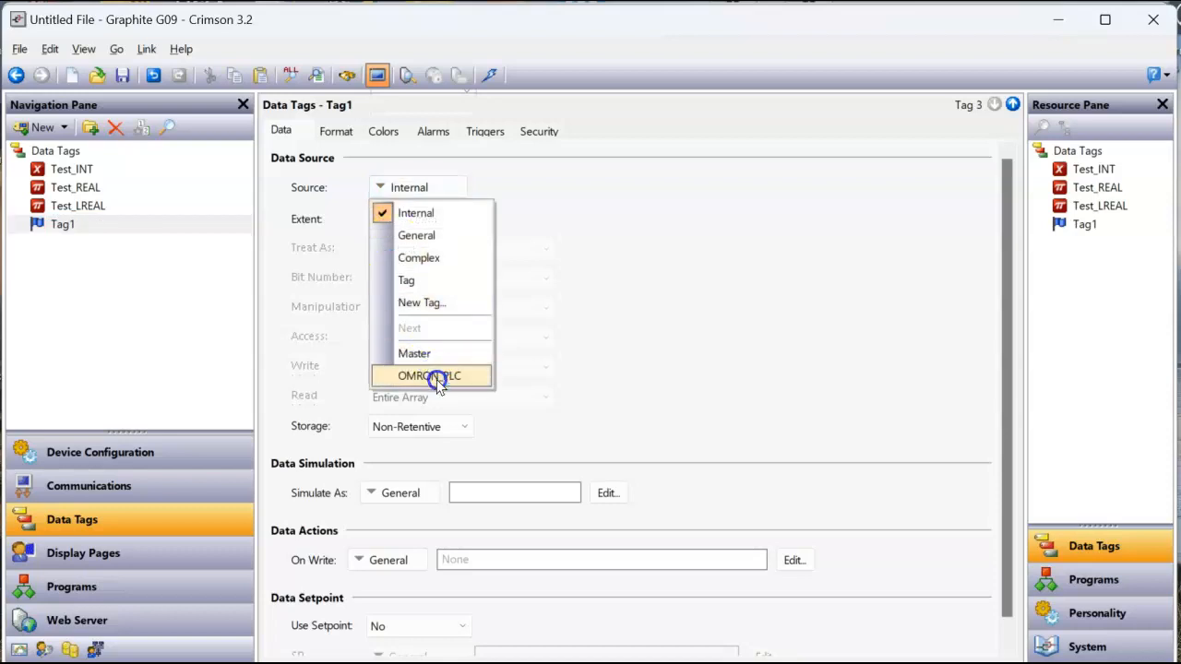
pyautogui.click(540, 393)
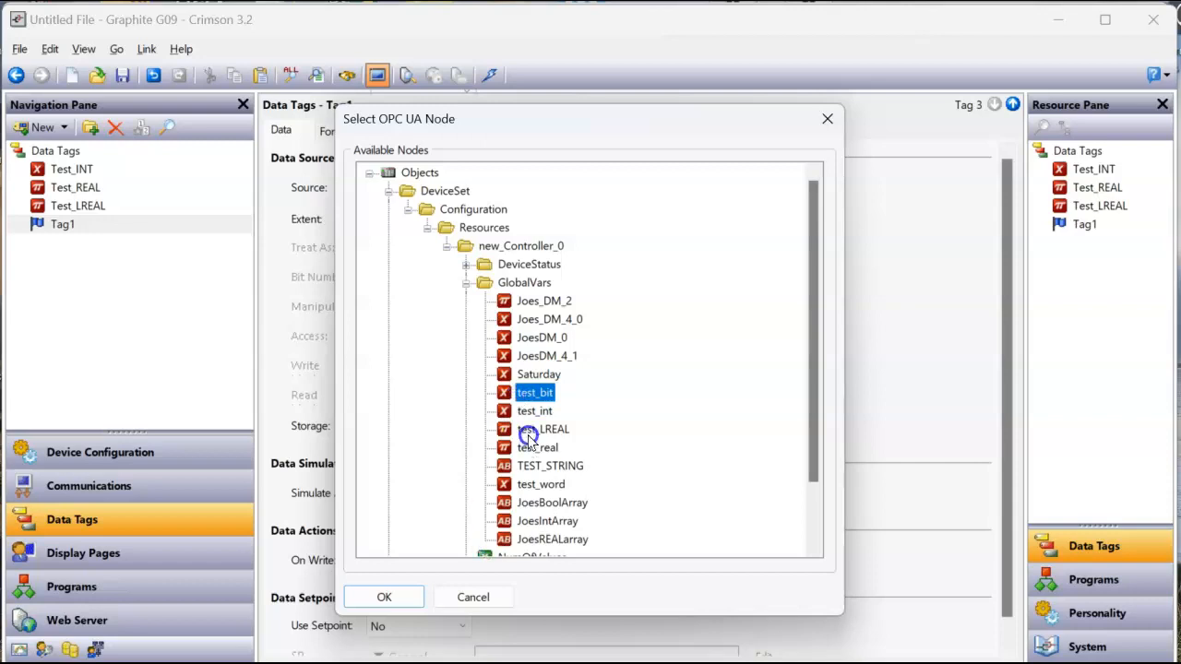
pyautogui.click(392, 597)
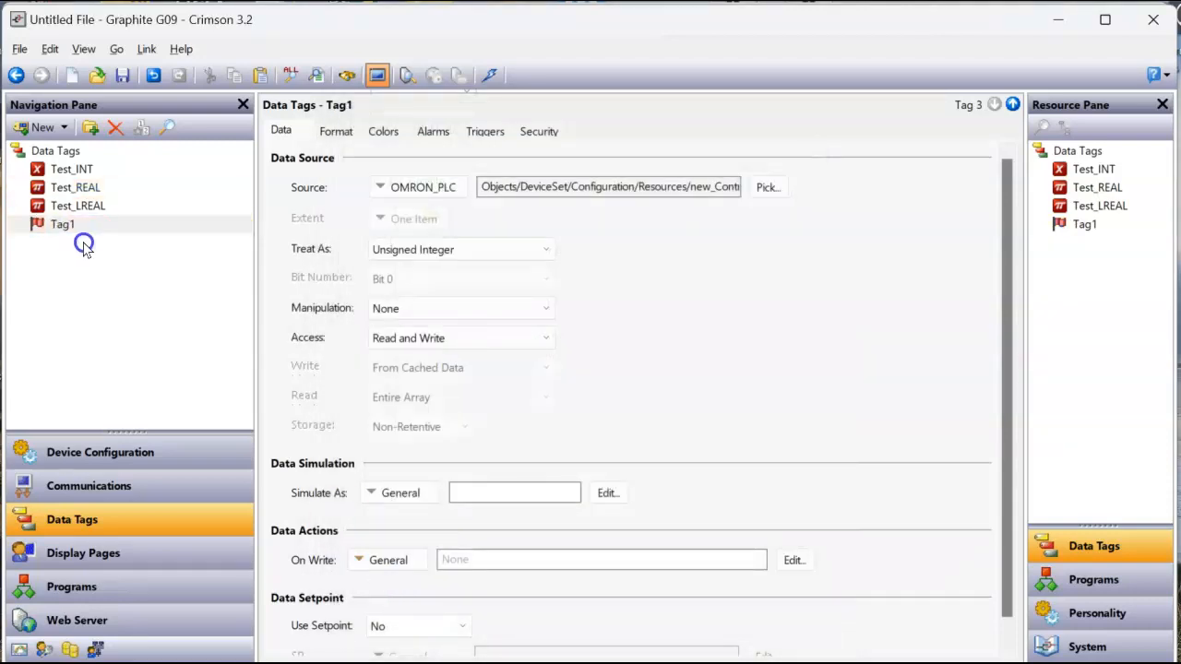
# Rename the flag tag mapped to test_bit as Test_BIT
pyautogui.click(61, 225)
pyautogui.write('Te')
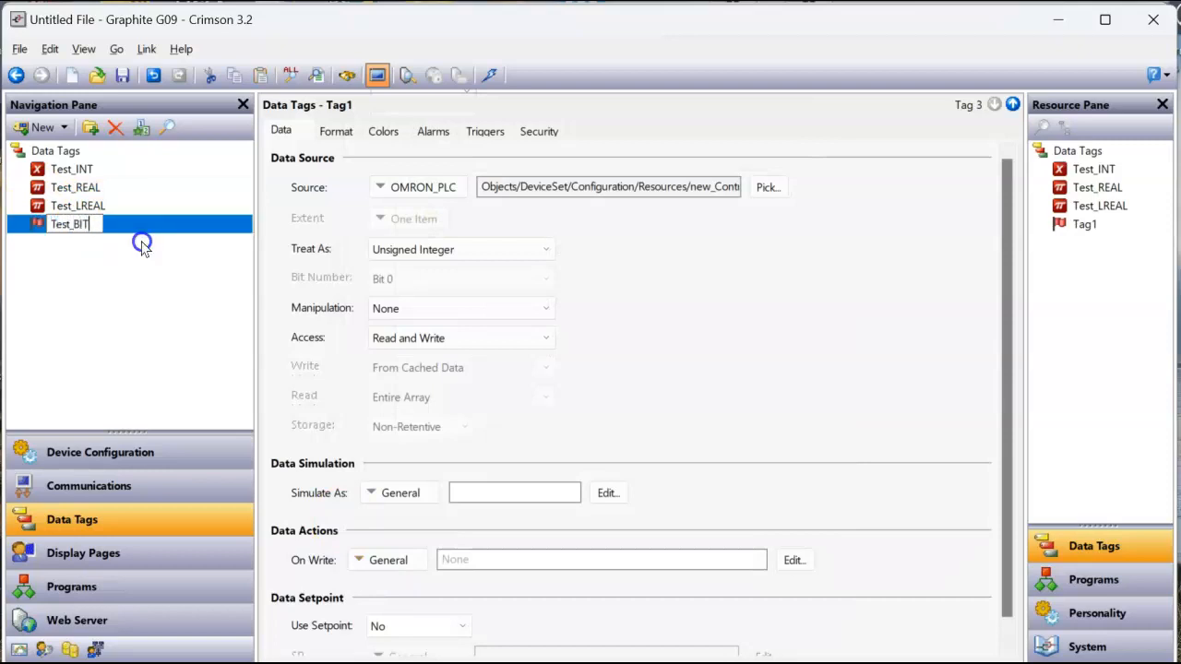
pyautogui.write('st_BIT')
pyautogui.click(143, 245)
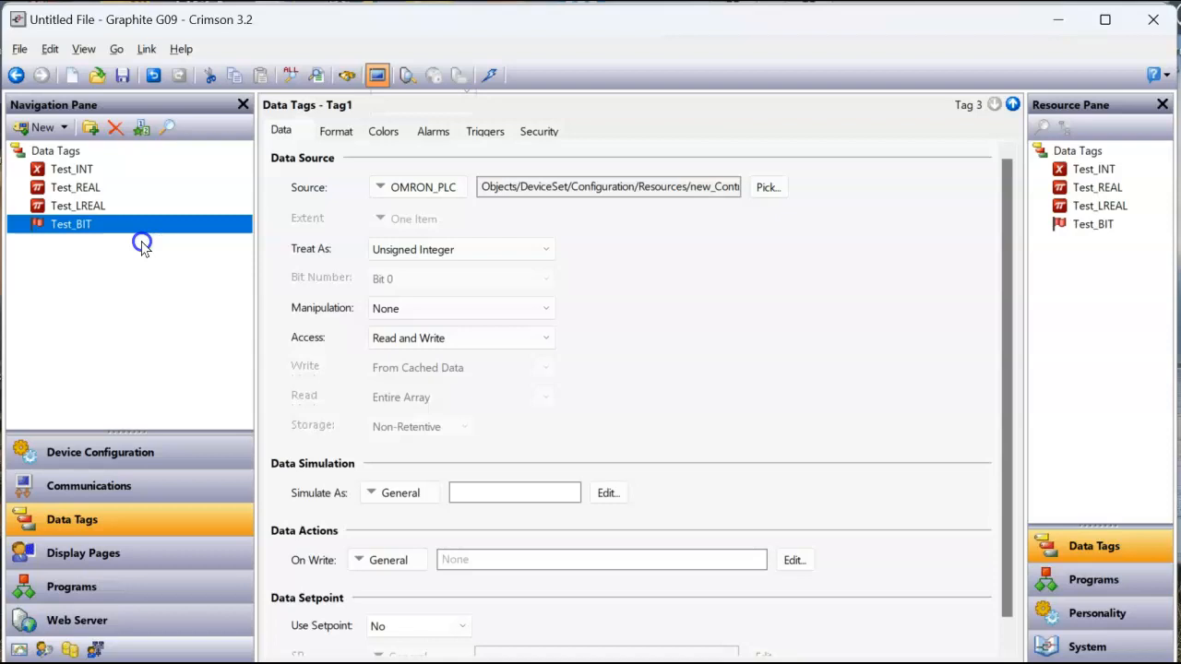
# Create a numeric tag, not a flag tag, with OMRON_PLC as its source and map it to the JoesIntArray node
pyautogui.click(35, 127)
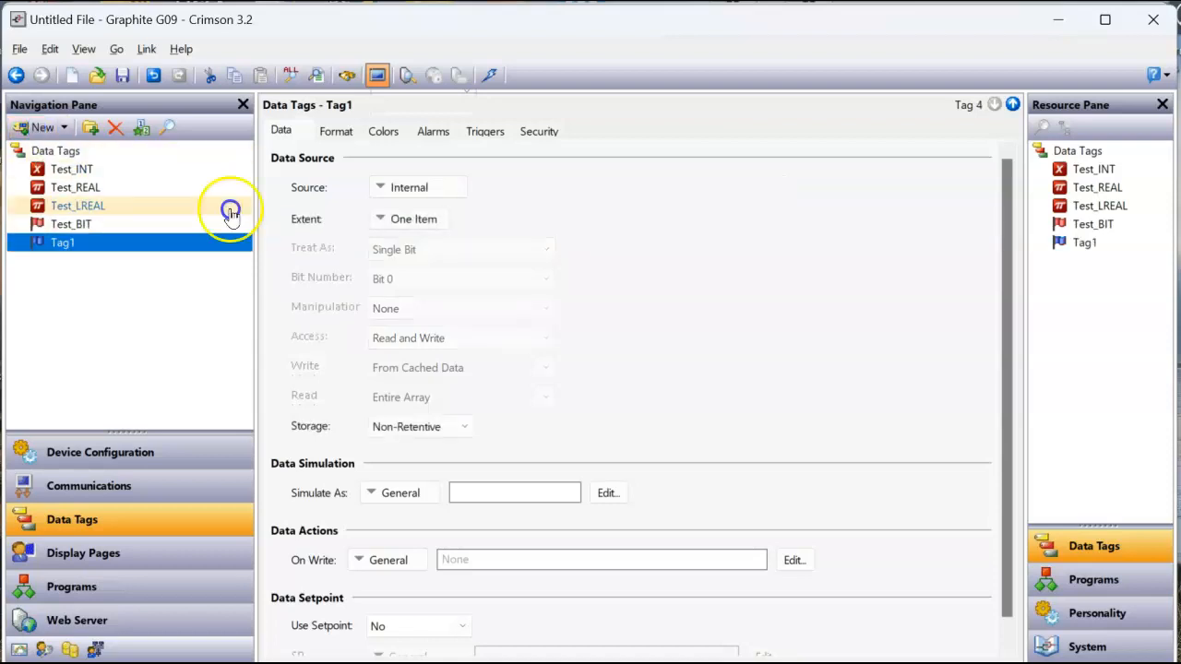
pyautogui.click(115, 127)
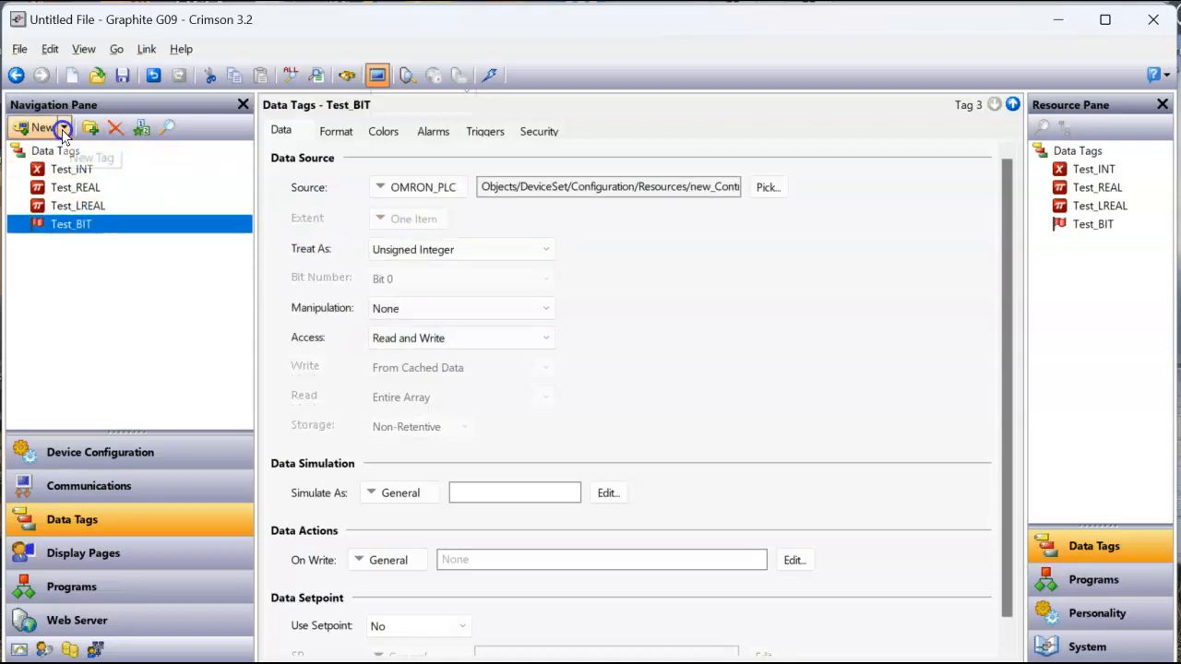
pyautogui.click(63, 128)
pyautogui.click(59, 157)
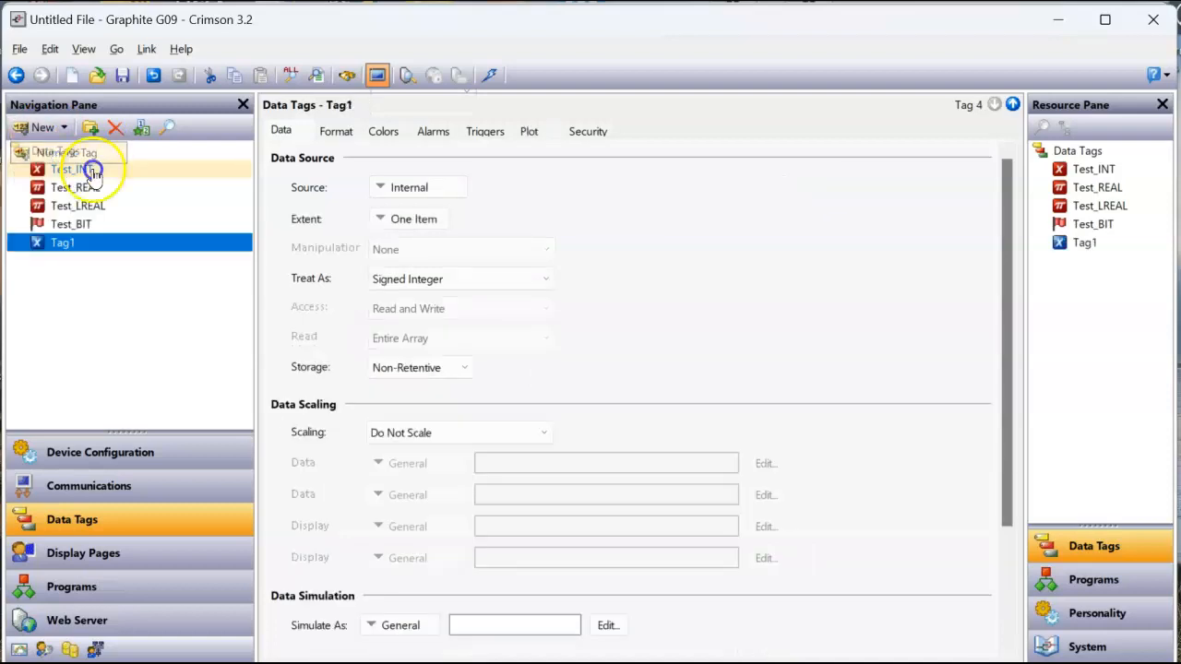
pyautogui.click(417, 184)
pyautogui.click(409, 375)
pyautogui.click(543, 392)
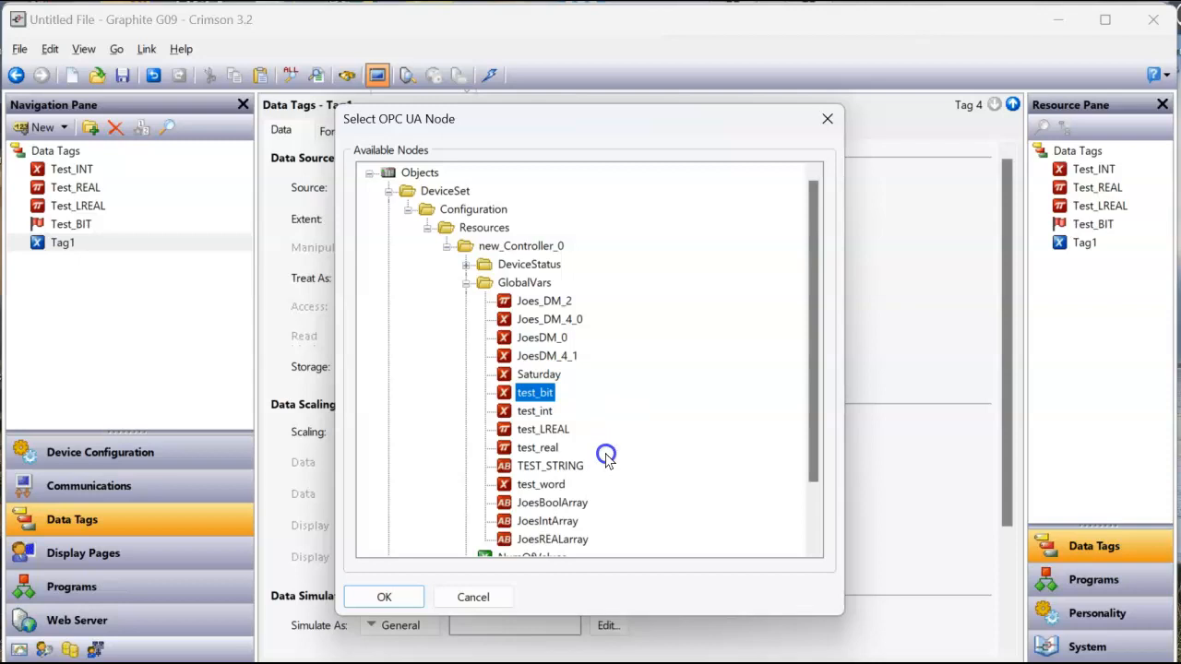
pyautogui.click(550, 522)
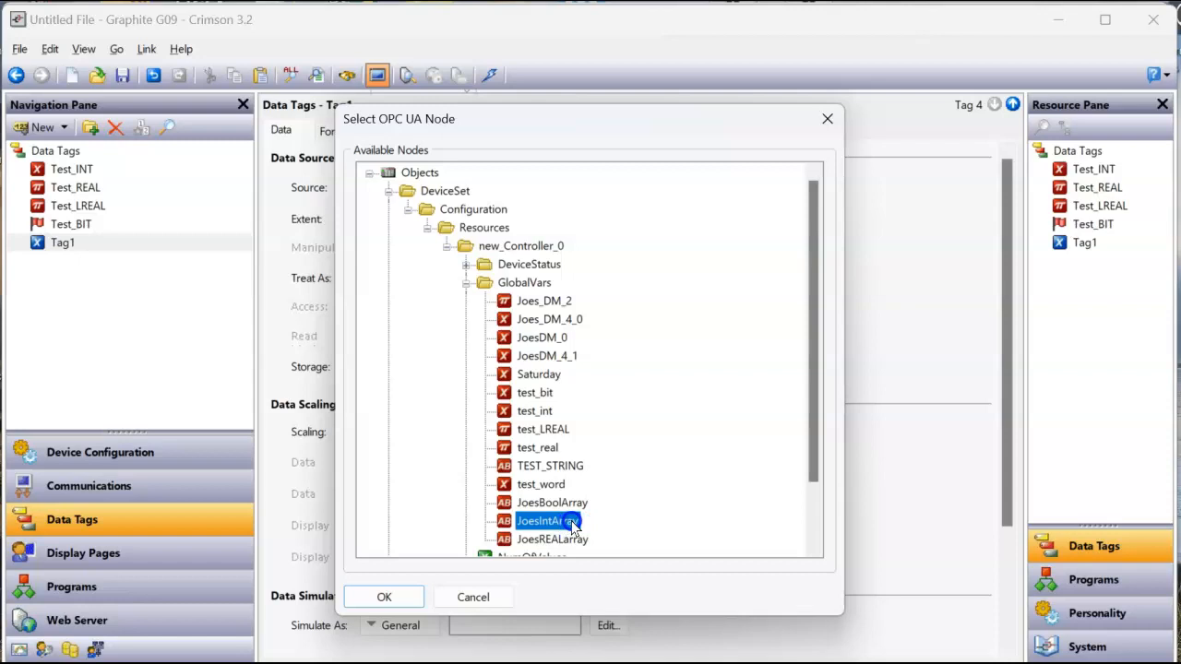
pyautogui.click(384, 597)
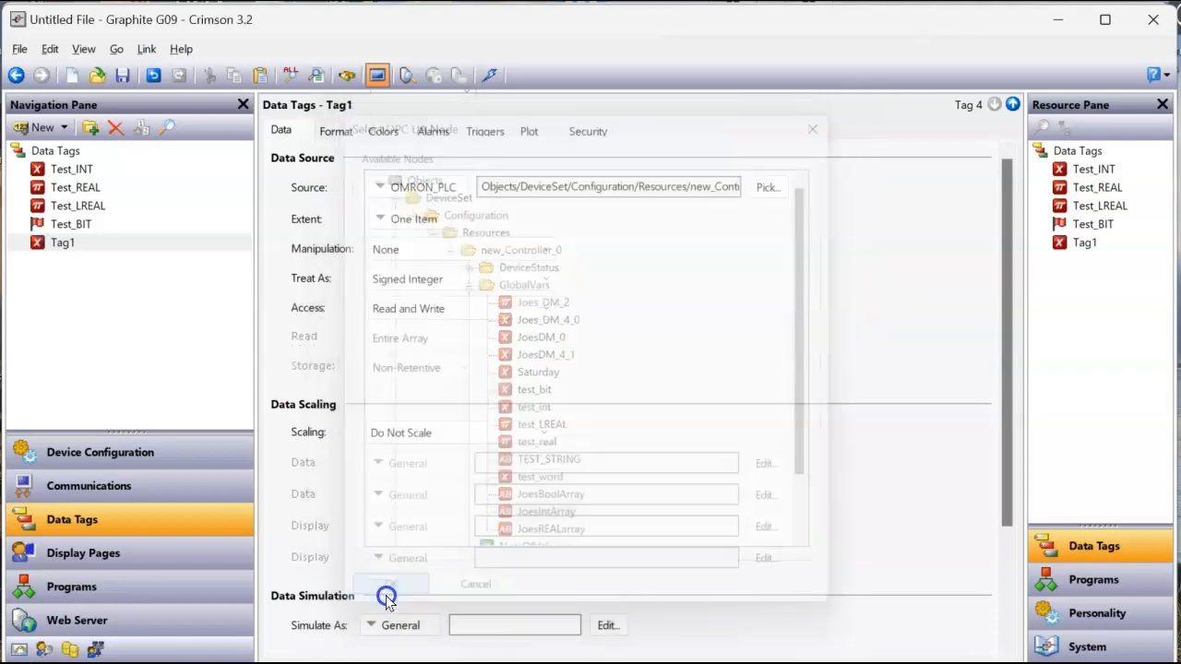
# Rename the data tag mapped to the integer array node as JoesIntArray
pyautogui.click(72, 243)
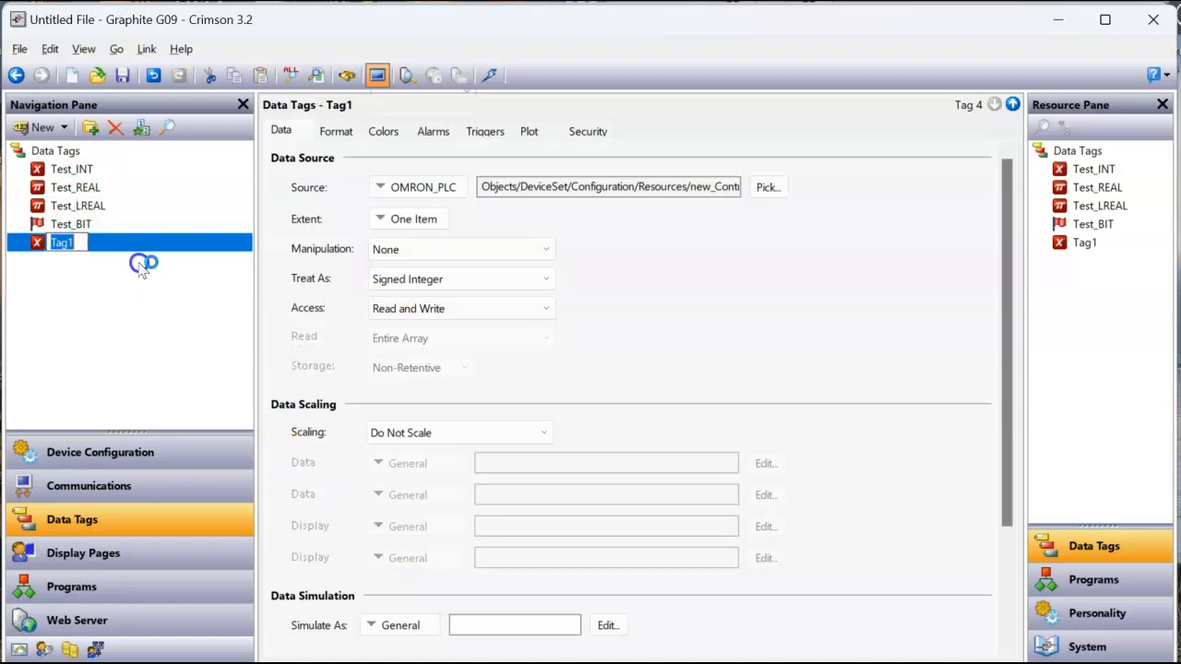
pyautogui.write('JoesInt')
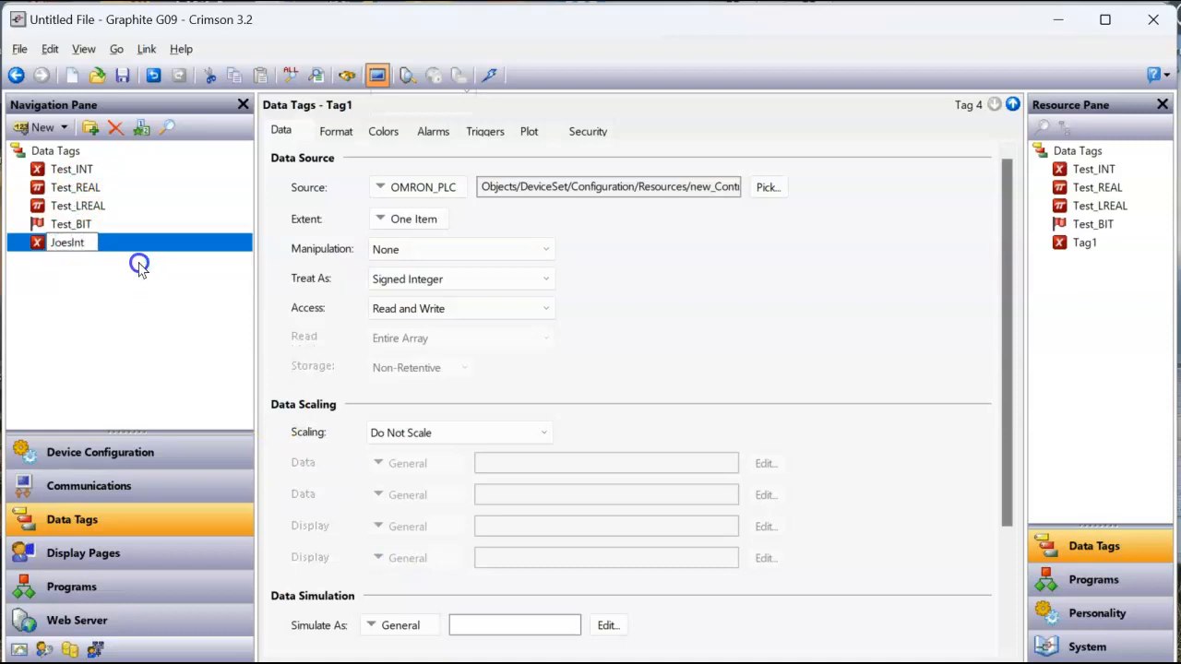
pyautogui.write('Array')
pyautogui.press('Return')
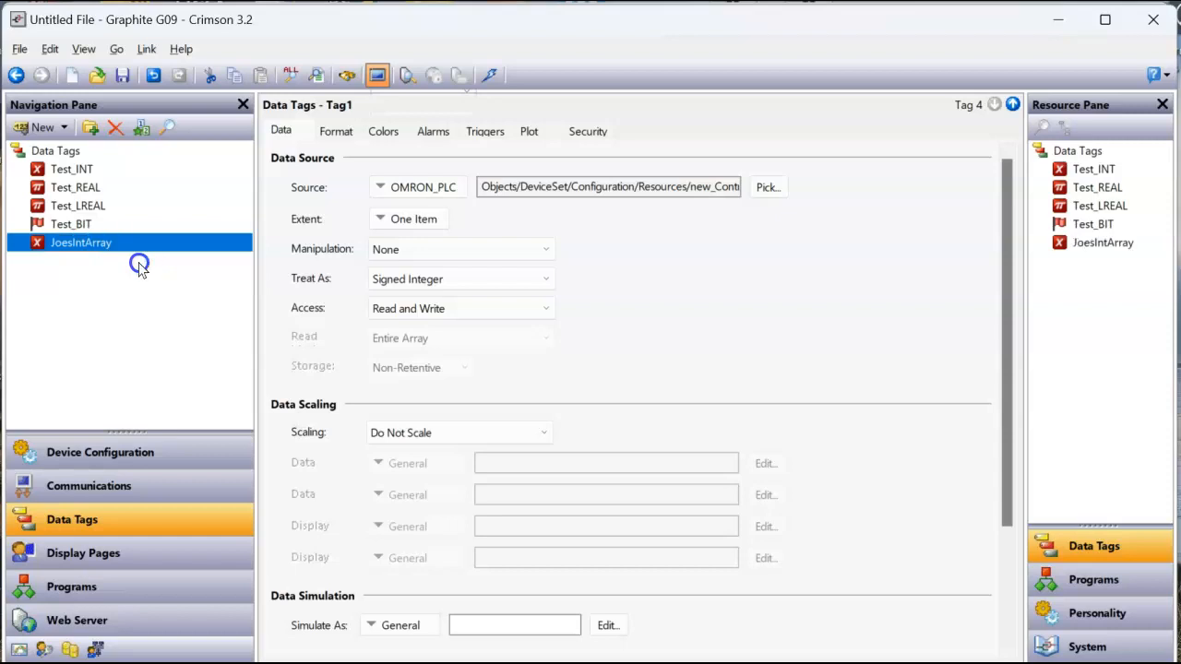
# Set the extent of the JoesIntArray tag to Array, and switch to Sysmac Studio to check the array's declared size in the global variables
pyautogui.click(409, 222)
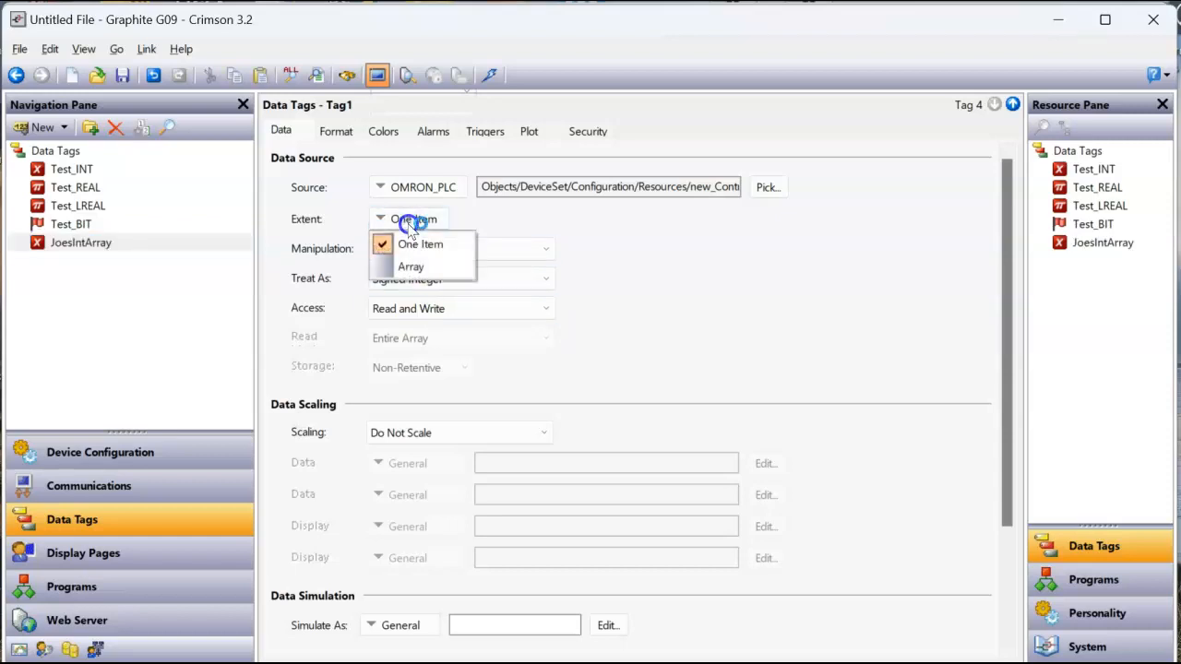
pyautogui.click(428, 267)
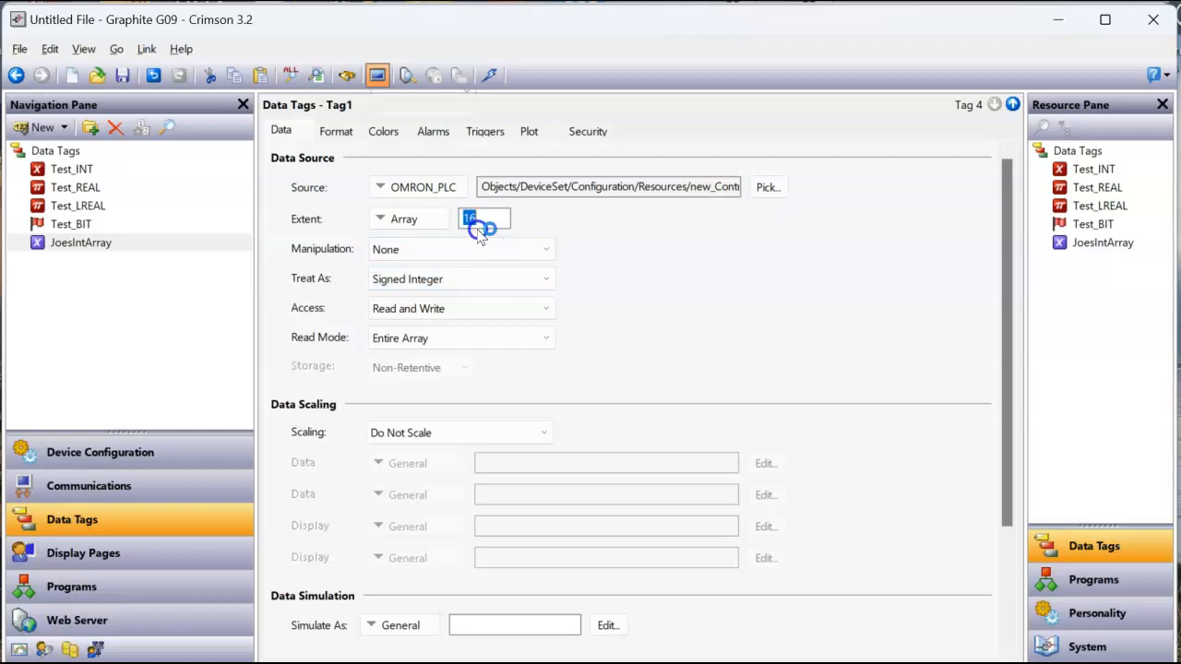
pyautogui.moveTo(646, 660)
pyautogui.click(646, 587)
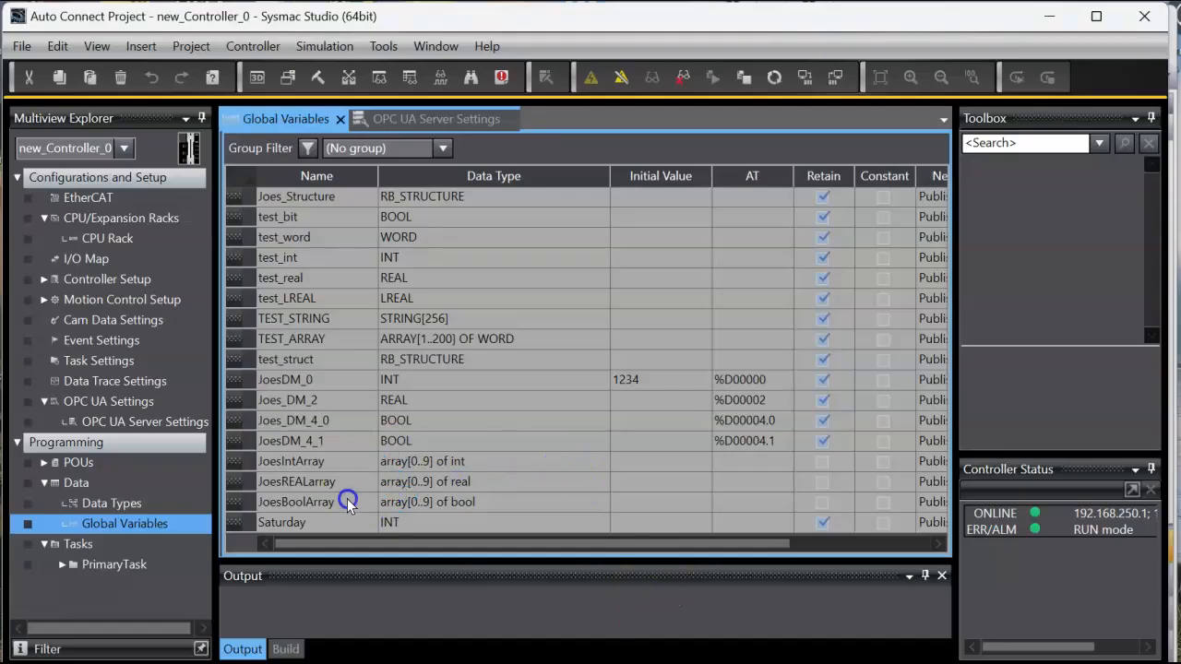
# Check the JoesIntArray entry in the global variables and switch back to Crimson to set the tag's array size to 10
pyautogui.click(288, 463)
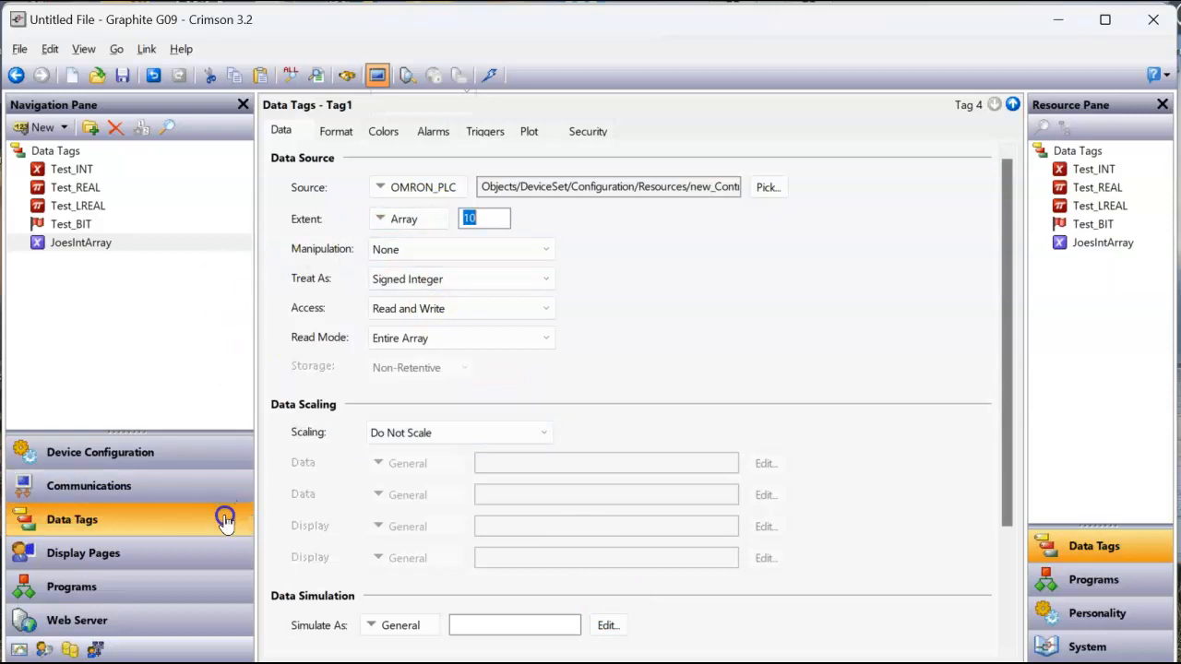
# Delete the Hello World text from display page Page1
pyautogui.click(192, 552)
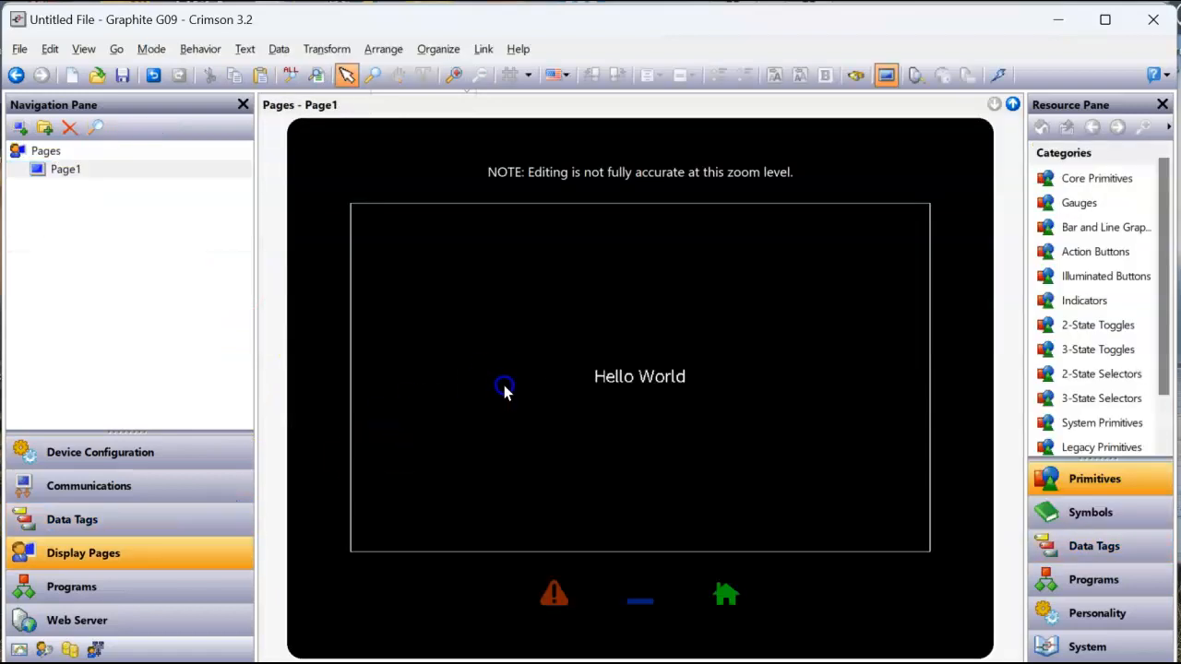
pyautogui.click(607, 380)
pyautogui.press('Delete')
# Set the fill color of Page1 to fixed White in the page properties
pyautogui.rightClick(609, 379)
pyautogui.click(672, 446)
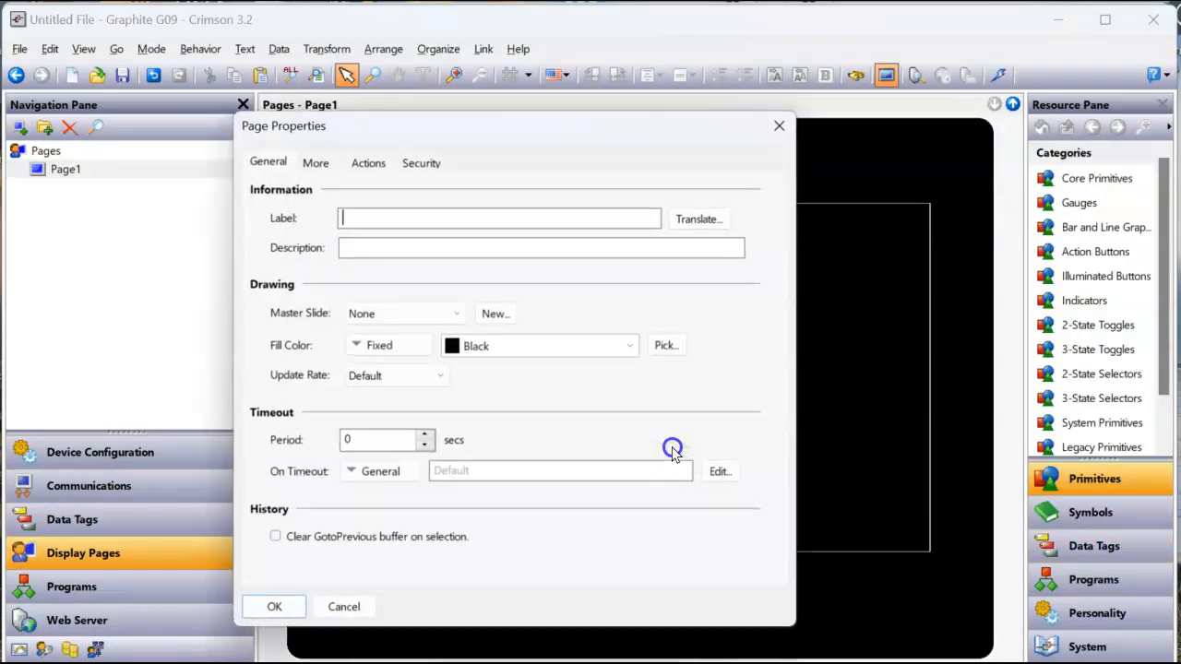
pyautogui.click(530, 343)
pyautogui.click(501, 372)
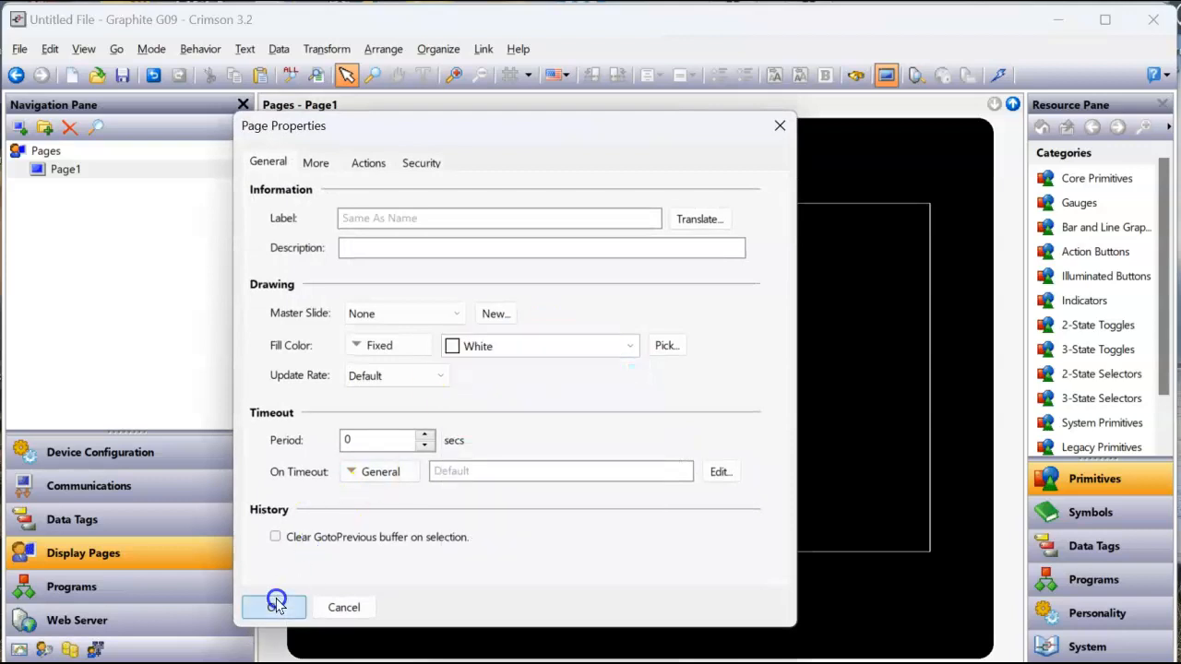
pyautogui.click(274, 607)
# Place the data tags Test_INT, Test_REAL, Test_LREAL and Test_BIT together on the left part of Page1
pyautogui.click(1087, 548)
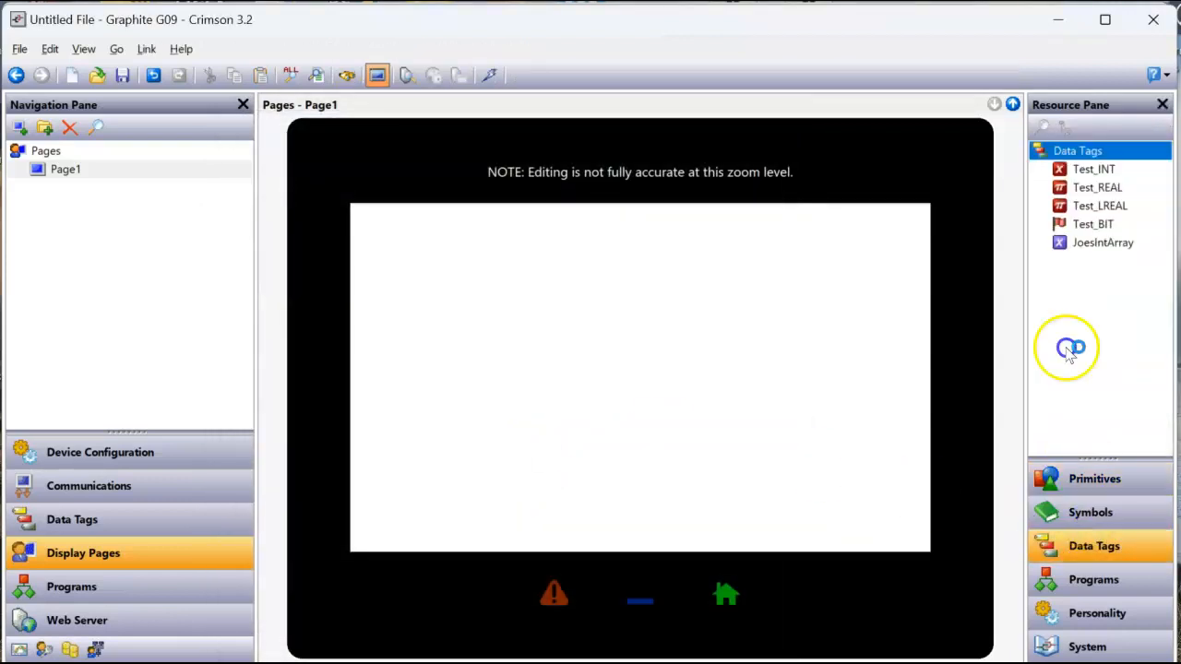
pyautogui.click(1087, 169)
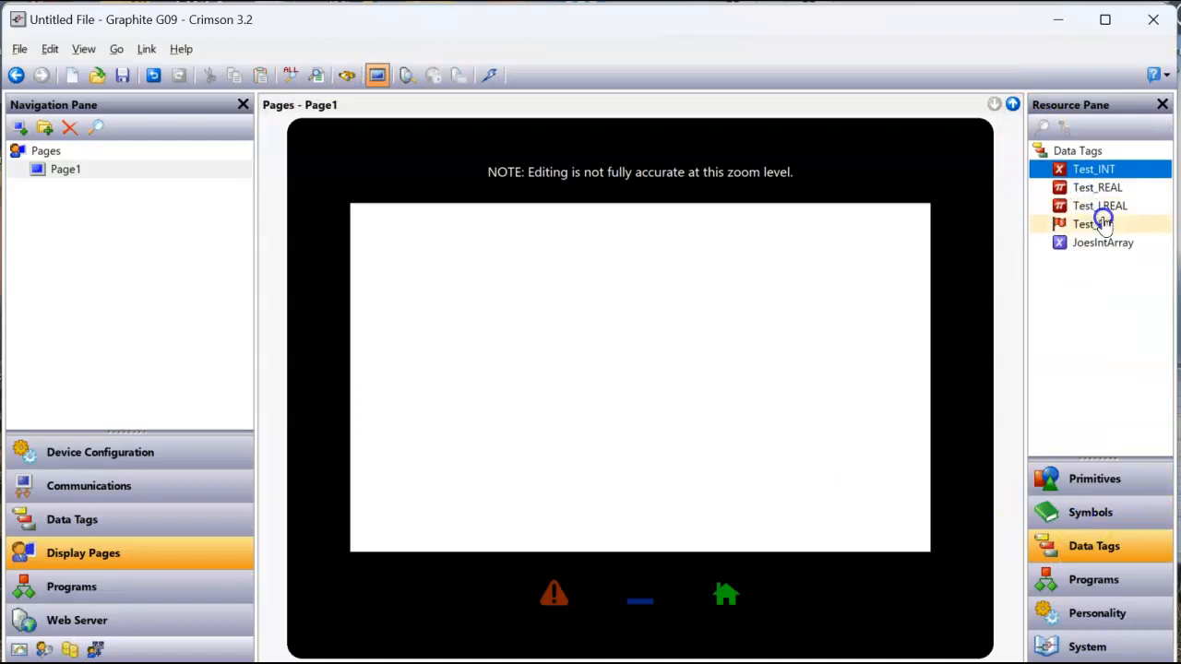
pyautogui.keyDown('shift'); pyautogui.click(1104, 224); pyautogui.keyUp('shift')
pyautogui.moveTo(1107, 205); pyautogui.dragTo(527, 372)
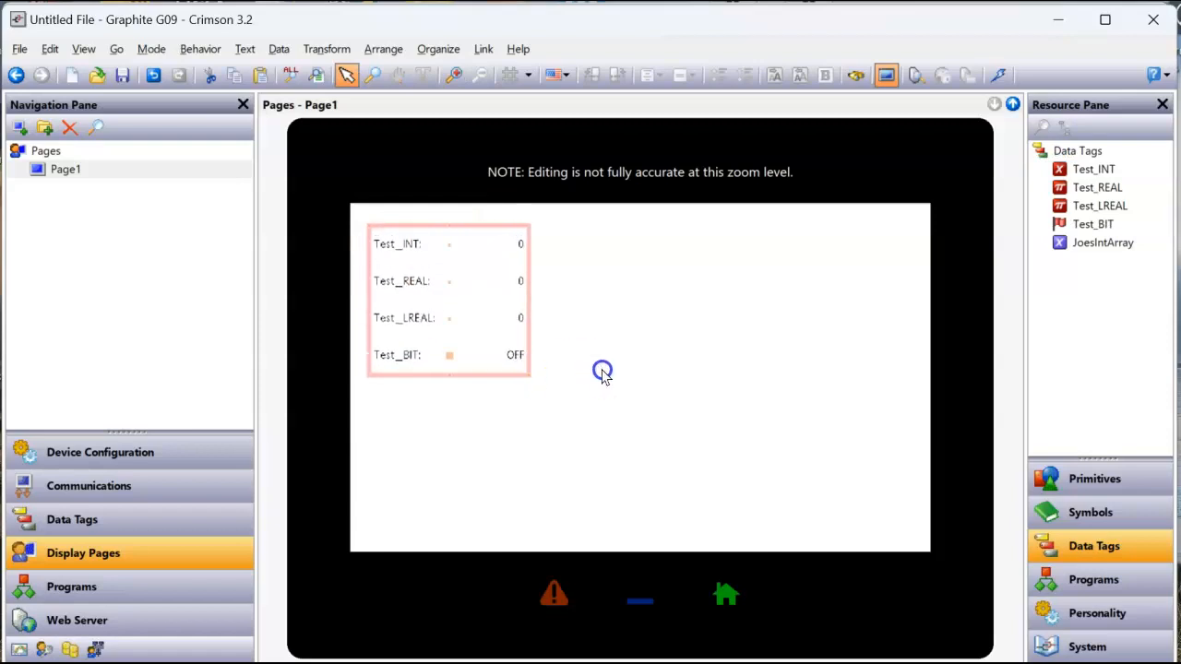
# Expand the JoesIntArray data tag in the resources so its individual array elements are listed
pyautogui.click(1079, 245)
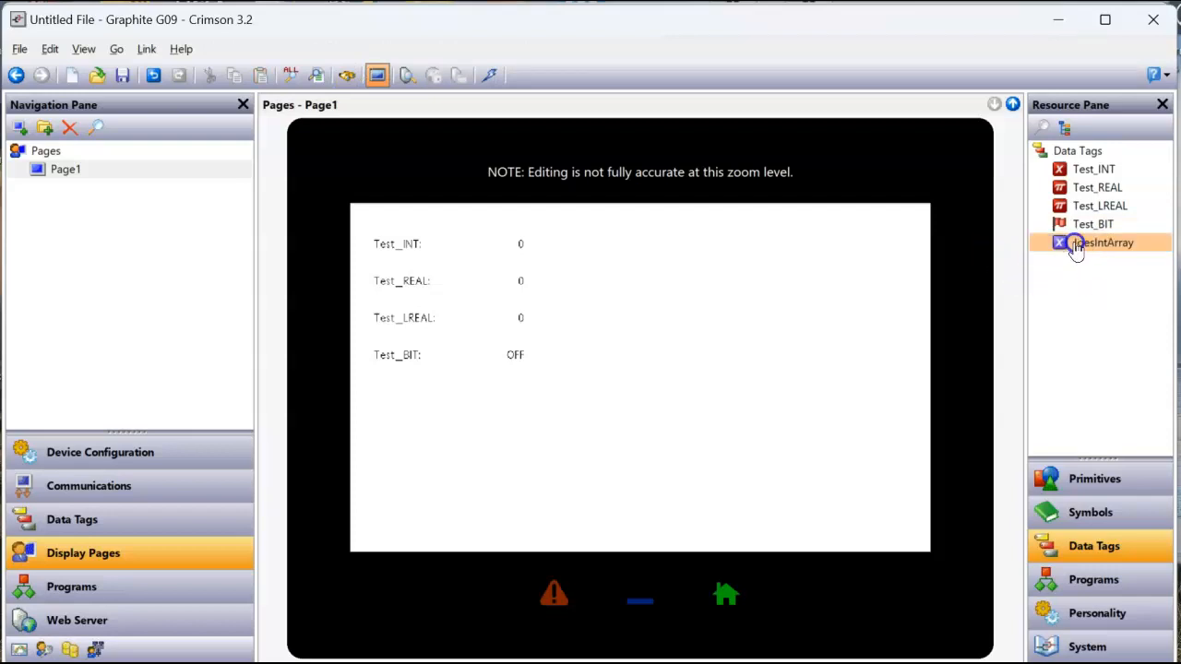
pyautogui.rightClick(1117, 244)
pyautogui.click(1154, 278)
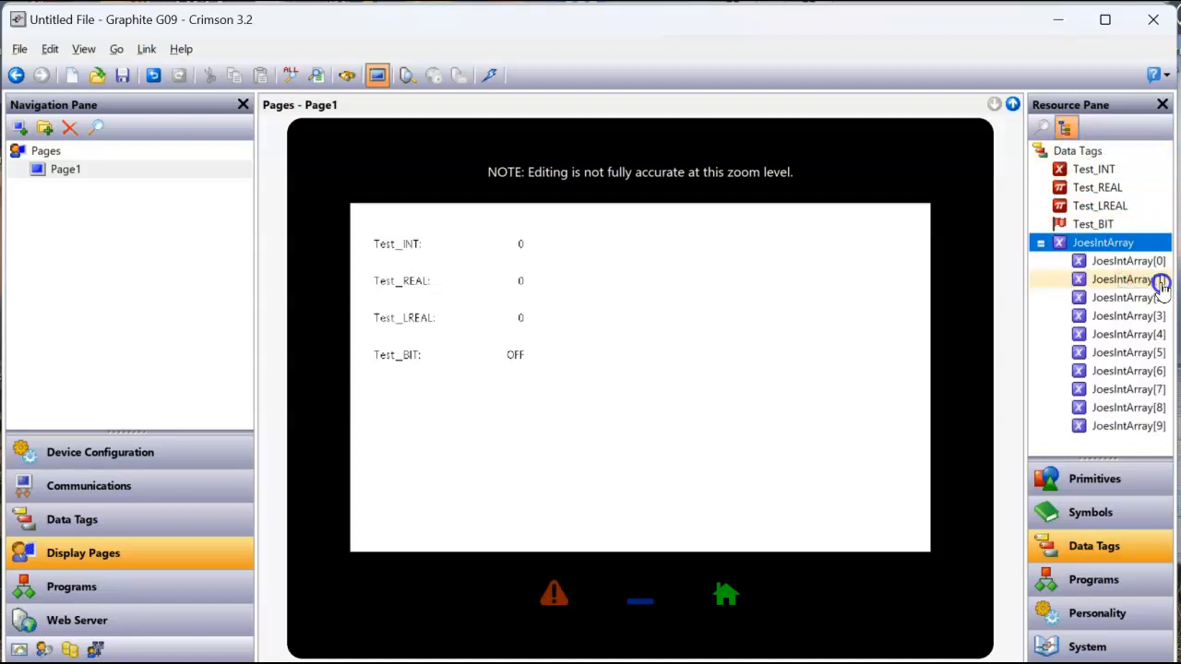
pyautogui.click(1067, 128)
pyautogui.click(1068, 128)
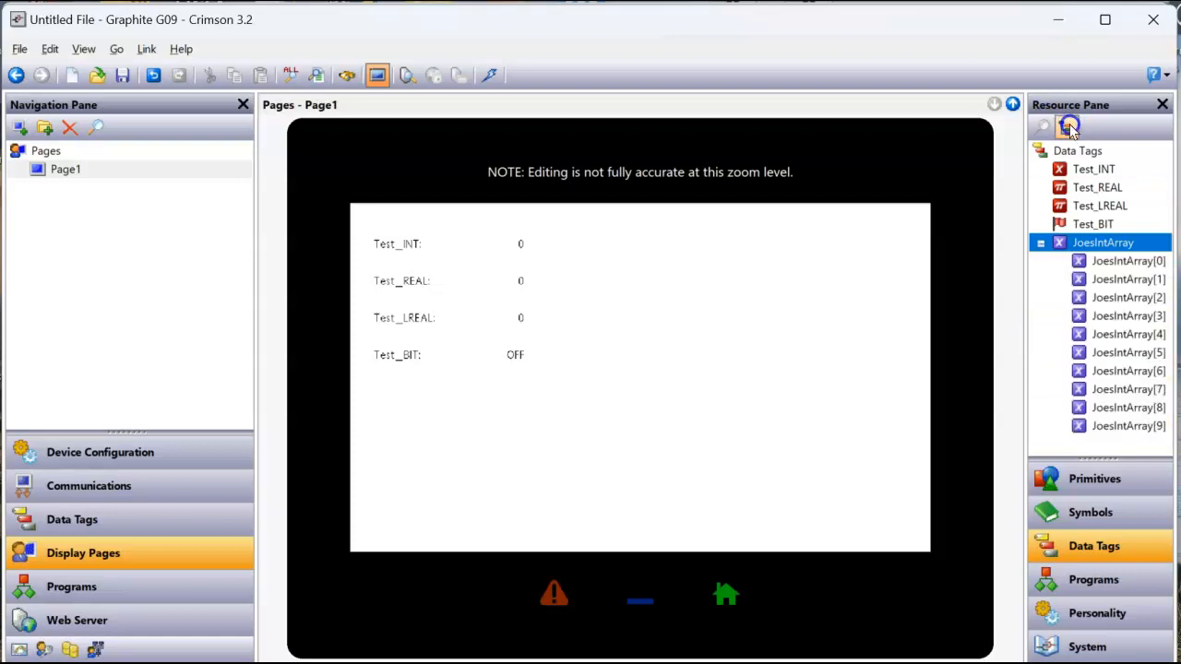
# Place the elements JoesIntArray[0] through JoesIntArray[9] on Page1 as a column beside the single tags
pyautogui.click(1115, 260)
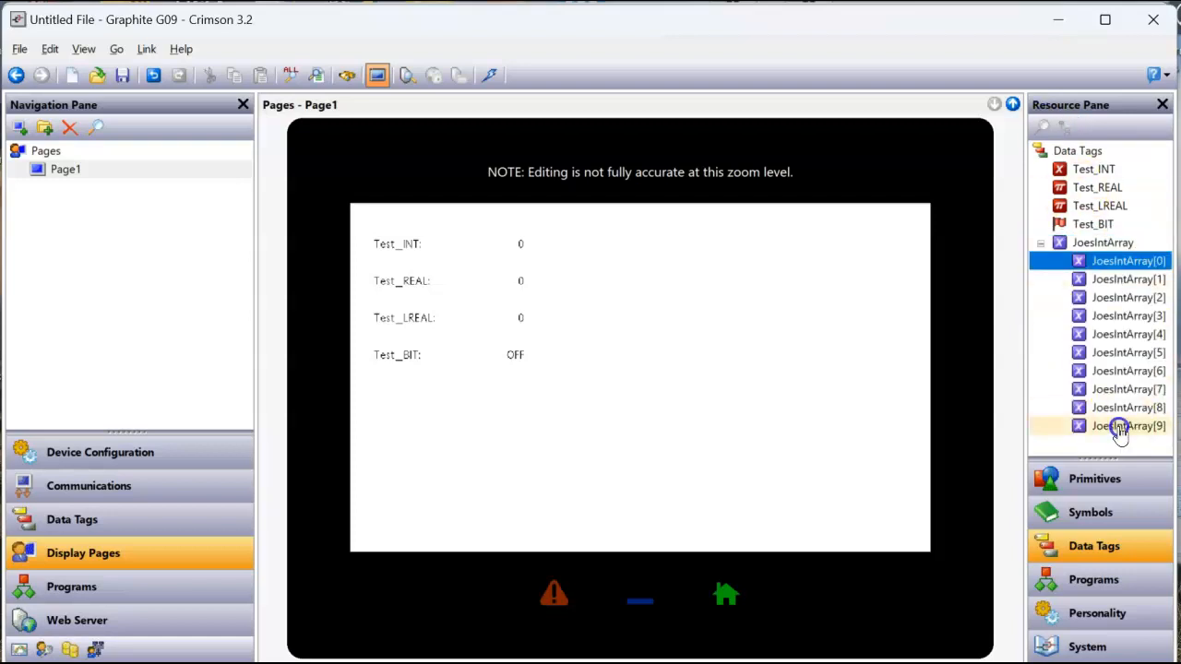
pyautogui.keyDown('shift'); pyautogui.click(1118, 426); pyautogui.keyUp('shift')
pyautogui.moveTo(1128, 389); pyautogui.dragTo(621, 325)
pyautogui.moveTo(648, 365); pyautogui.dragTo(711, 436)
pyautogui.click(758, 441)
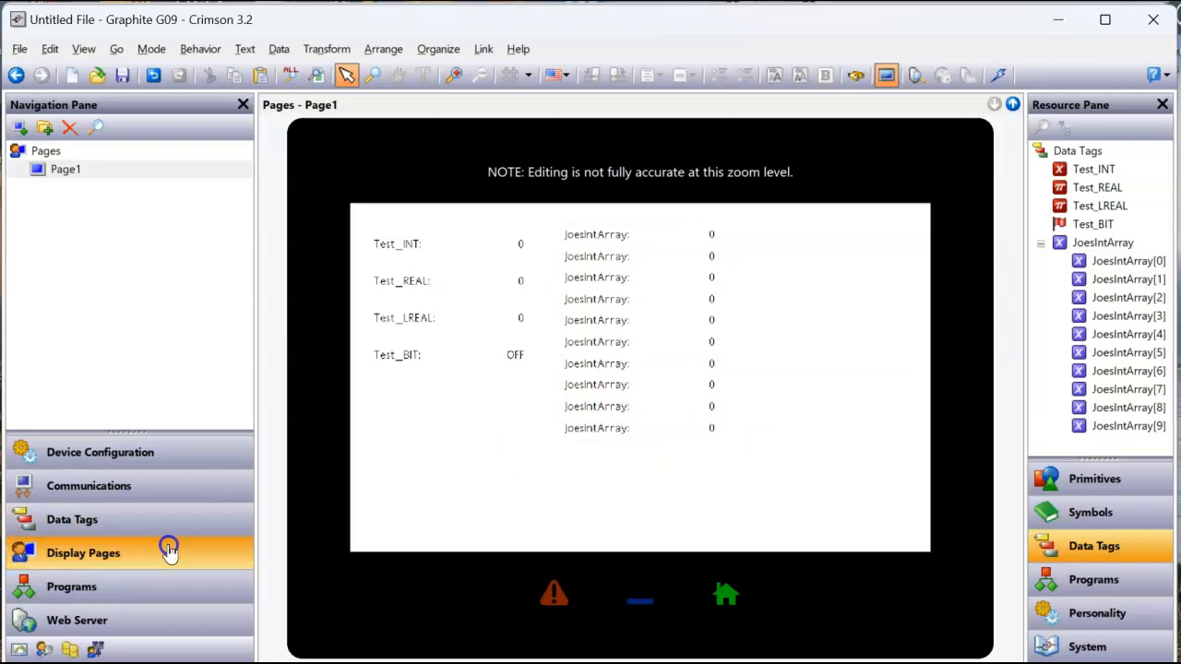
# Set the web server's transport protocol to TCP-HTTP
pyautogui.click(134, 617)
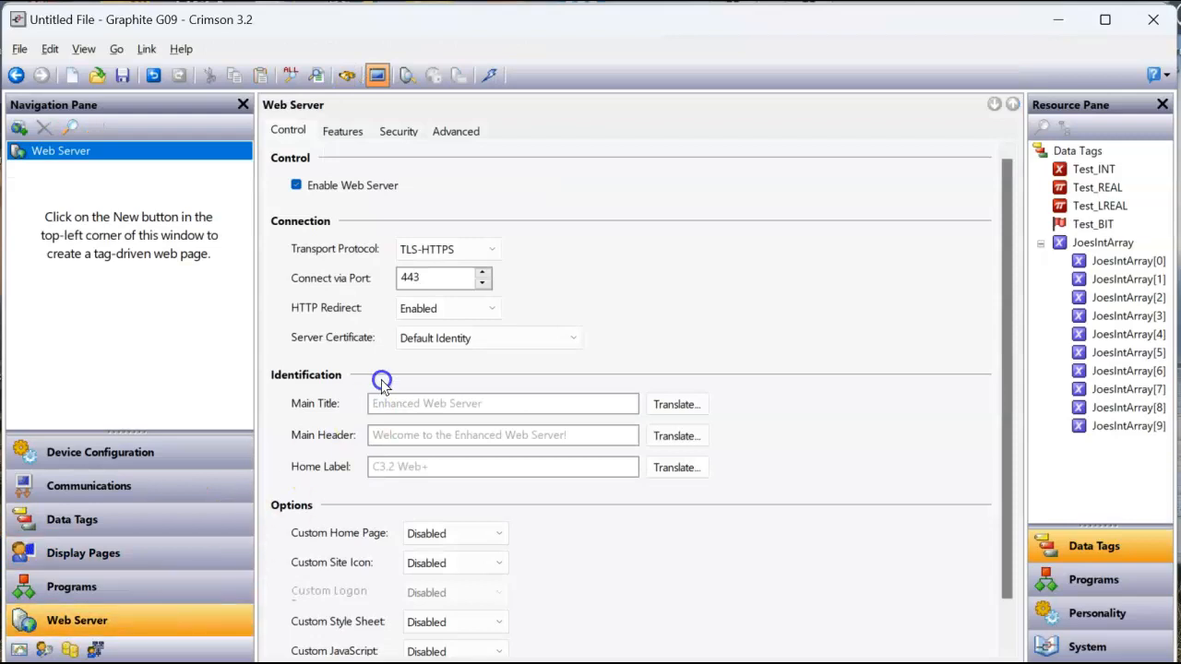
pyautogui.click(469, 258)
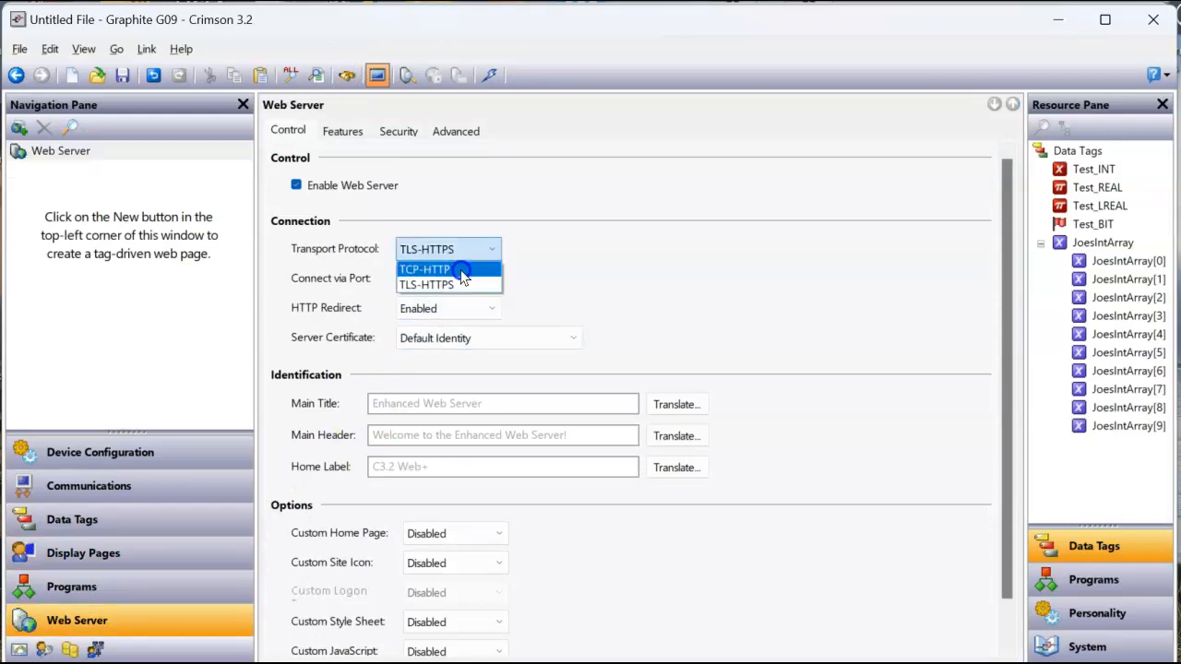
pyautogui.click(452, 269)
# Enable the web server's remote control and set its remote view display mode to Bare Display Scaled
pyautogui.click(342, 132)
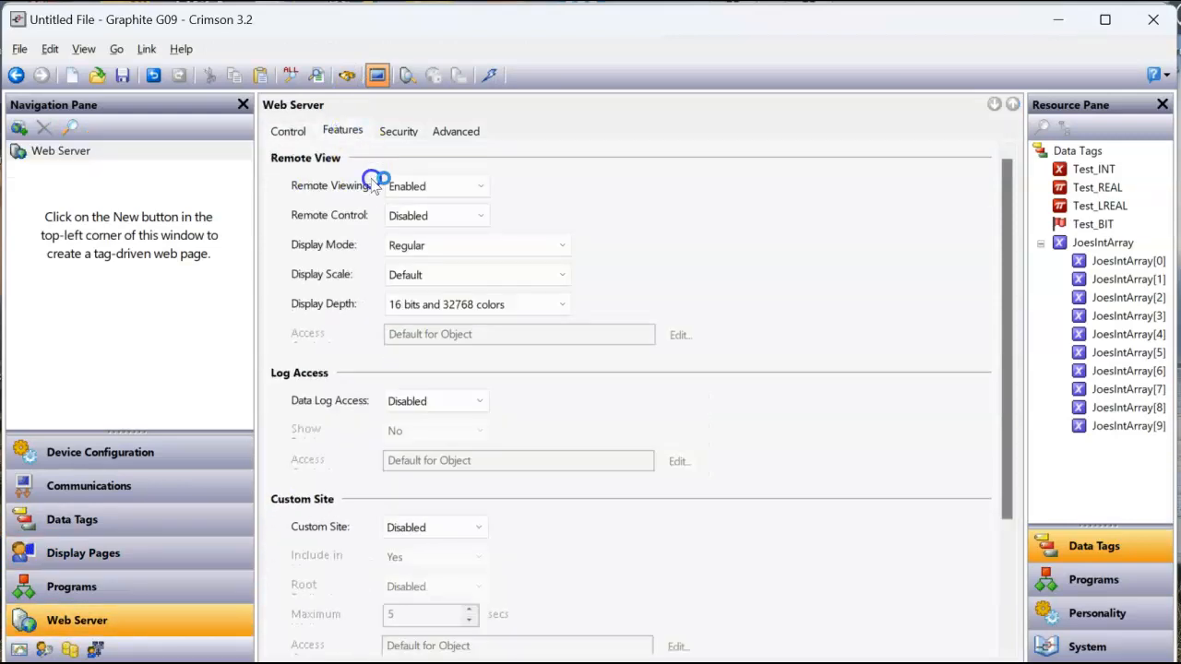
pyautogui.click(427, 216)
pyautogui.click(432, 249)
pyautogui.click(434, 247)
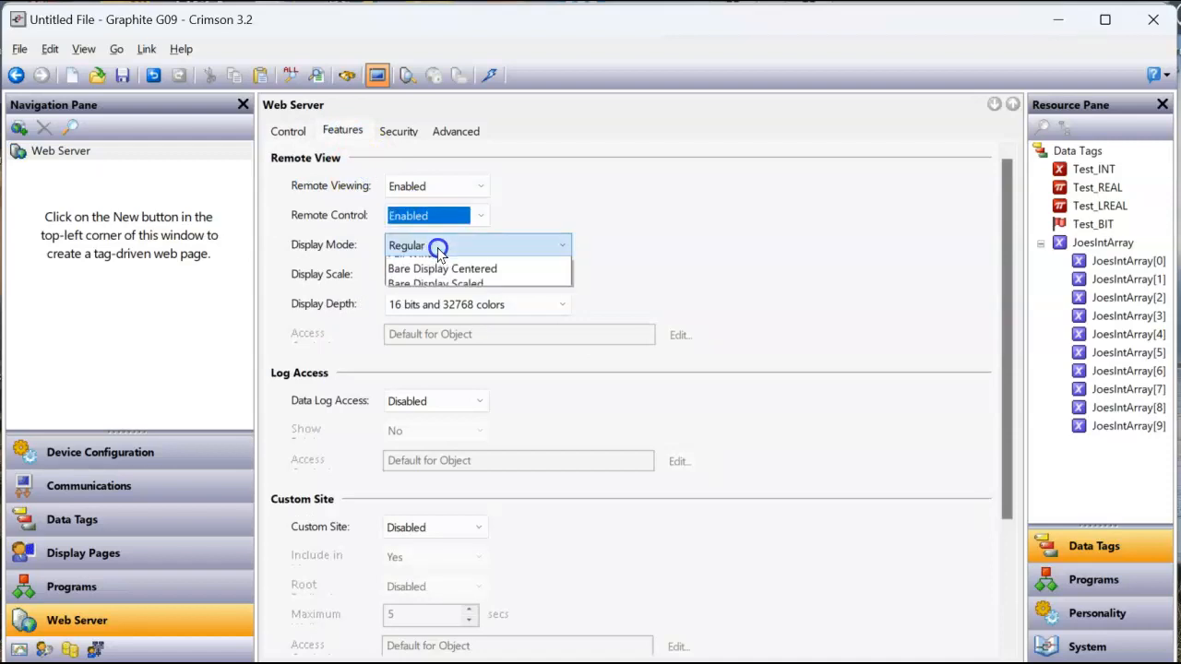
pyautogui.click(436, 312)
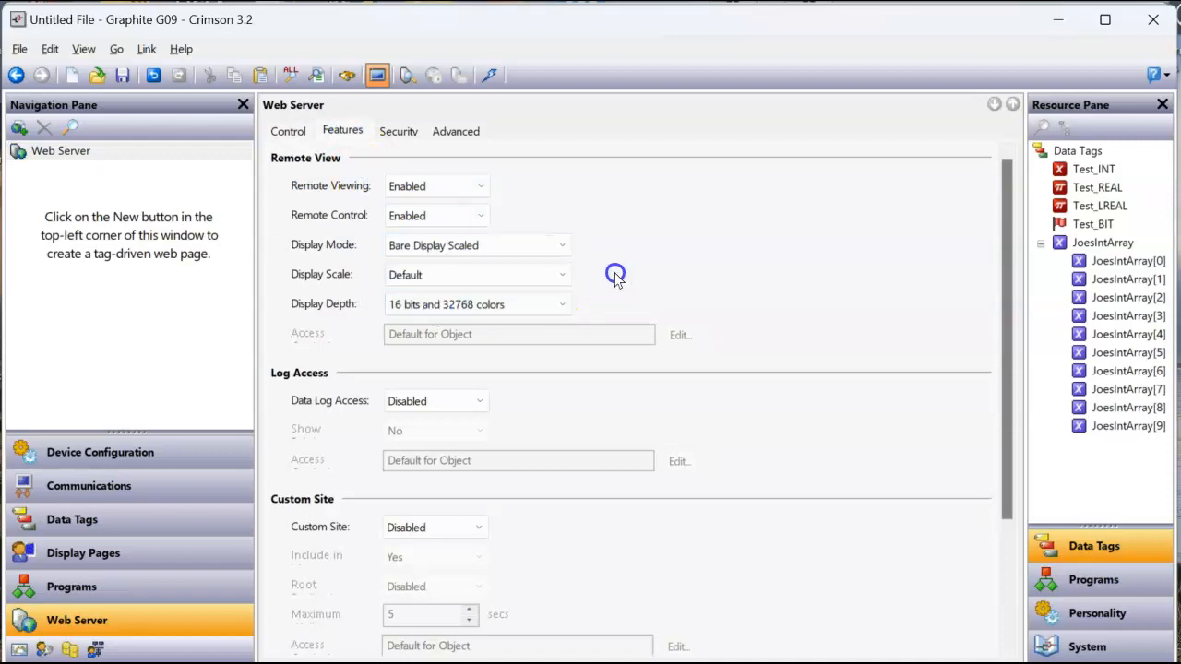
pyautogui.click(159, 461)
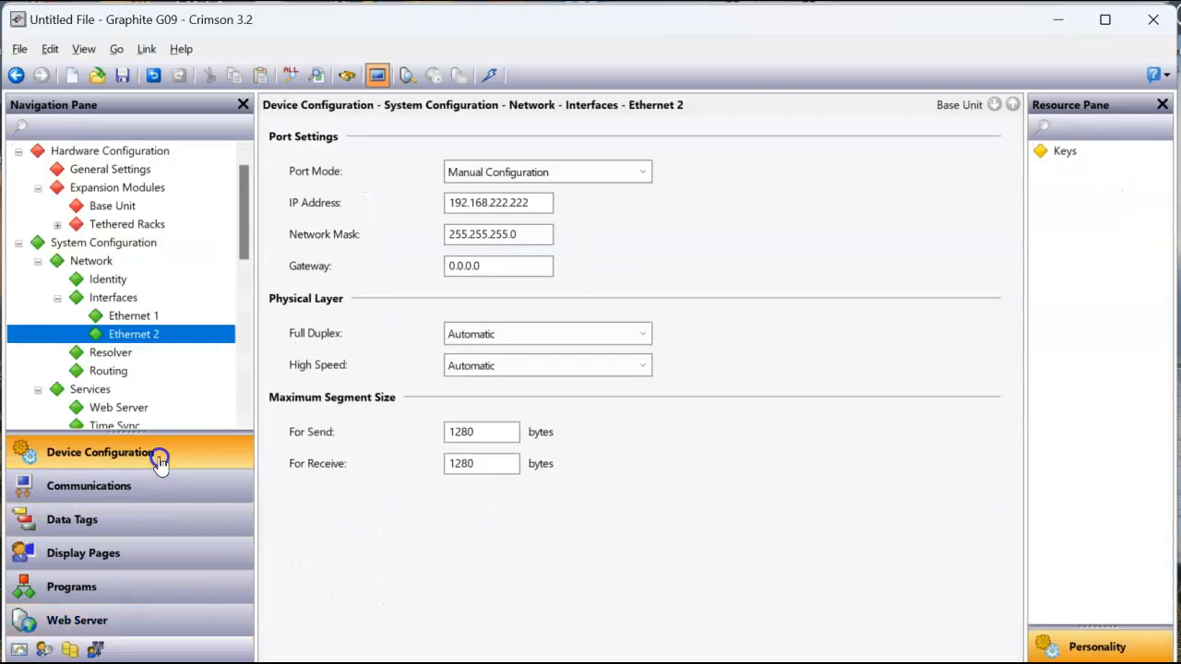
pyautogui.click(166, 546)
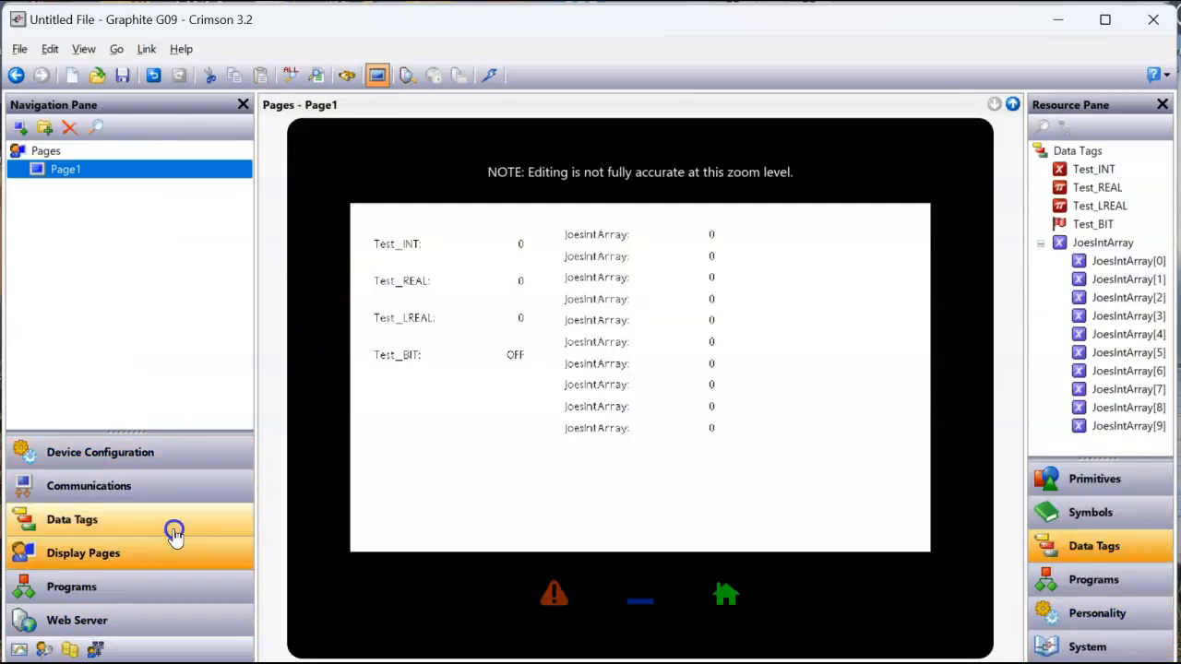
pyautogui.click(173, 523)
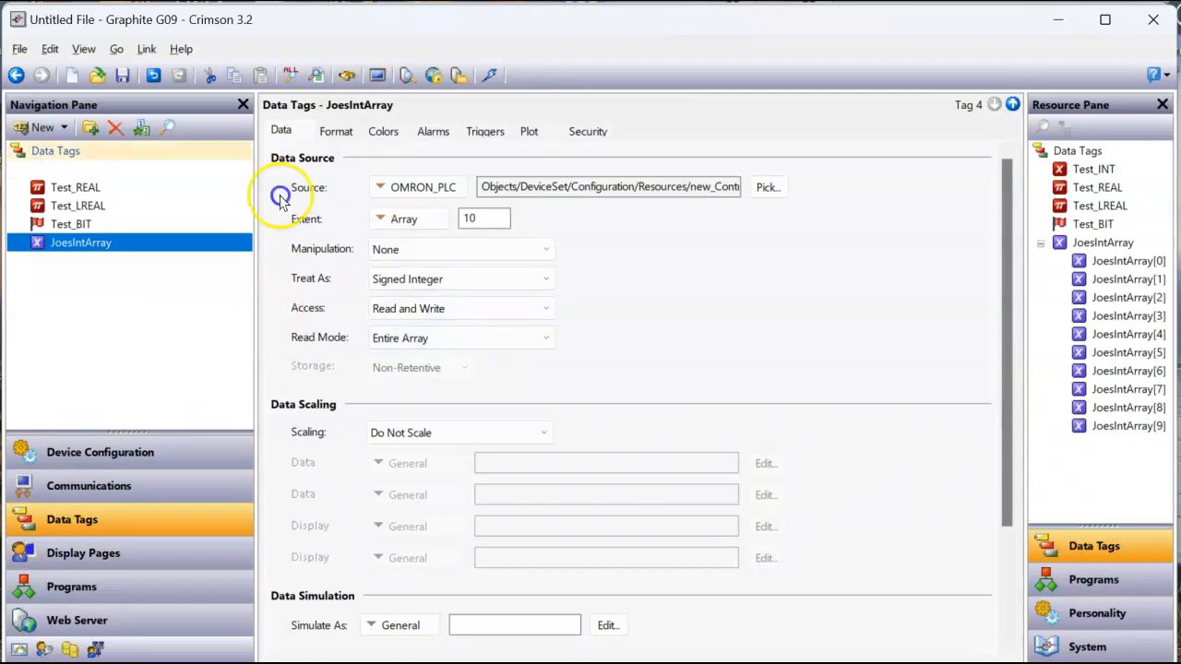
# In the link options, find the G09 device at 192.168.250.20 for TCP/IP, but choose USB as the communications port
pyautogui.click(145, 50)
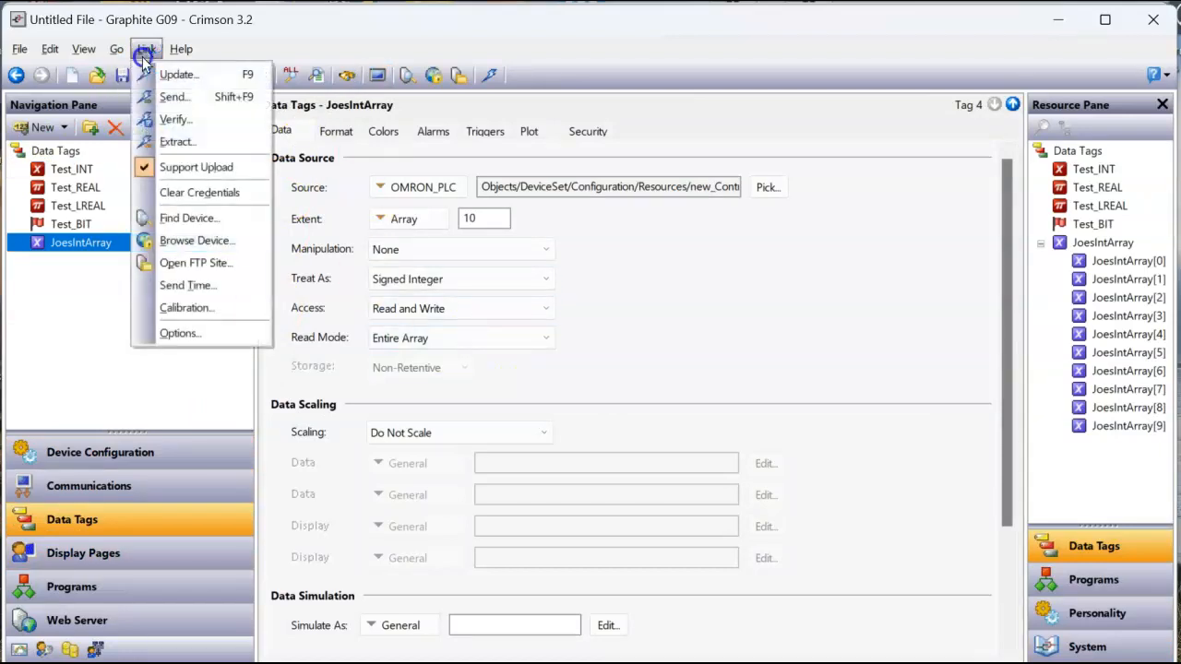
pyautogui.click(179, 333)
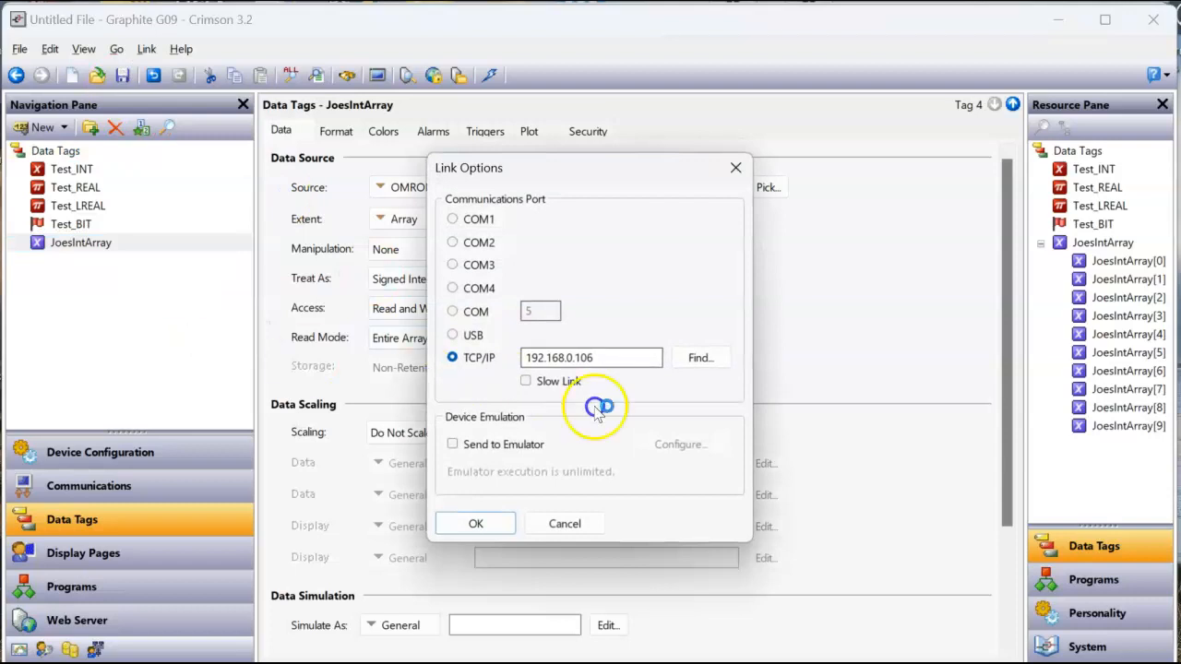
pyautogui.click(692, 358)
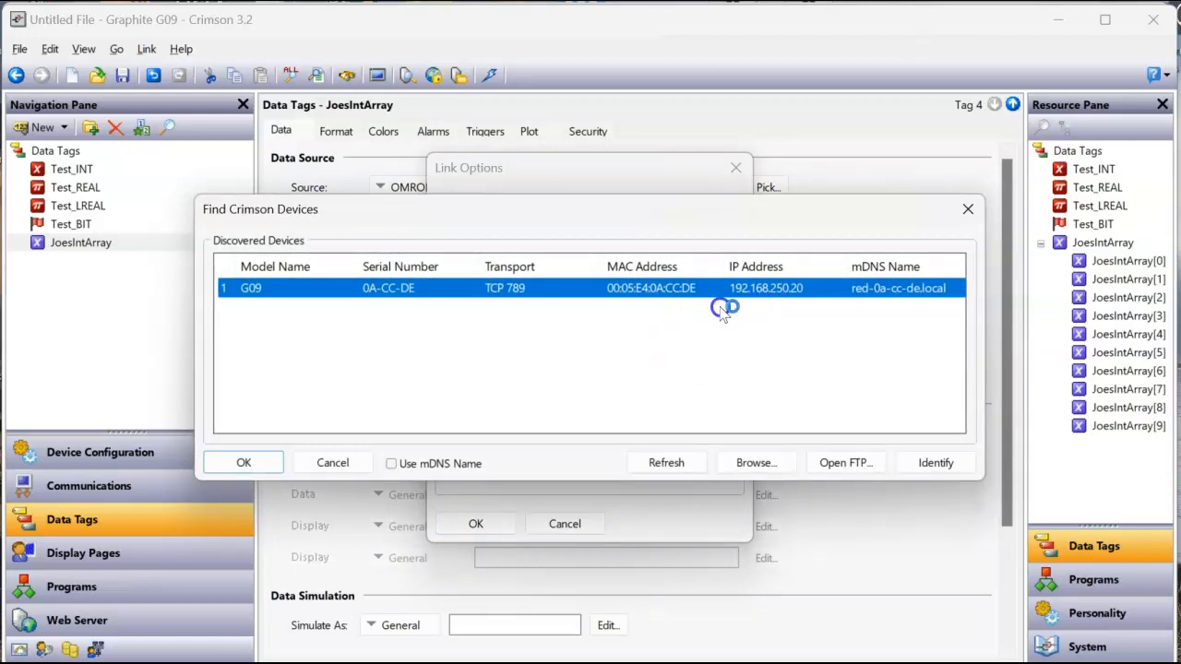
pyautogui.click(266, 459)
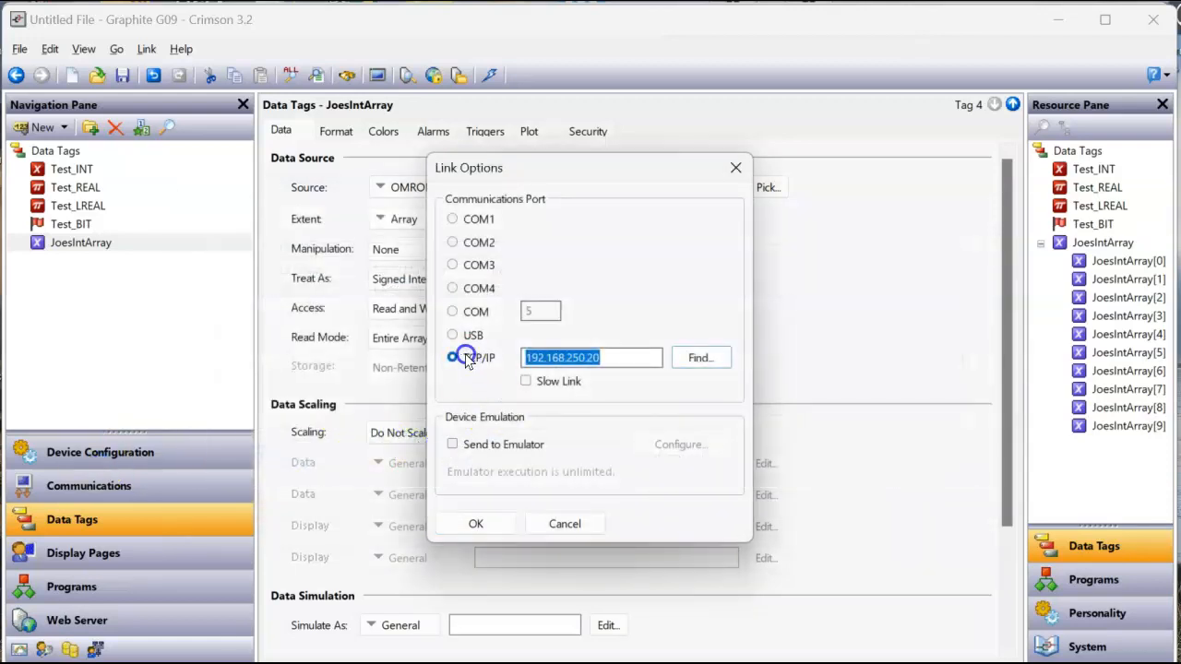
pyautogui.click(456, 336)
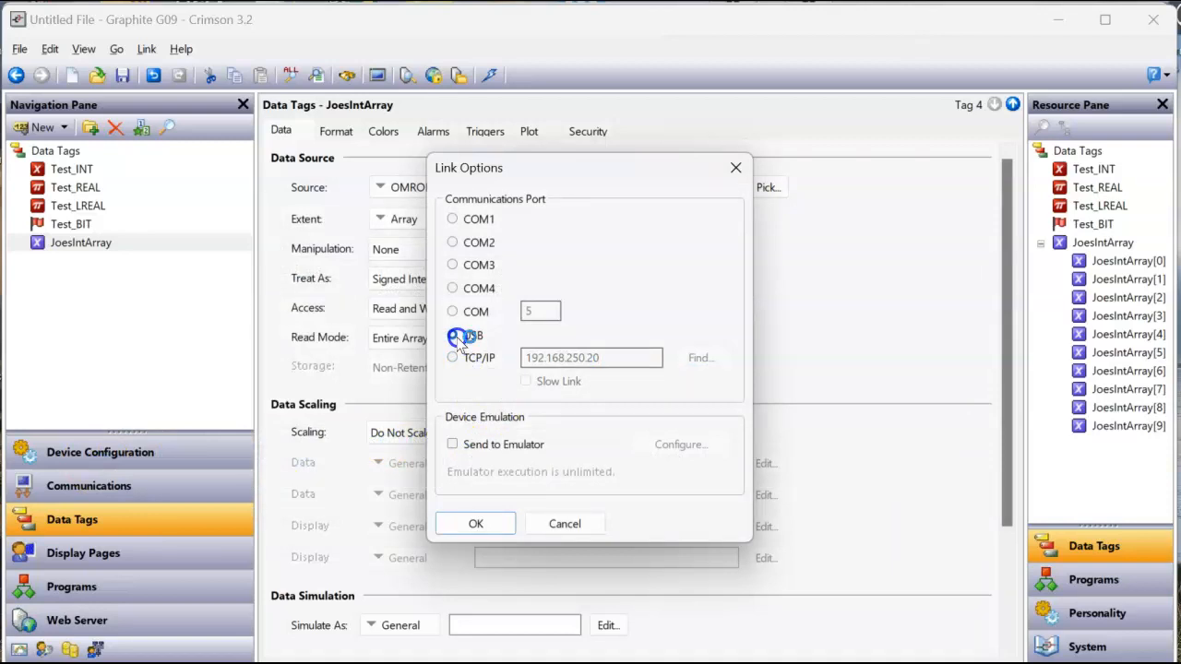
pyautogui.click(487, 526)
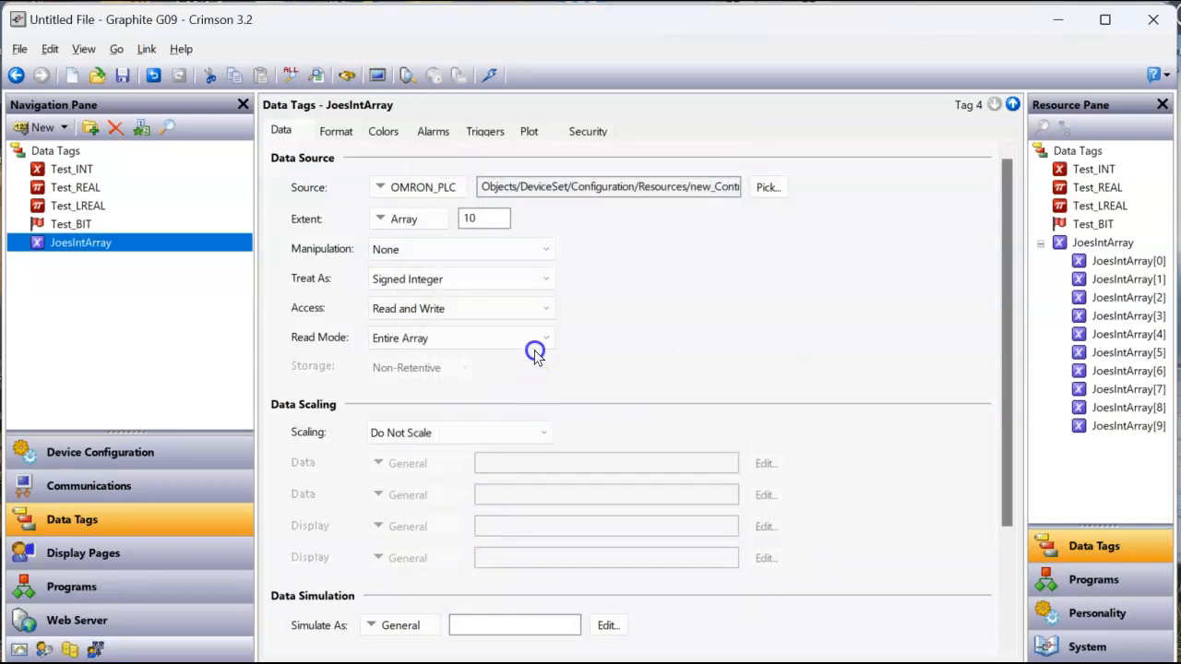
# Download the database to the G09 via USB, repeating the download once and confirming its prompt
pyautogui.click(491, 75)
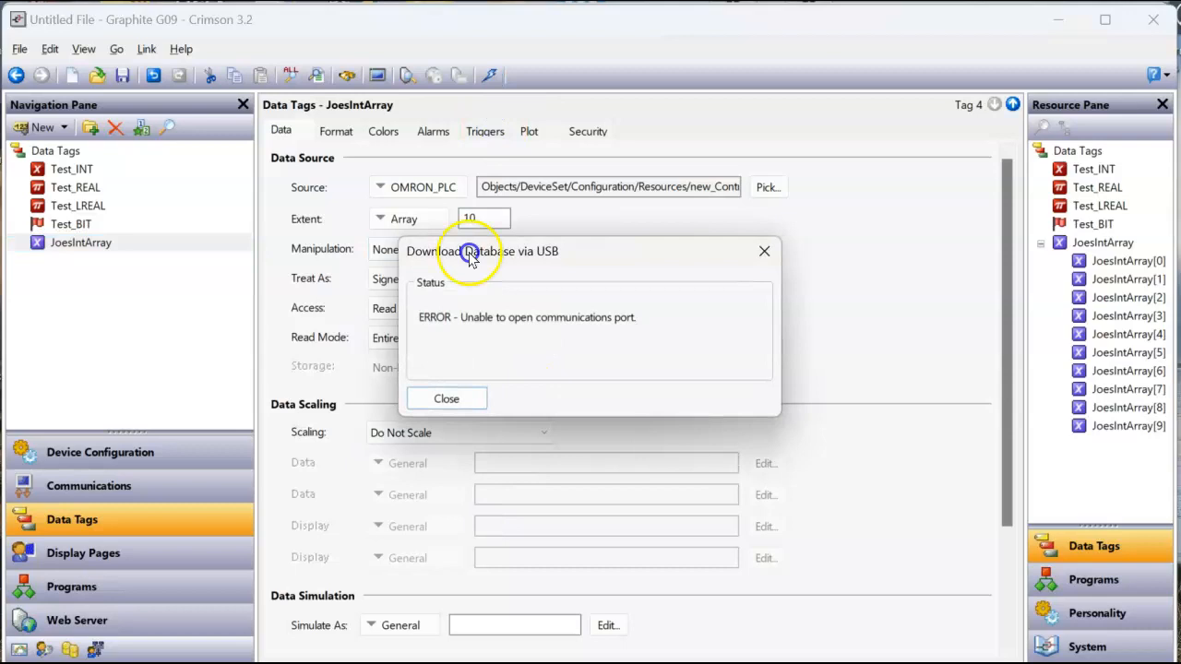
pyautogui.click(443, 397)
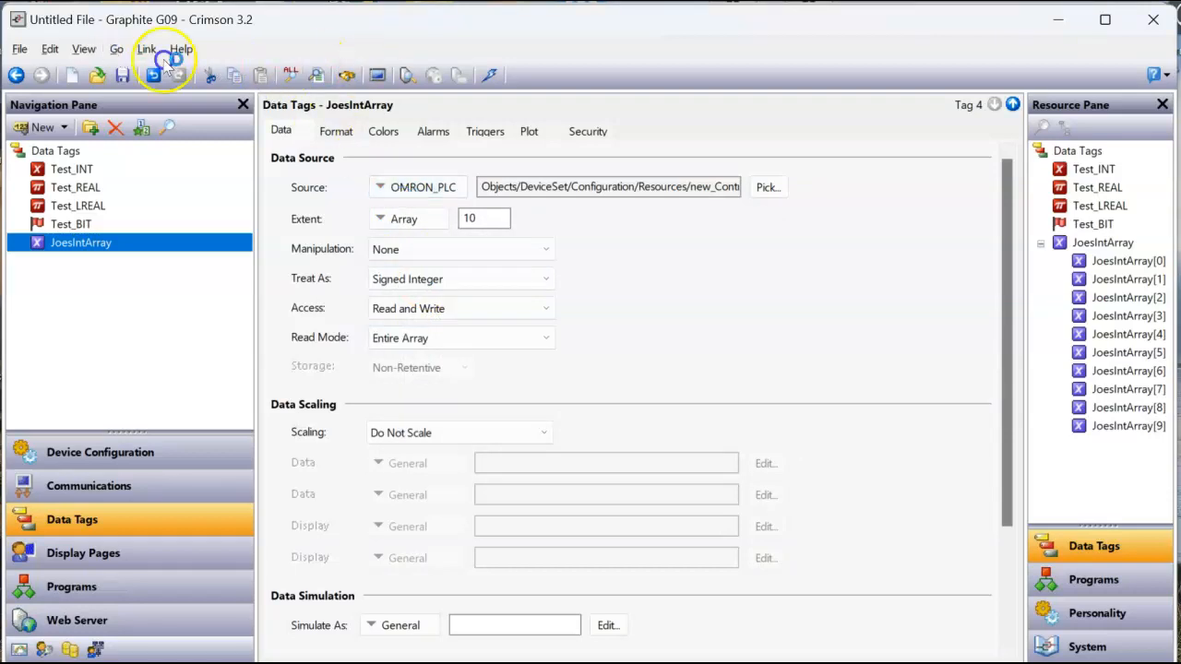
pyautogui.click(485, 77)
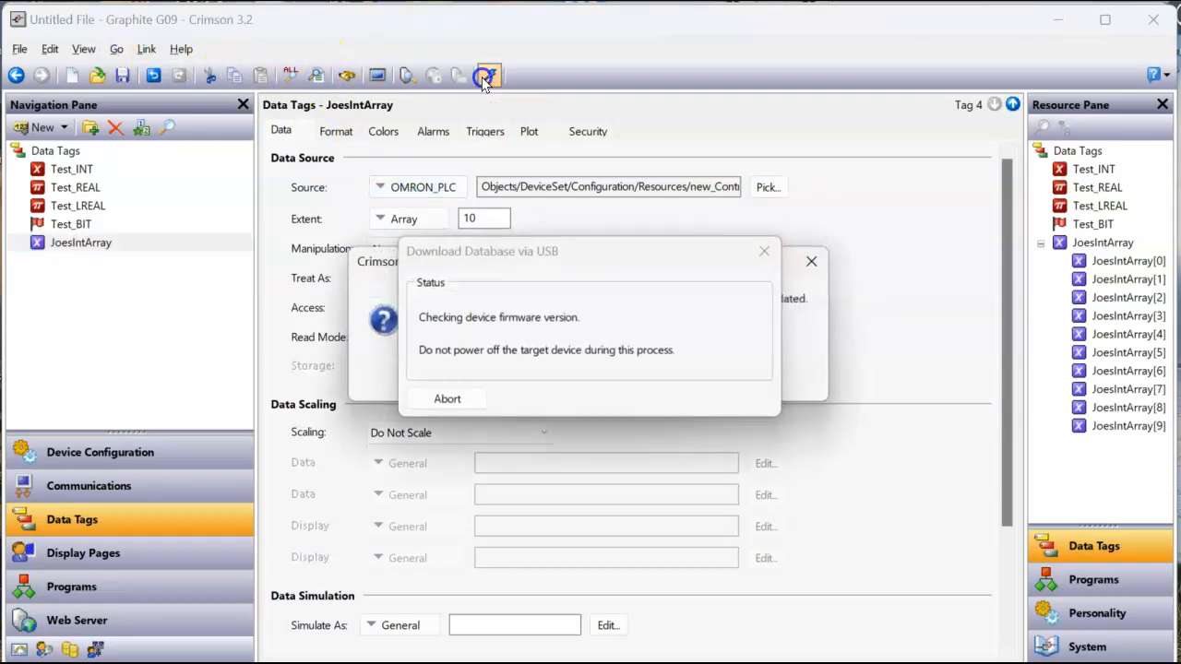
pyautogui.click(496, 378)
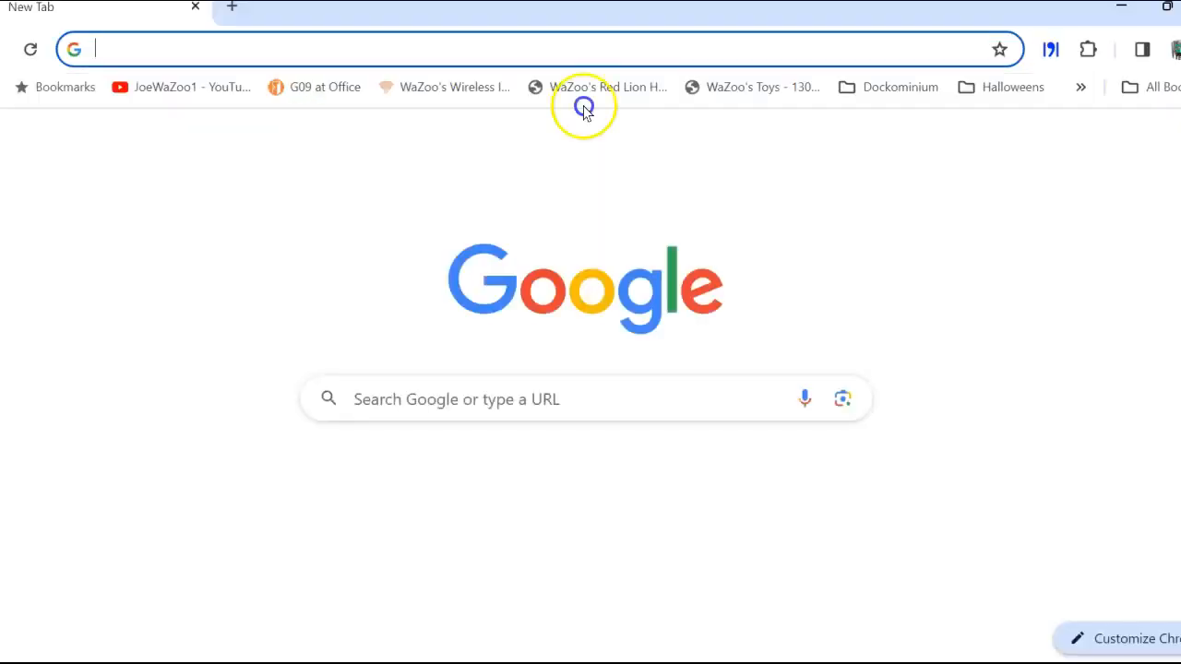
# Switch to Chrome, open the device's web server at 192.168.250.20 and maximize the browser window
pyautogui.click(1158, 16)
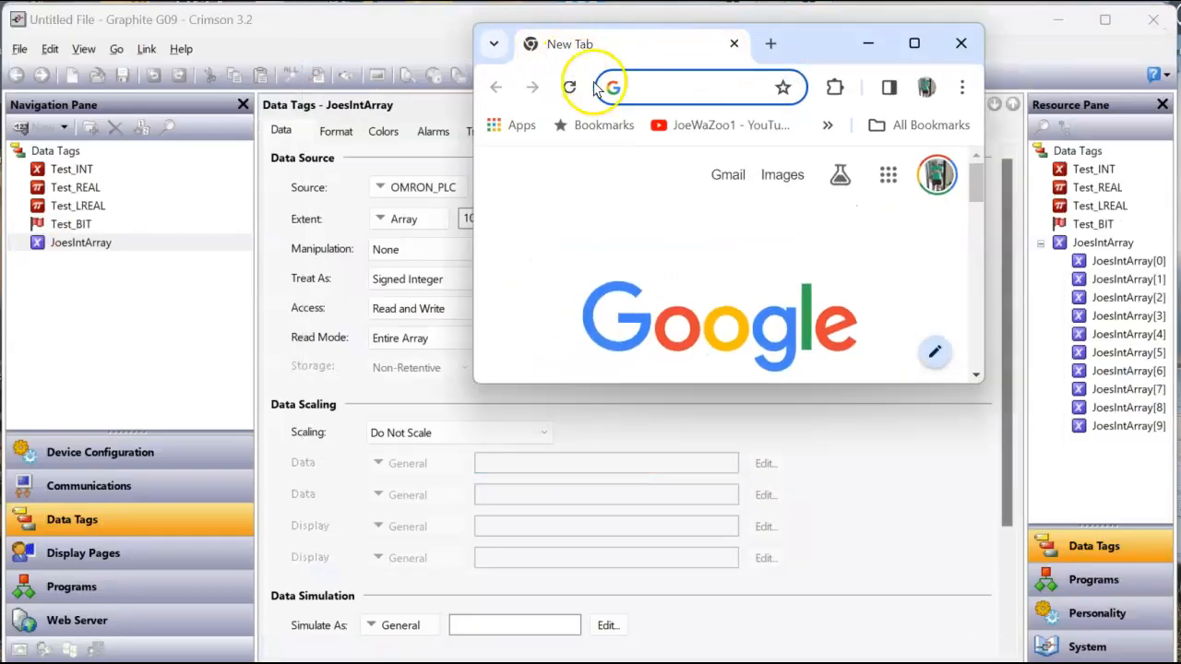
pyautogui.write('12')
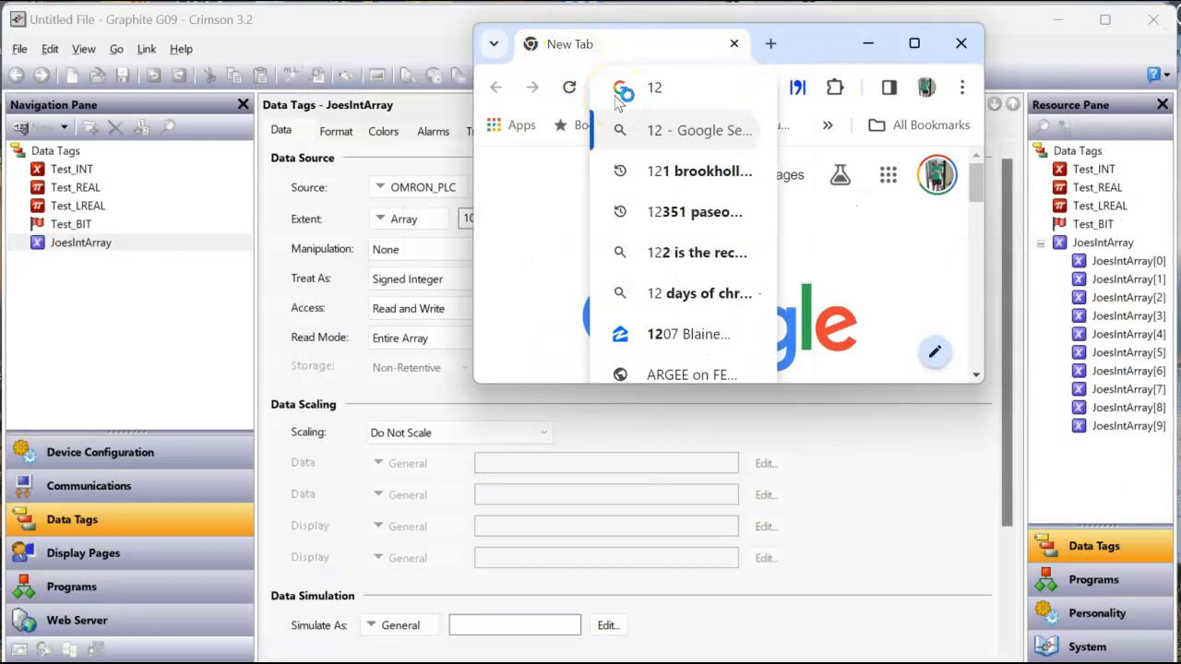
pyautogui.press('BackSpace')
pyautogui.write('92.168.')
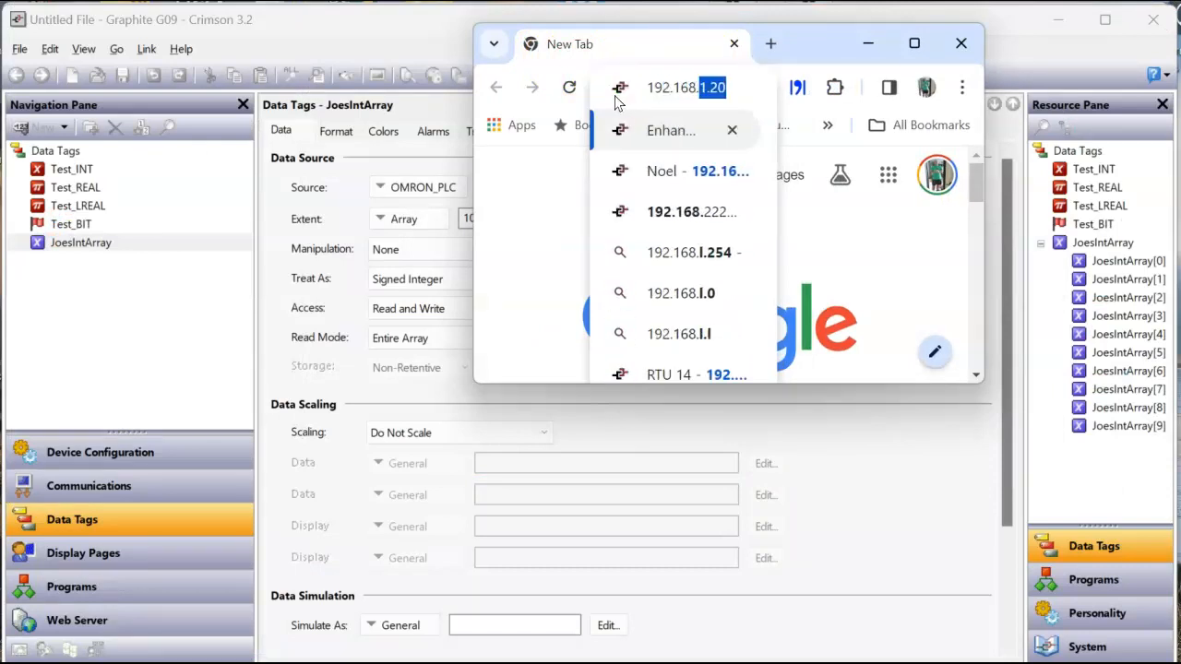
pyautogui.write('250.')
pyautogui.press('Return')
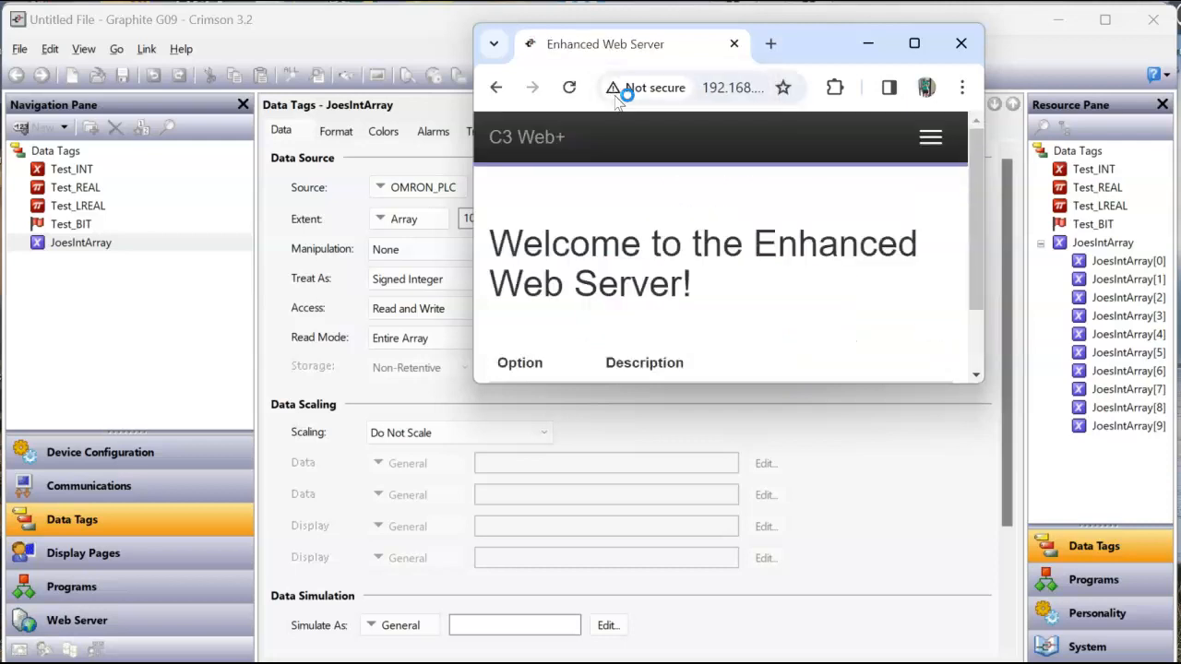
pyautogui.click(919, 54)
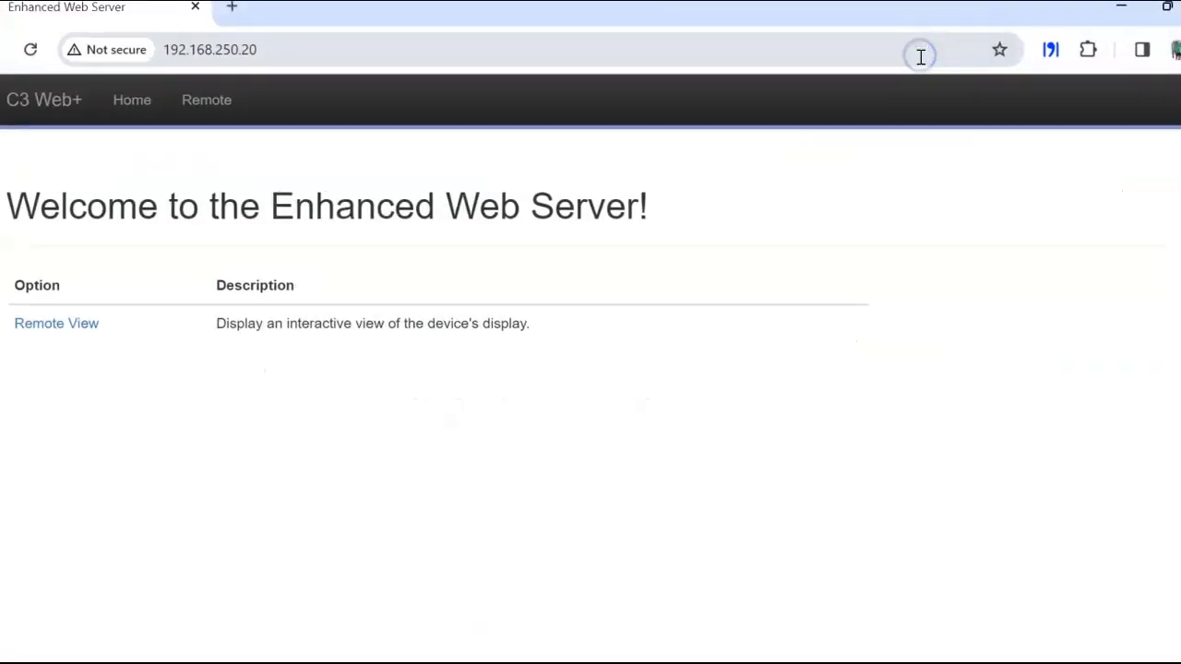
# Restore the browser to a smaller window and open the device's Remote View to check the live tag values
pyautogui.click(1159, 15)
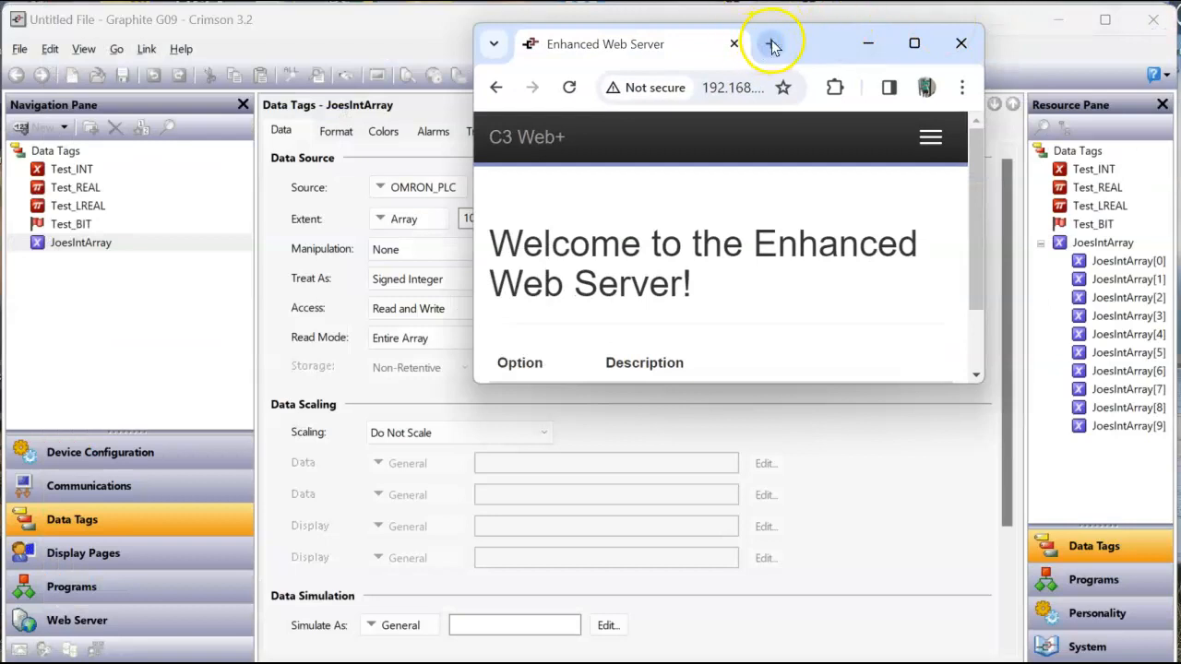
pyautogui.moveTo(827, 46); pyautogui.dragTo(359, 33)
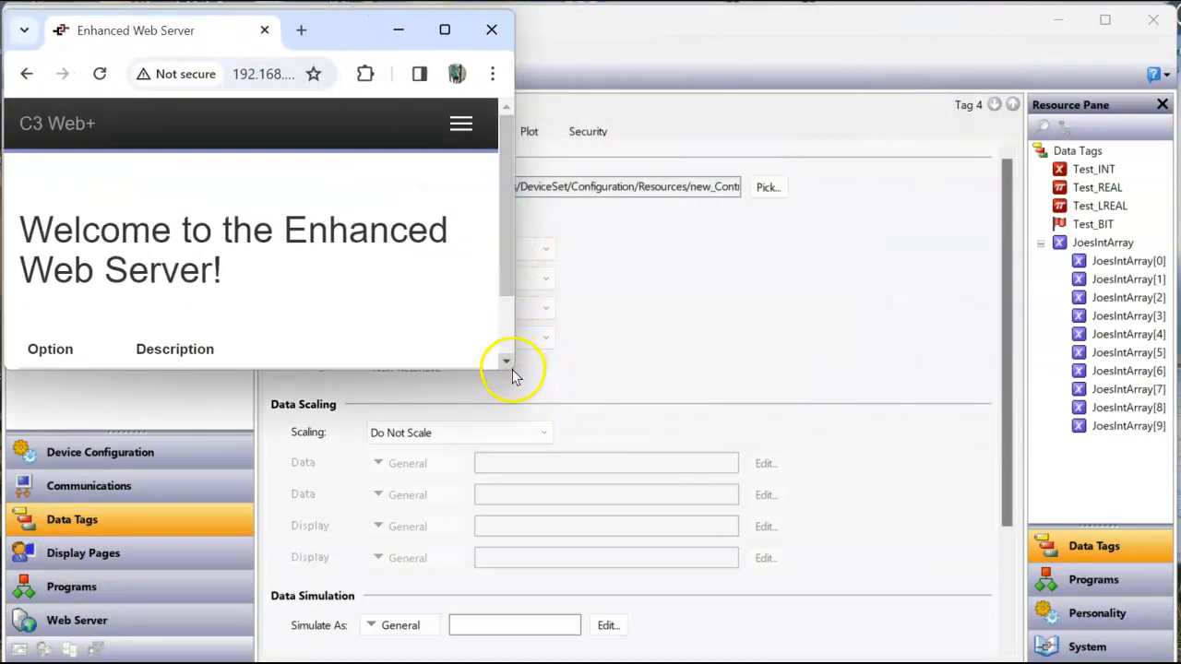
pyautogui.moveTo(512, 369); pyautogui.dragTo(836, 595)
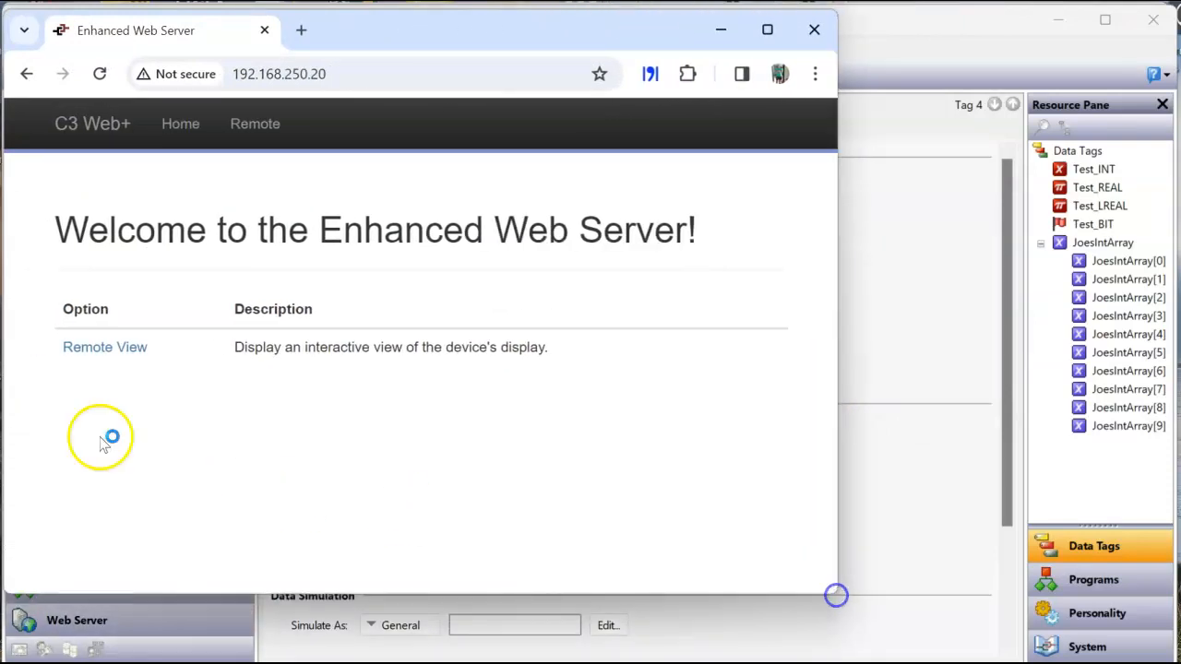
pyautogui.click(92, 347)
pyautogui.moveTo(378, 37); pyautogui.dragTo(479, 76)
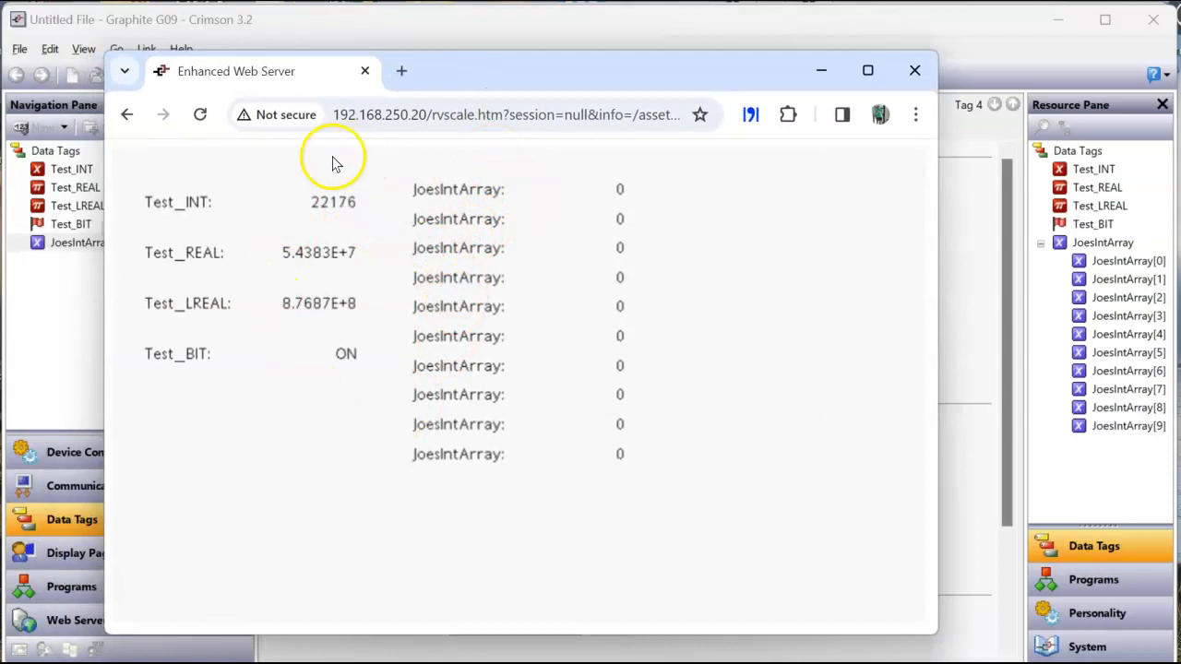
pyautogui.click(298, 313)
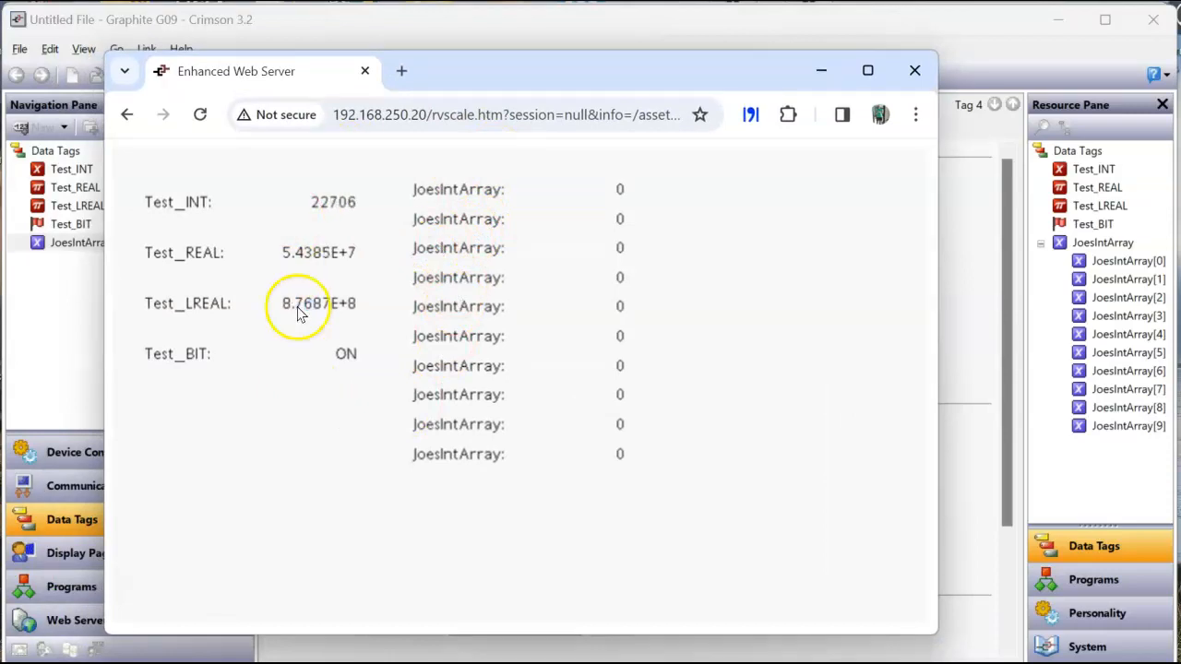
pyautogui.click(363, 364)
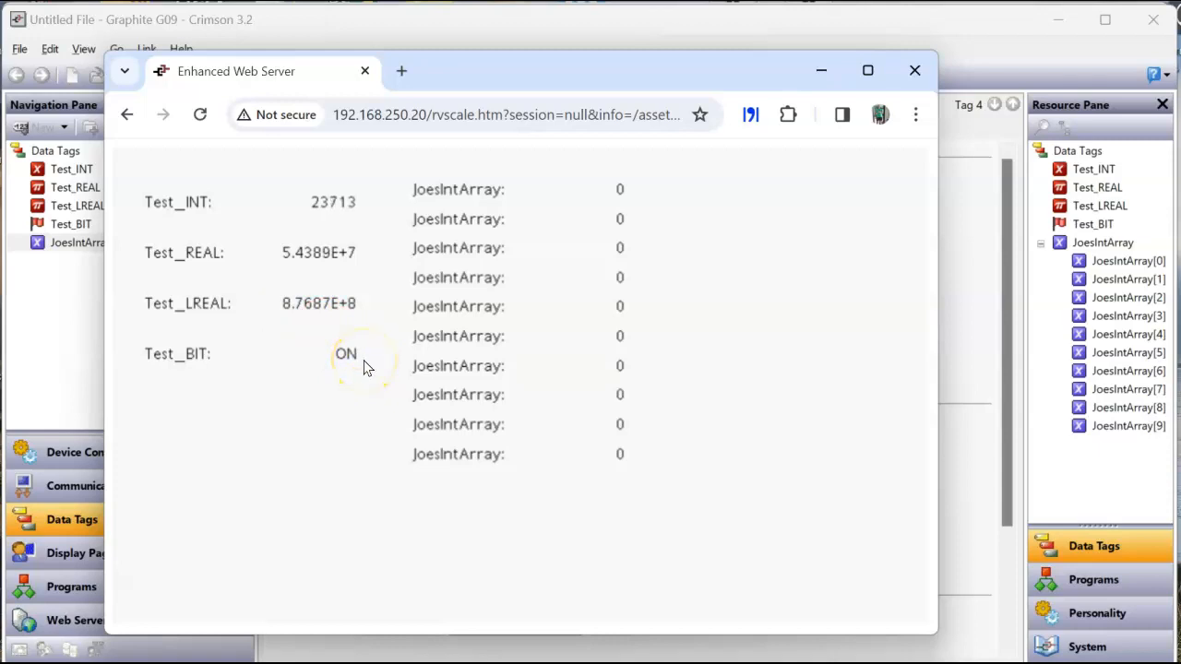
pyautogui.click(317, 279)
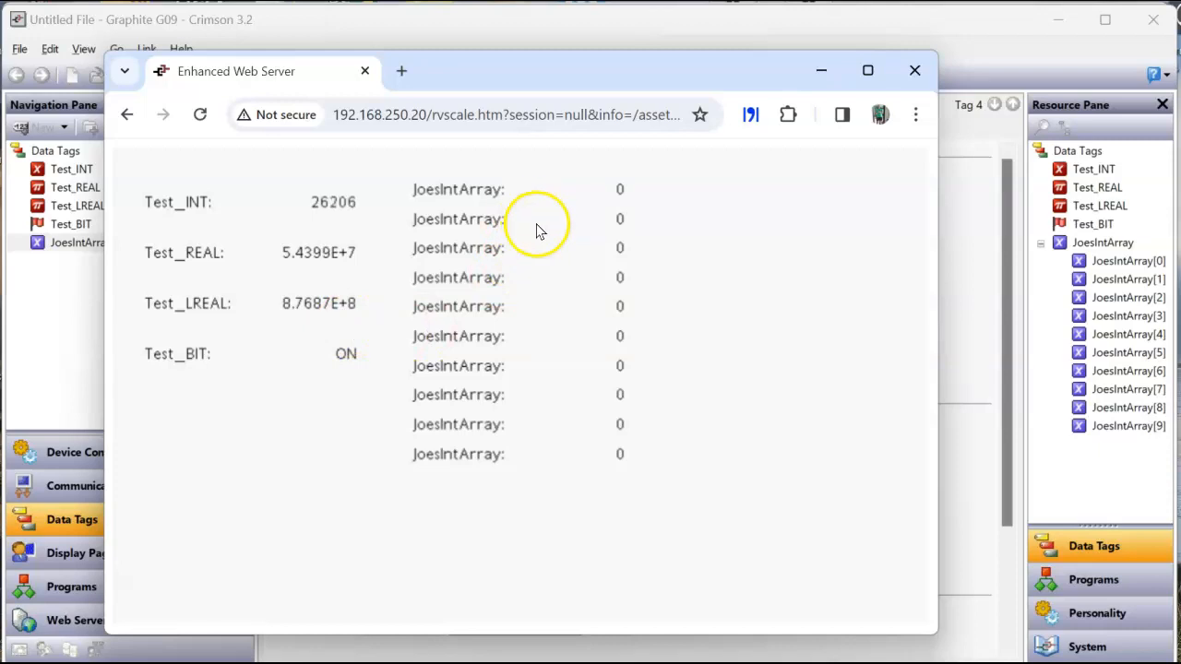
# Switch to Crimson and enable data entry for the first three JoesIntArray fields on display Page1
pyautogui.click(691, 663)
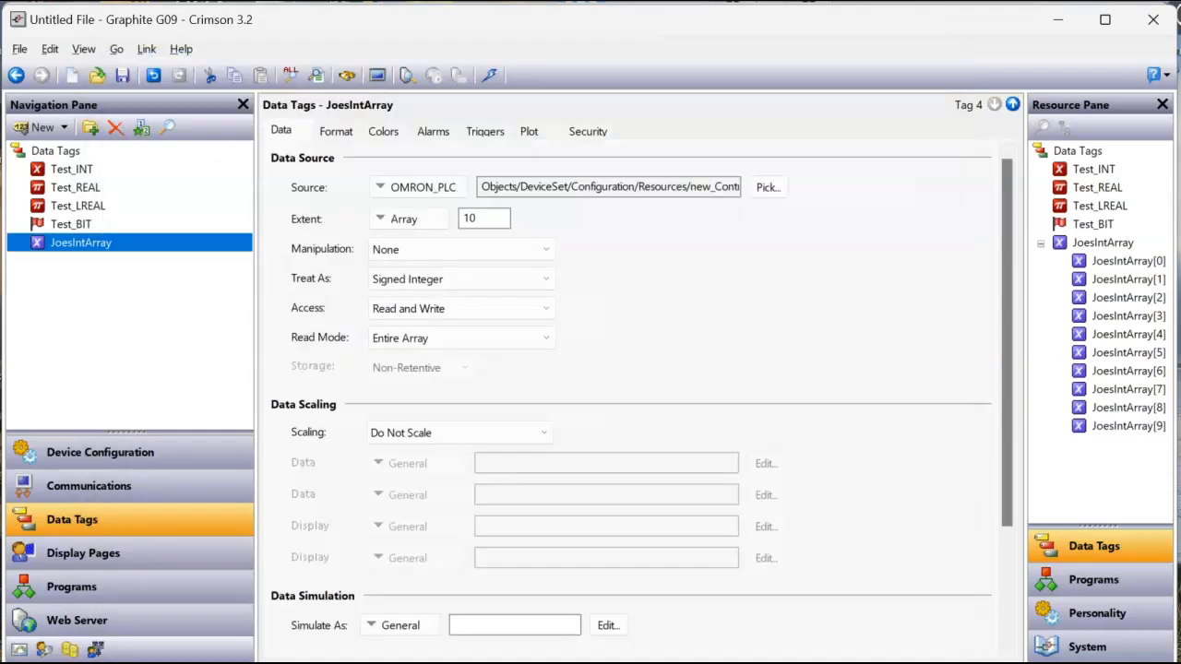
pyautogui.click(209, 554)
pyautogui.click(703, 237)
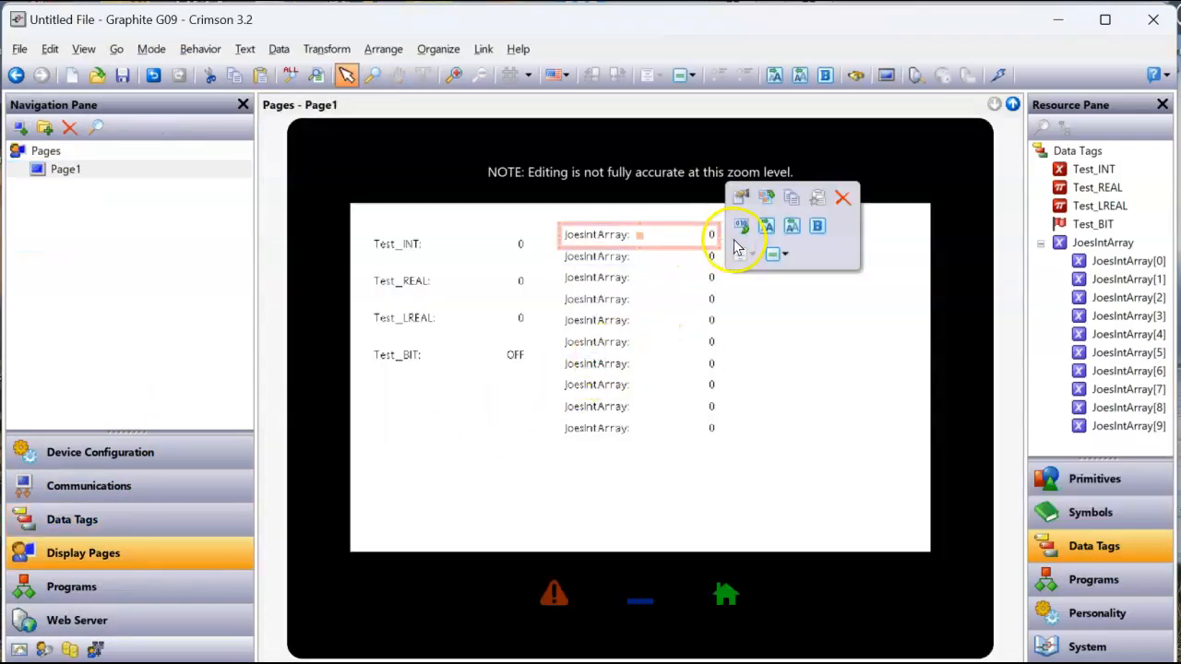
pyautogui.click(715, 258)
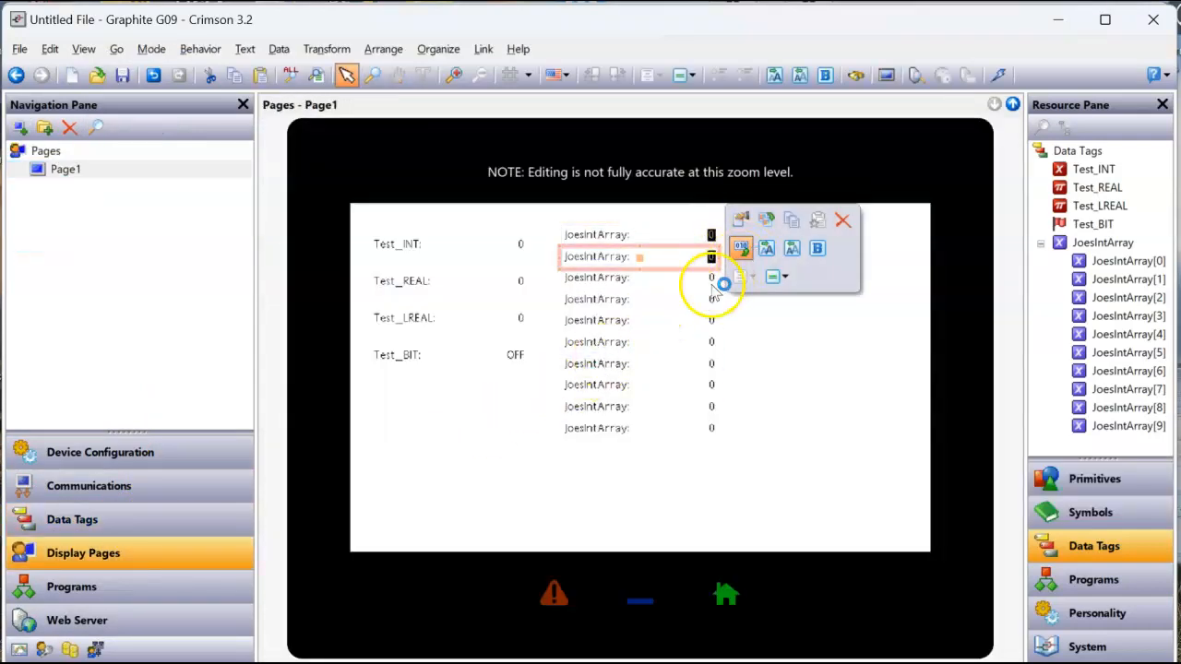
pyautogui.click(716, 283)
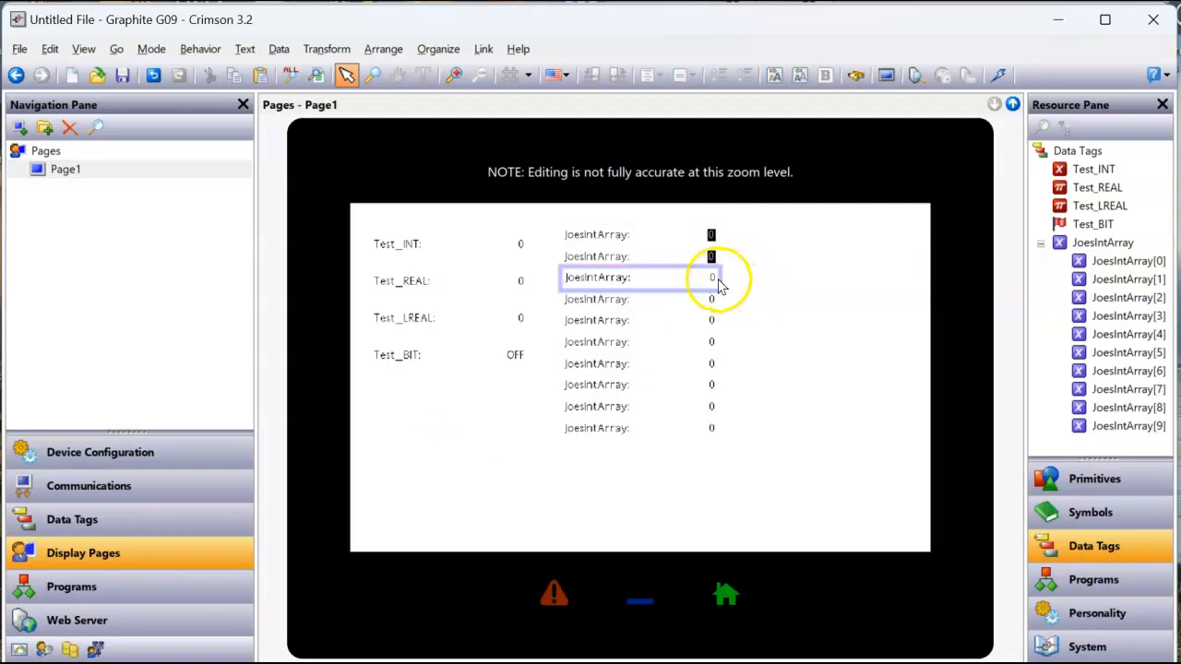
pyautogui.click(743, 266)
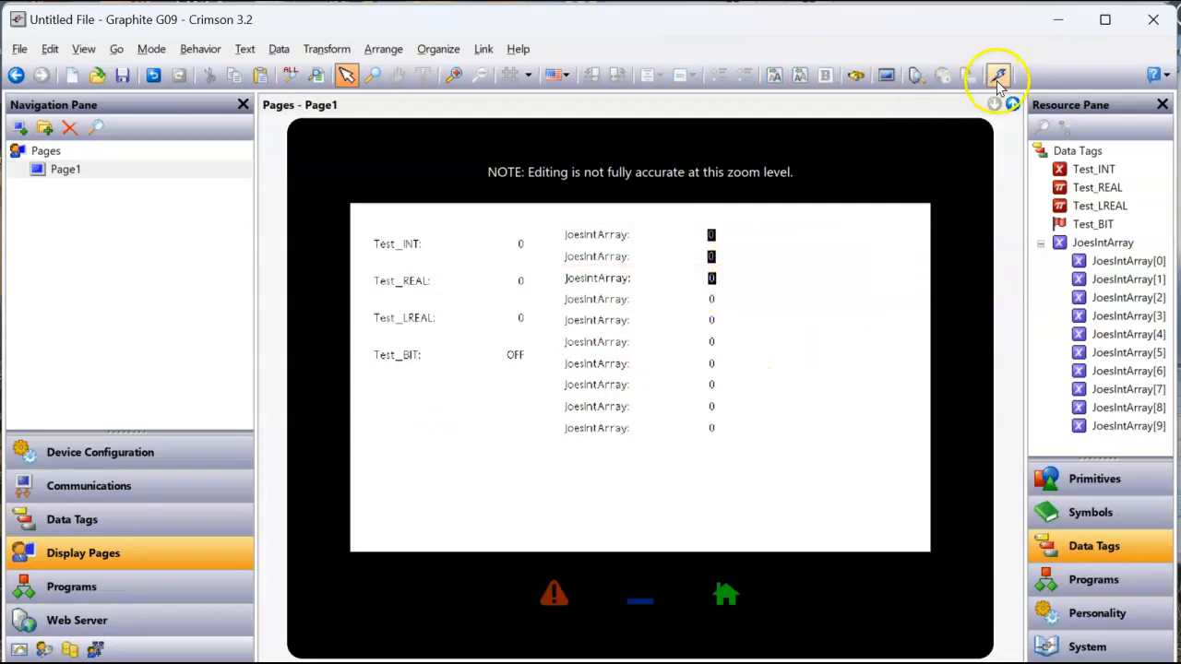
# Set the link options to TCP/IP using the discovered G09 at 192.168.250.20, and update the device's database
pyautogui.click(483, 49)
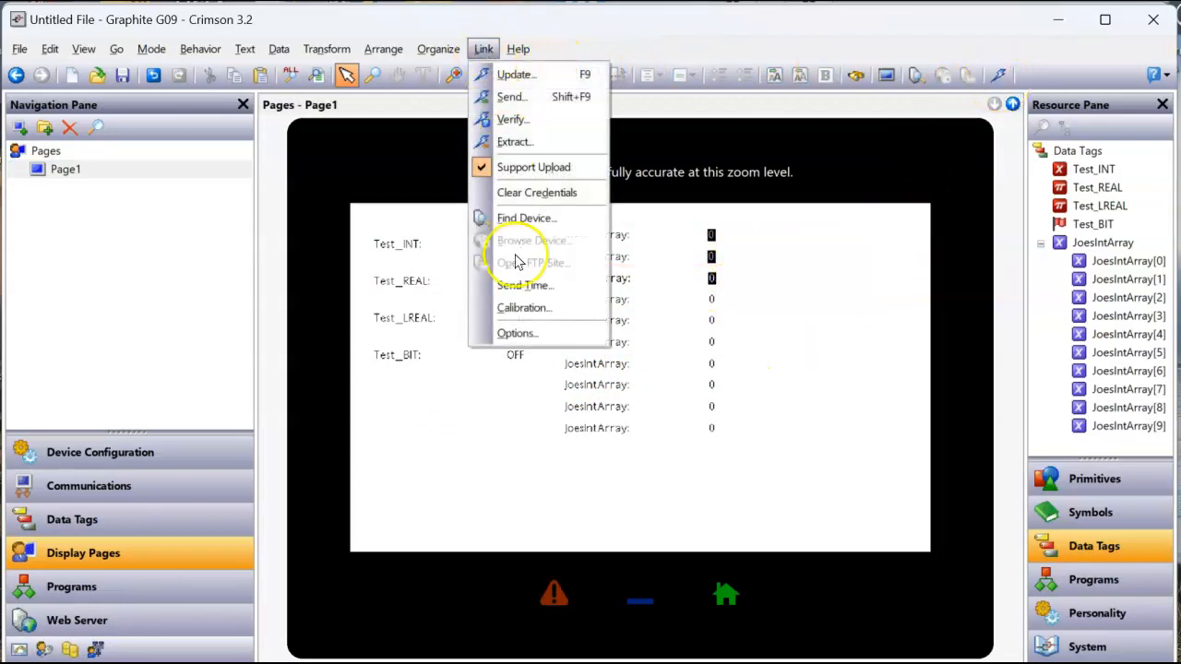
pyautogui.click(515, 334)
pyautogui.click(457, 357)
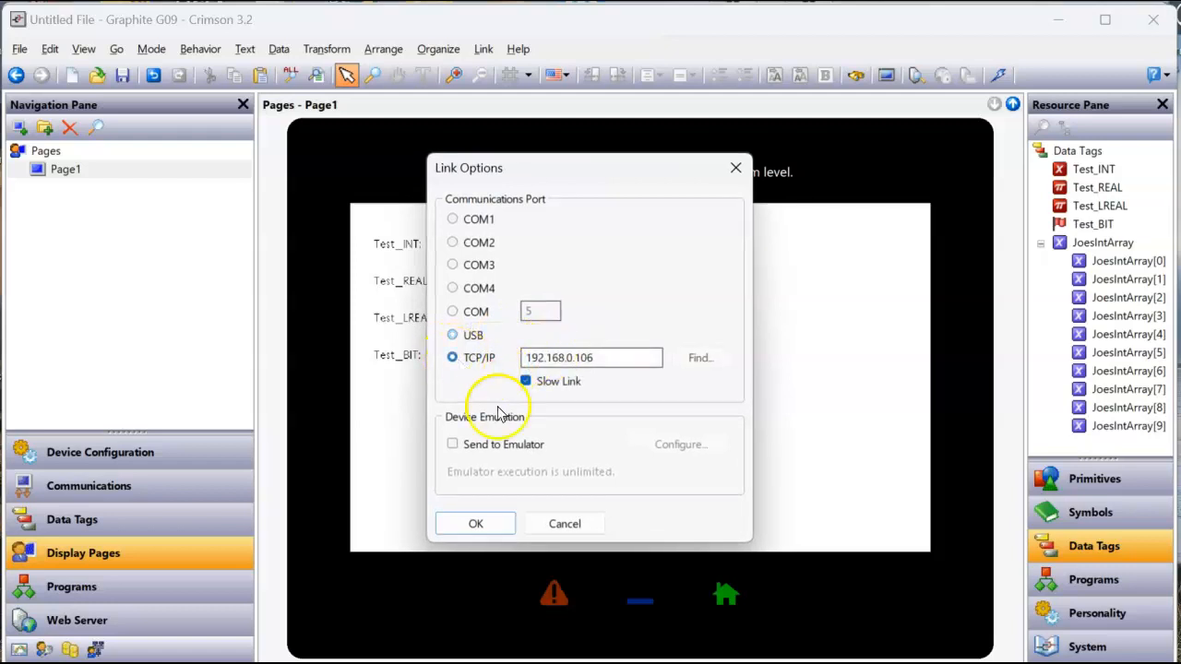
pyautogui.click(476, 523)
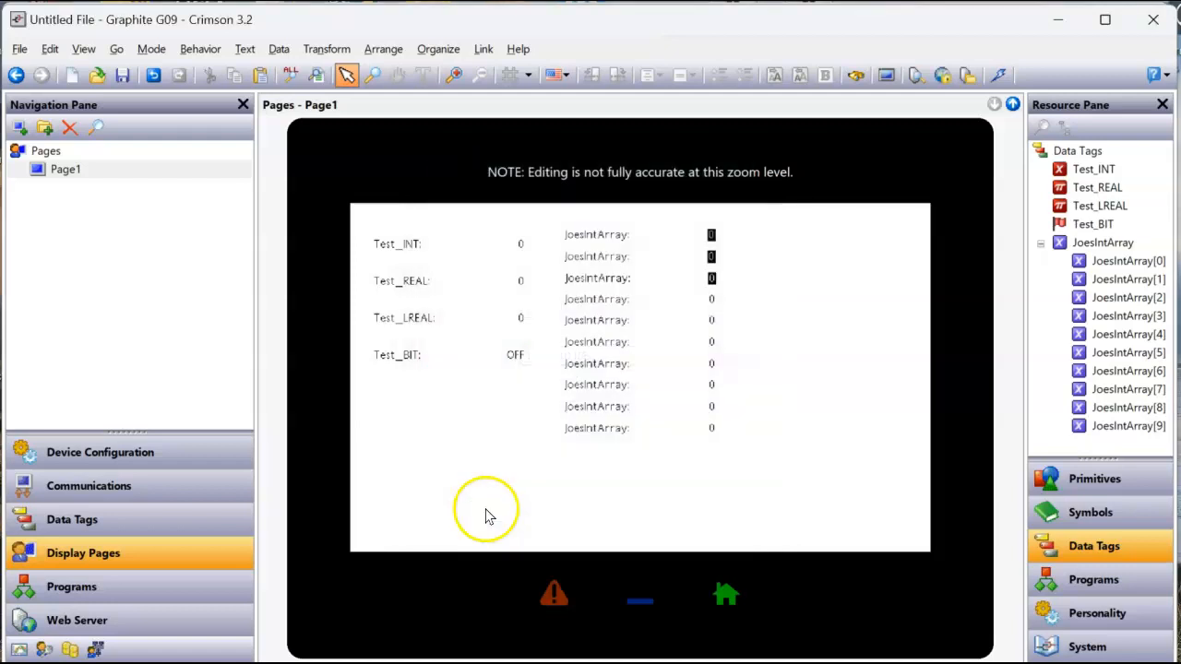
pyautogui.click(484, 49)
pyautogui.click(517, 332)
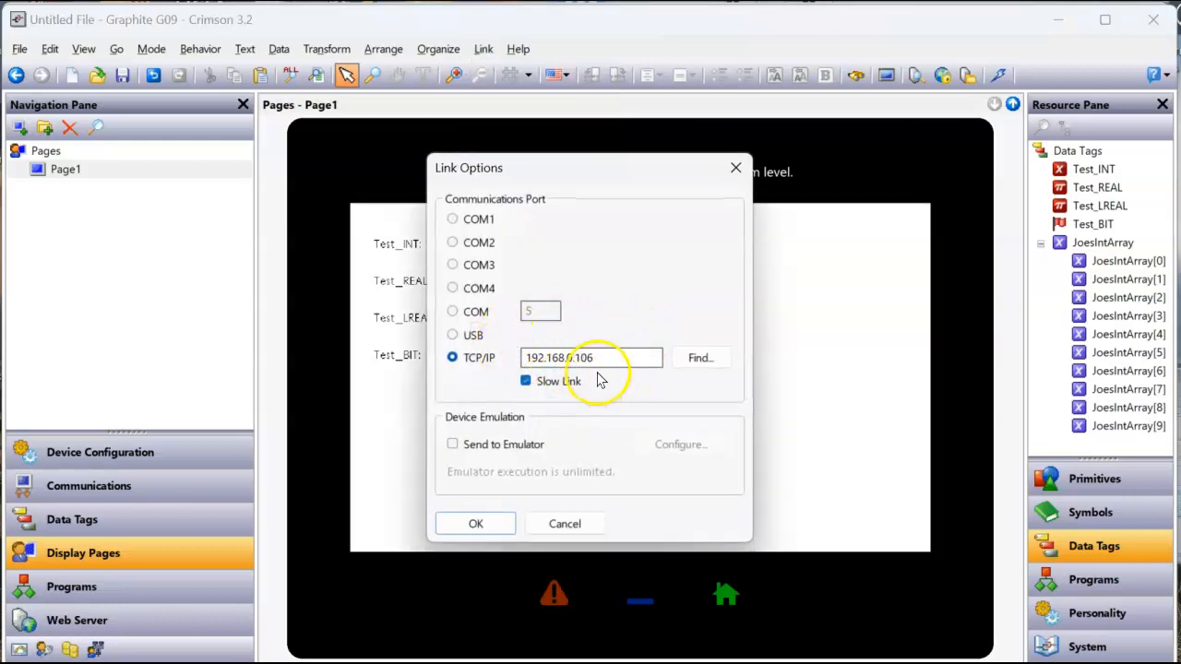
pyautogui.click(701, 358)
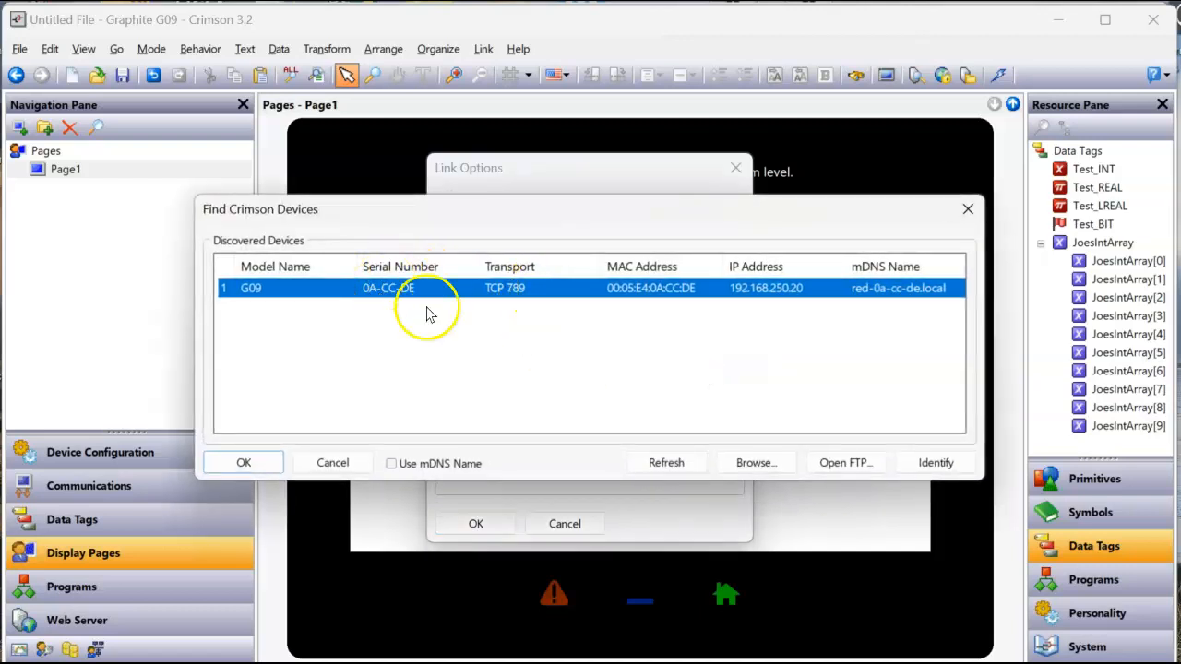
pyautogui.click(257, 466)
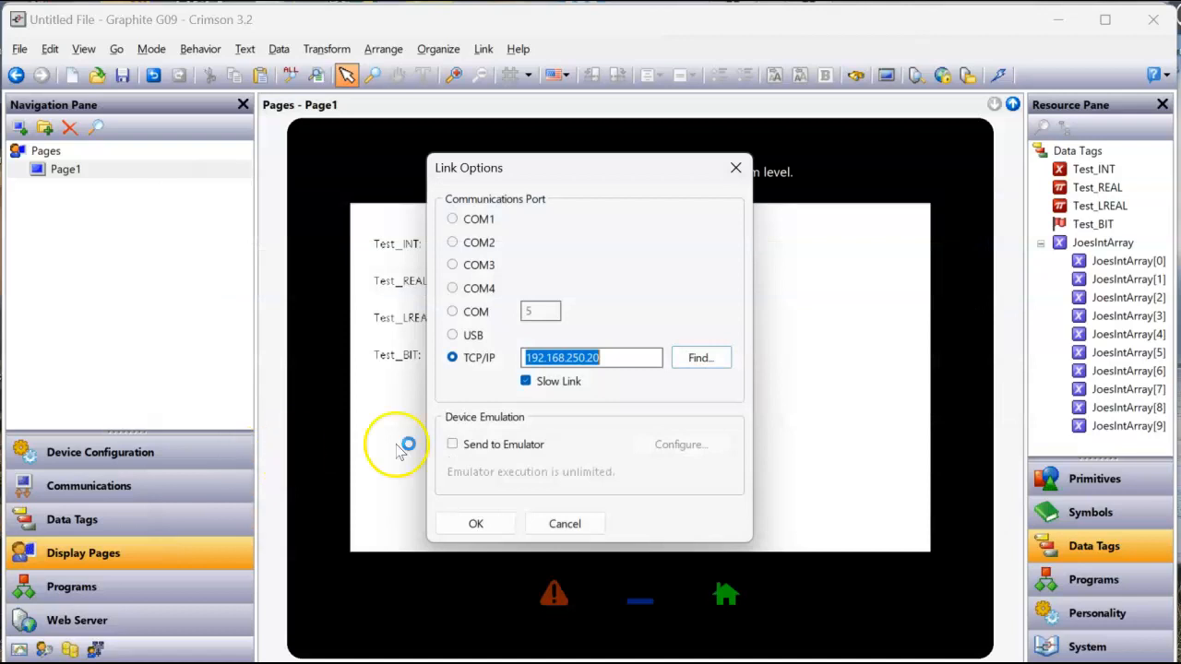
pyautogui.click(475, 528)
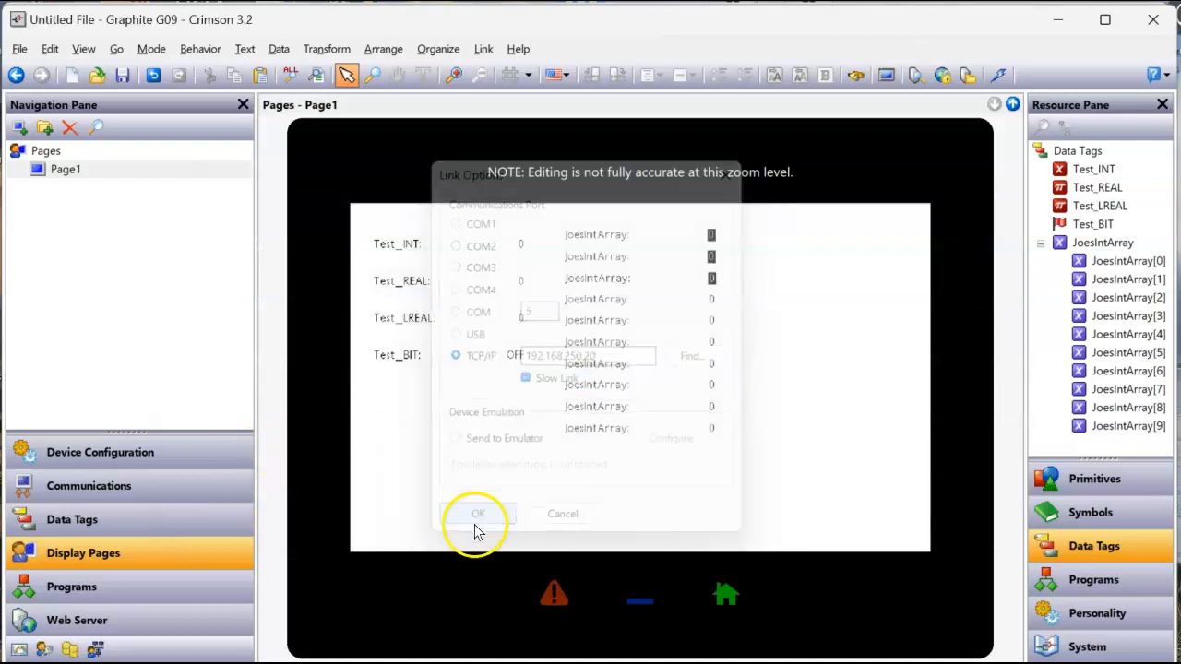
pyautogui.click(999, 79)
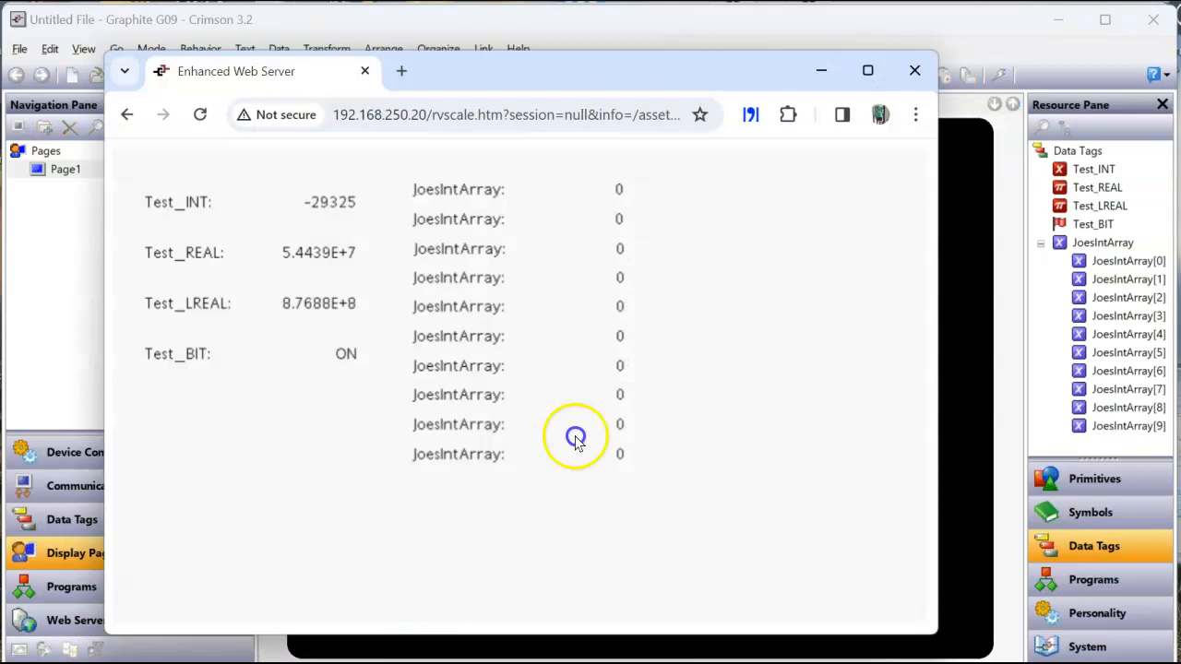
# In the browser's remote view, set the first three JoesIntArray values to 123, 455 and 687
pyautogui.click(619, 194)
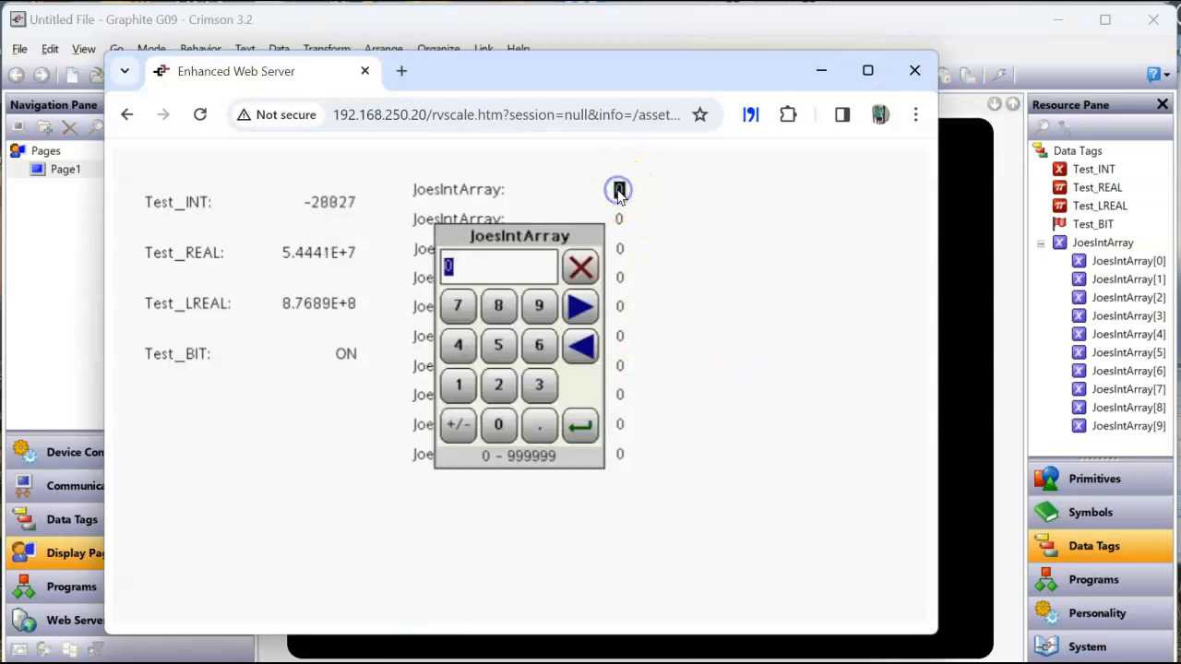
pyautogui.write('123')
pyautogui.press('Return')
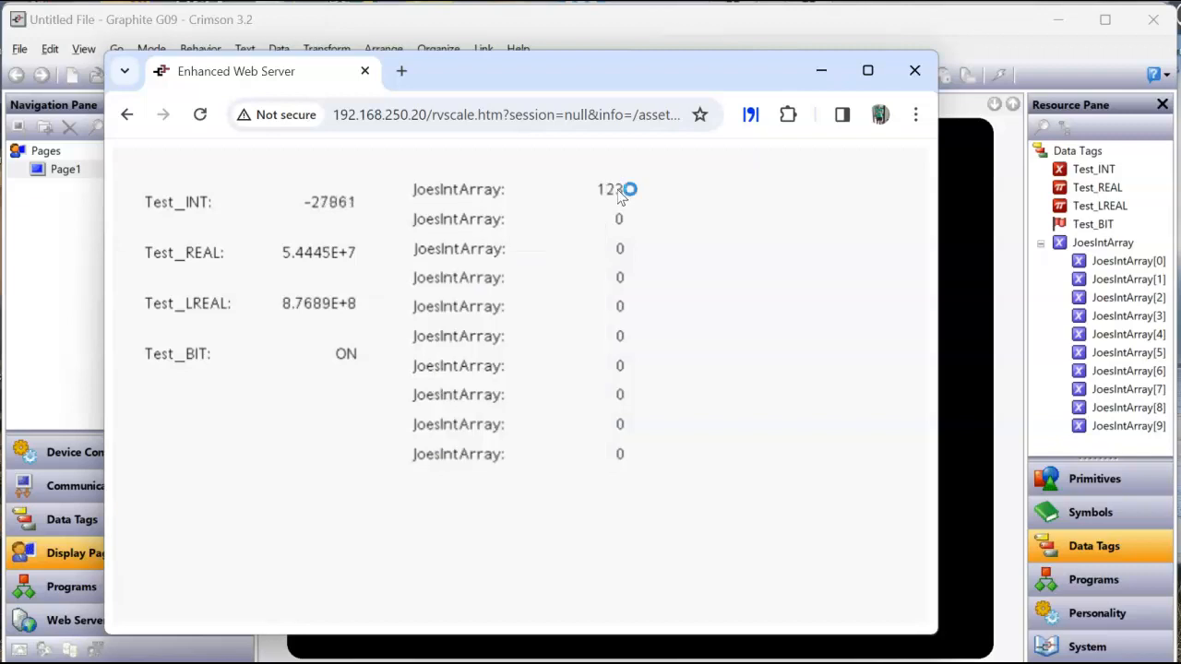
pyautogui.click(620, 220)
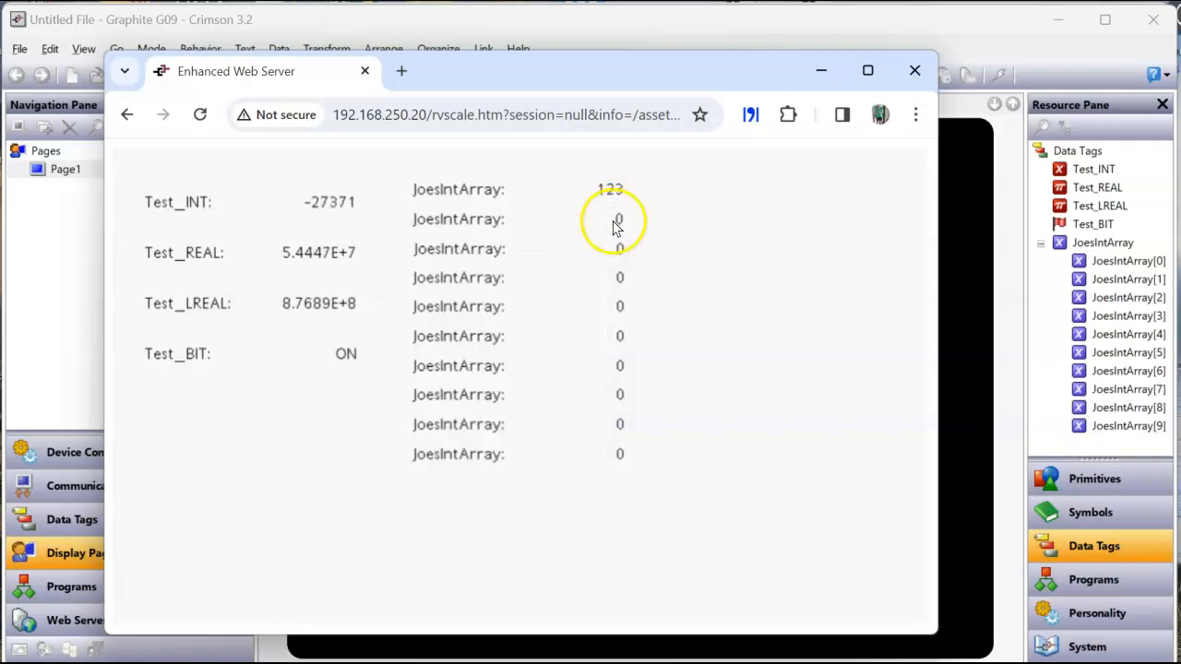
pyautogui.write('455')
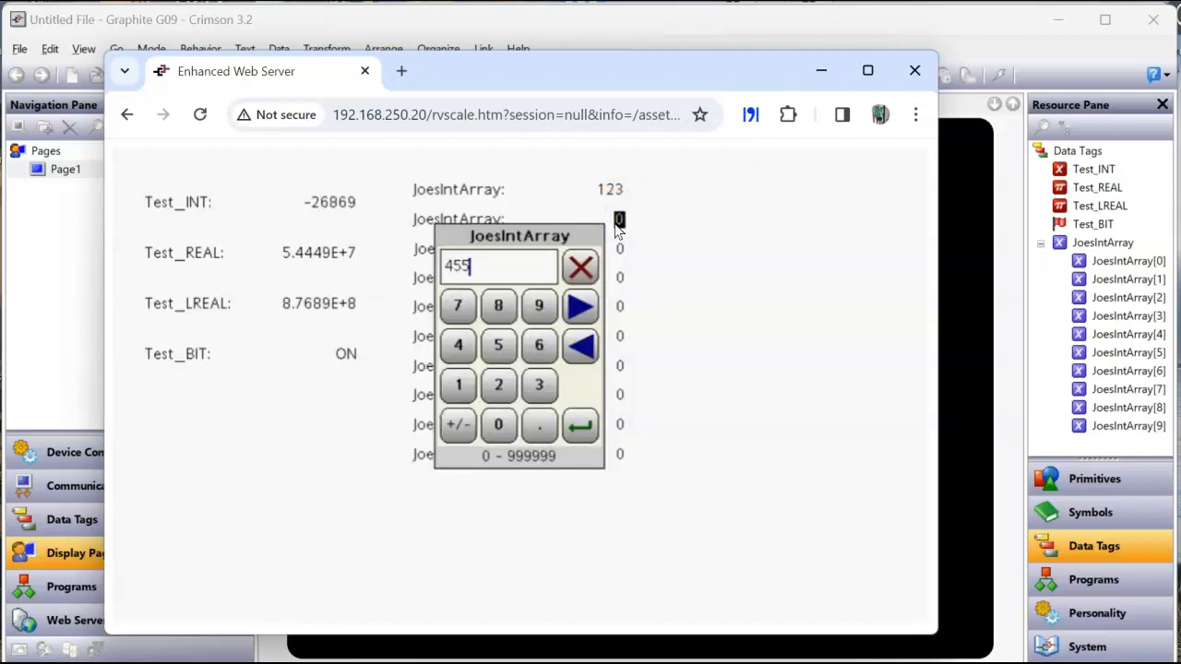
pyautogui.press('Return')
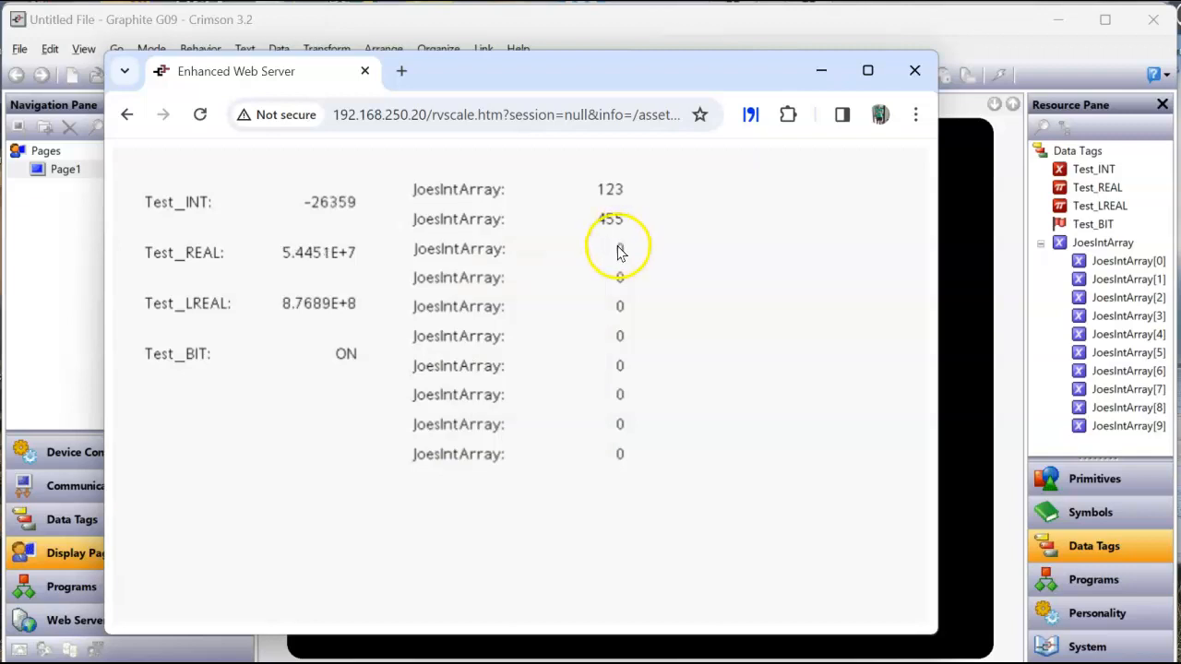
pyautogui.click(620, 249)
pyautogui.write('687')
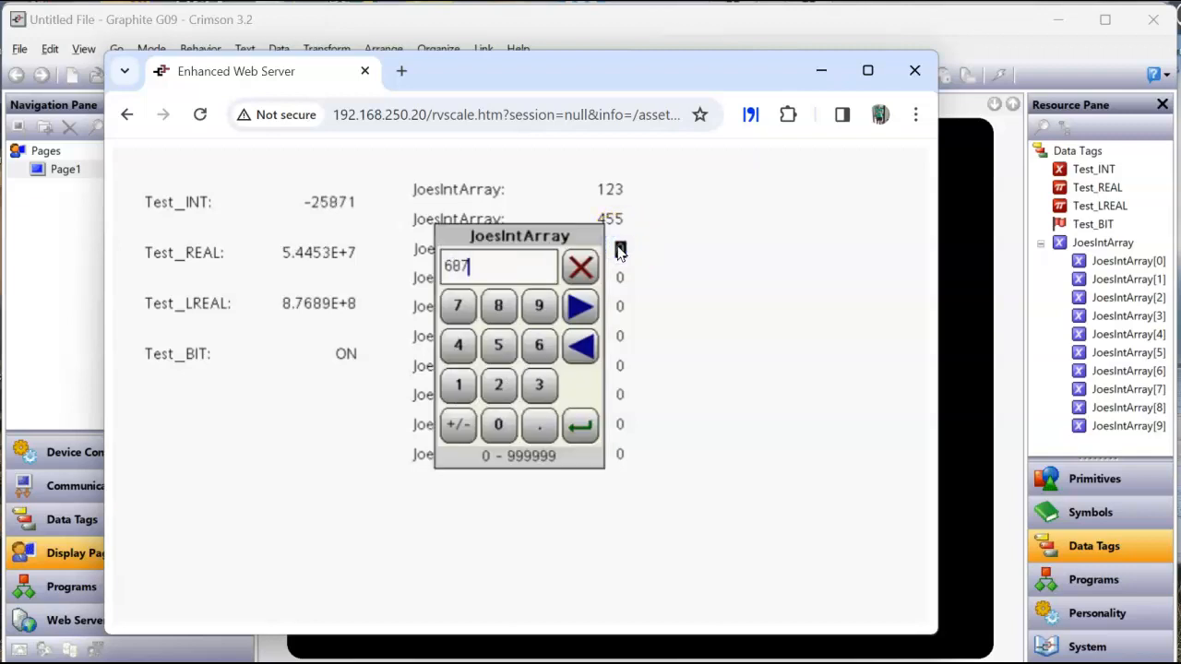
pyautogui.press('Return')
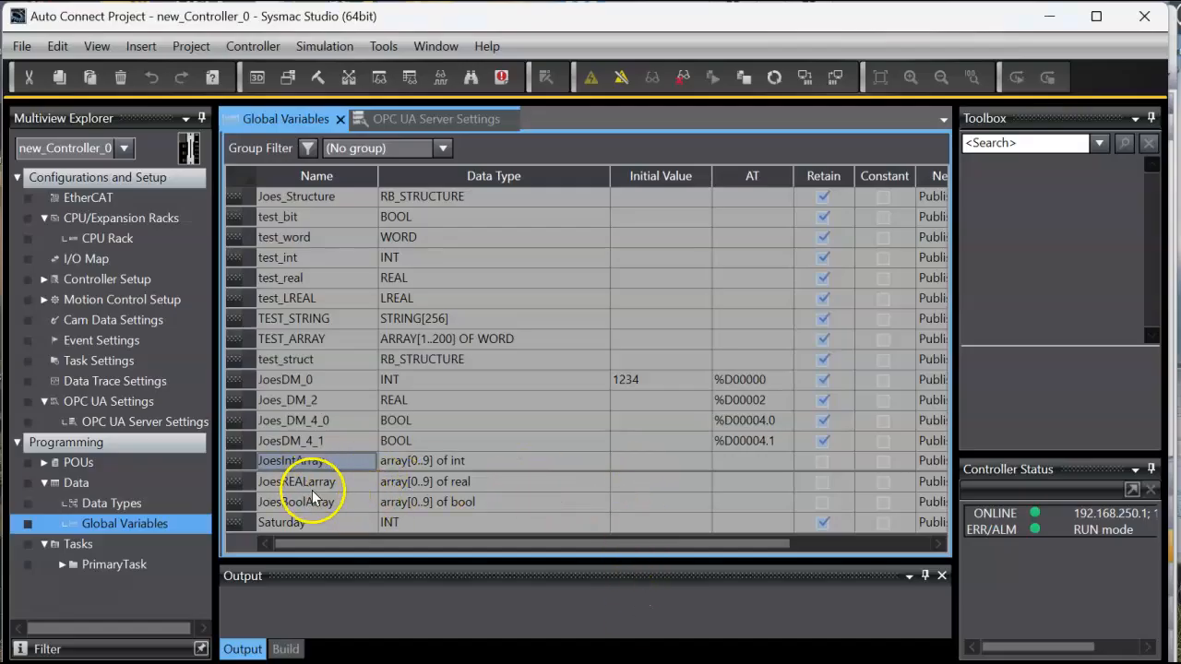
pyautogui.rightClick(236, 466)
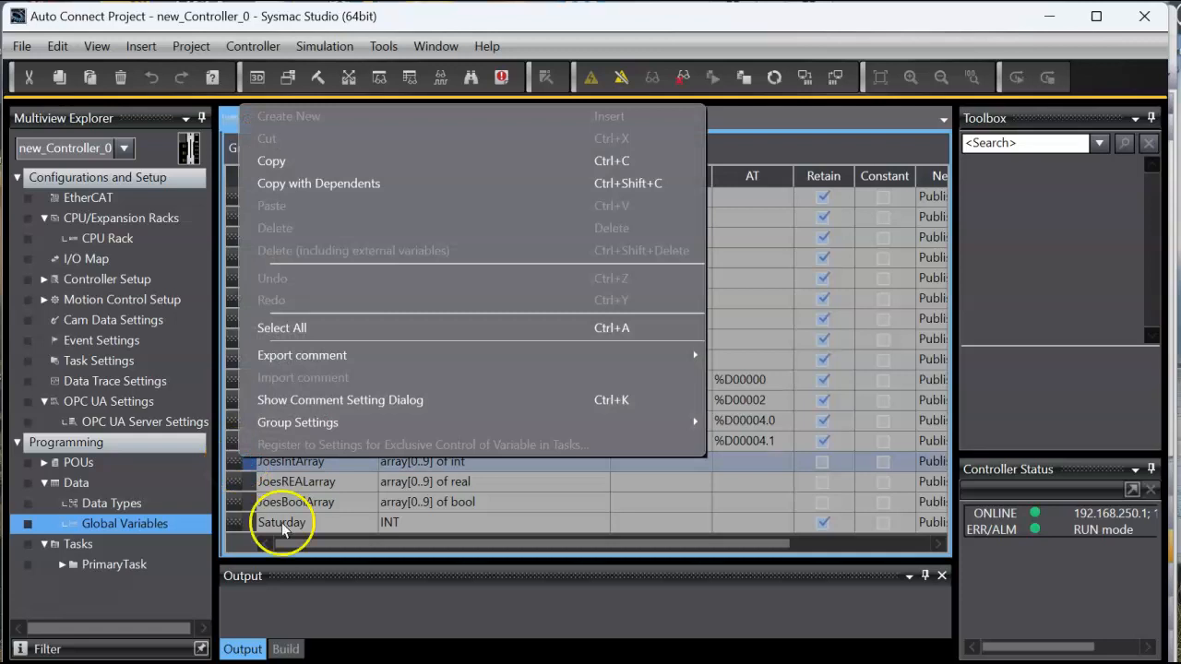
pyautogui.click(416, 606)
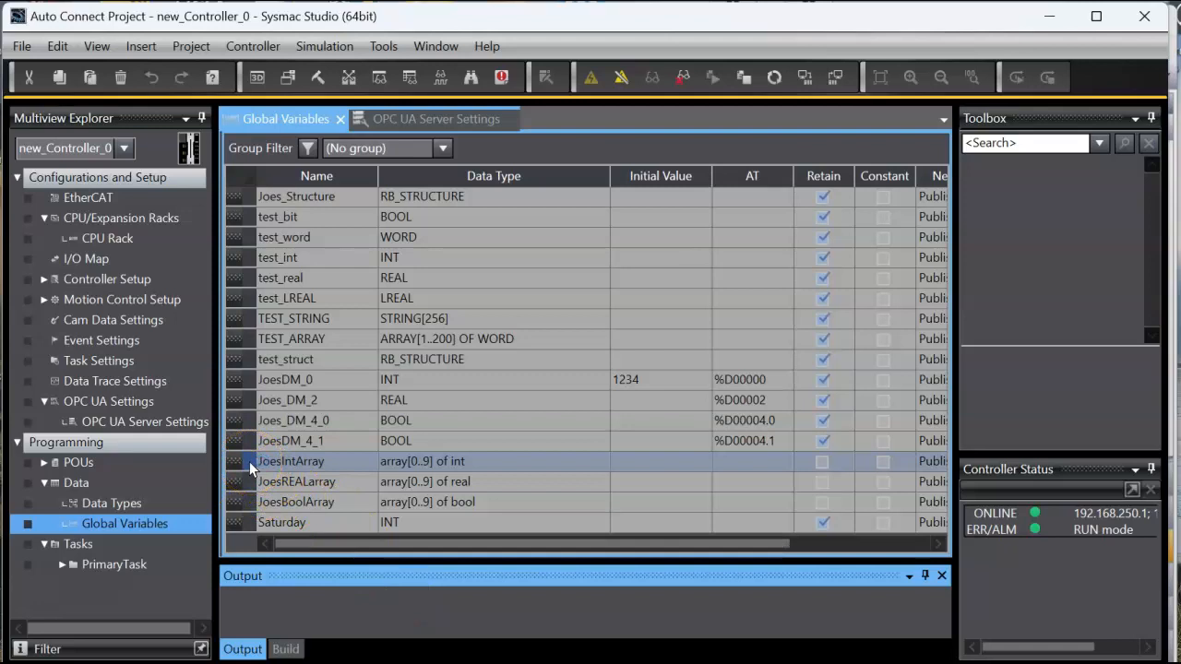
pyautogui.click(243, 462)
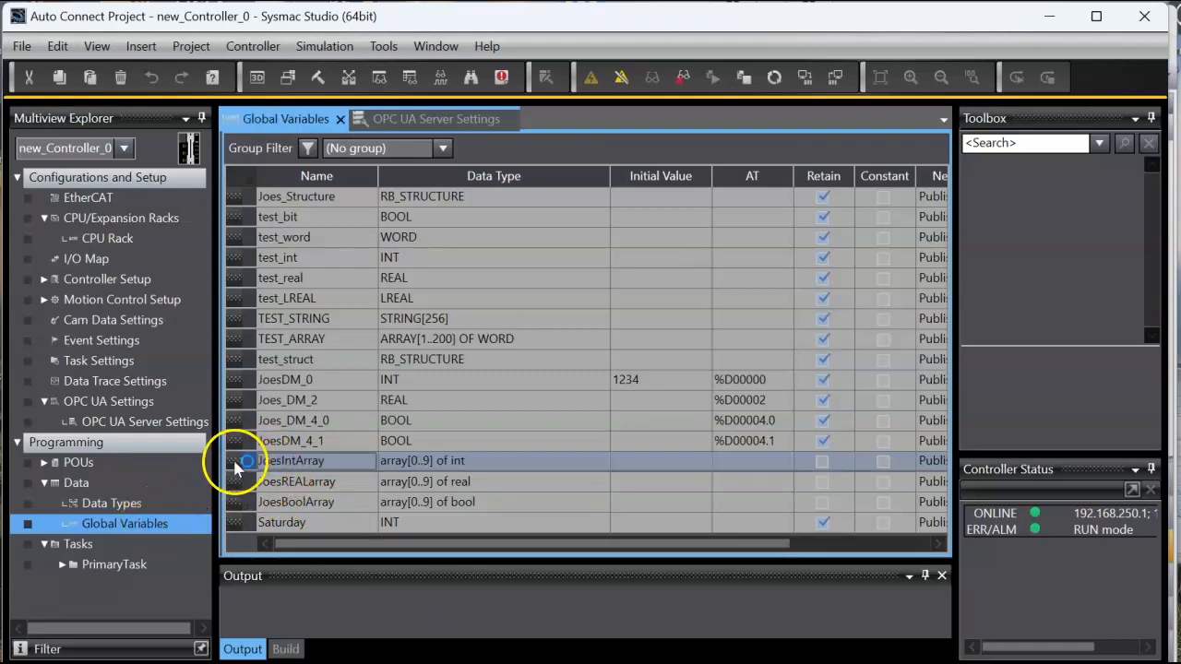
pyautogui.rightClick(236, 467)
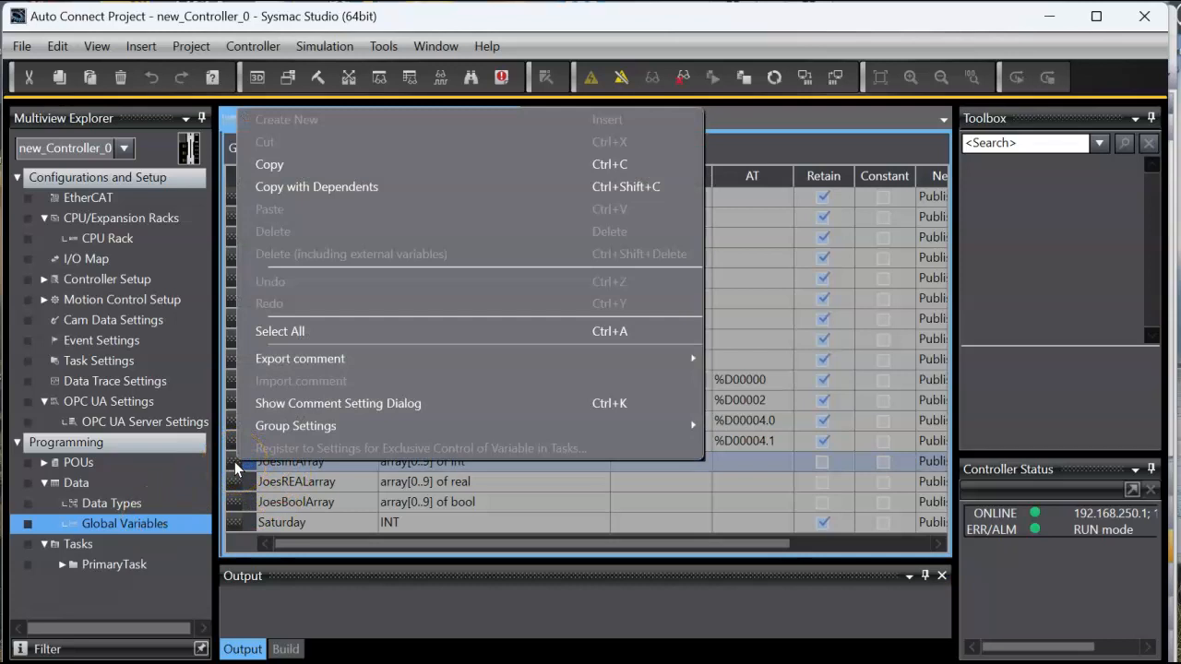
pyautogui.click(408, 600)
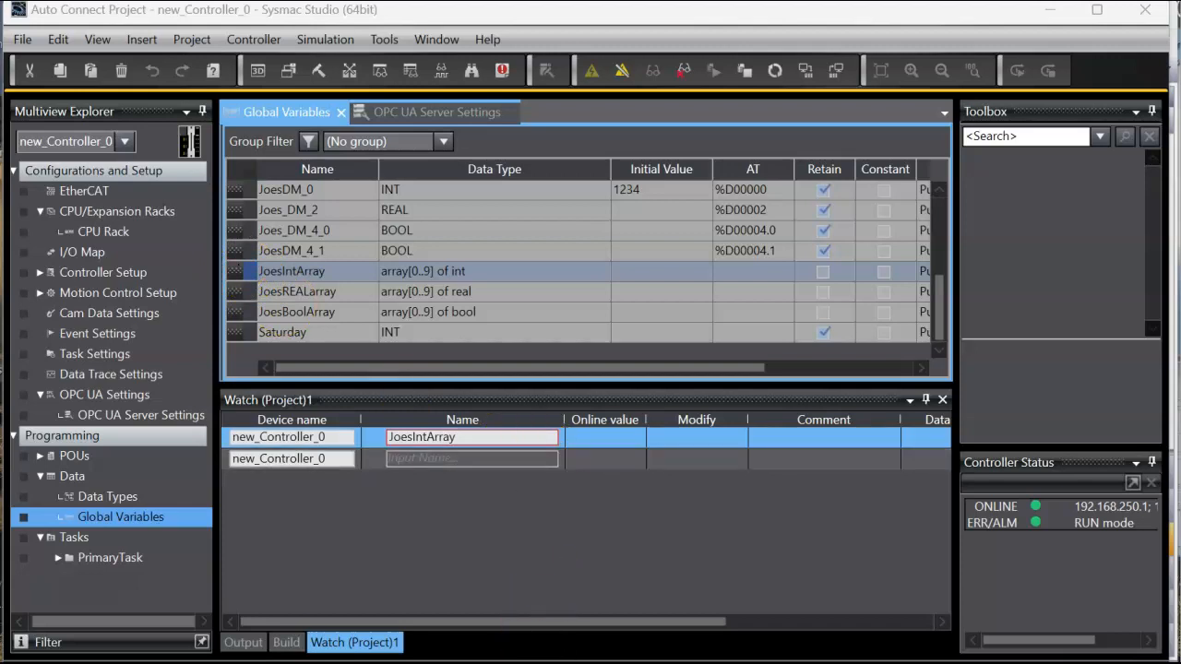
# Look through the global variables in Sysmac Studio and open the OPC UA Server Settings
pyautogui.click(532, 662)
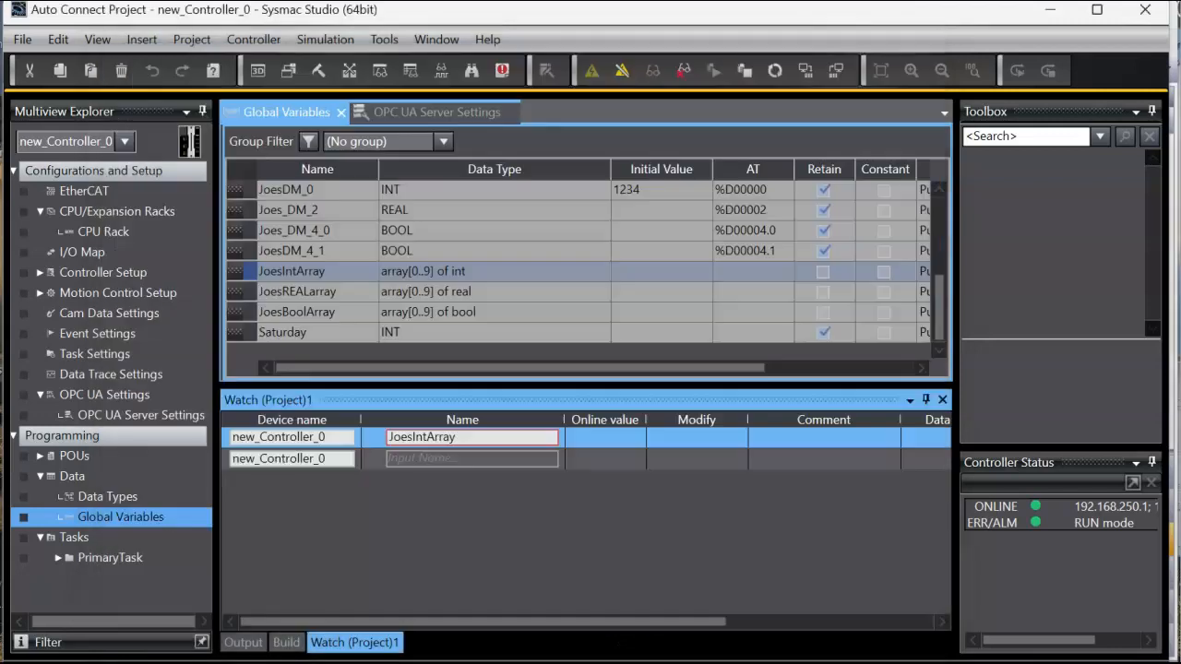
pyautogui.scroll(4, 468, 316)
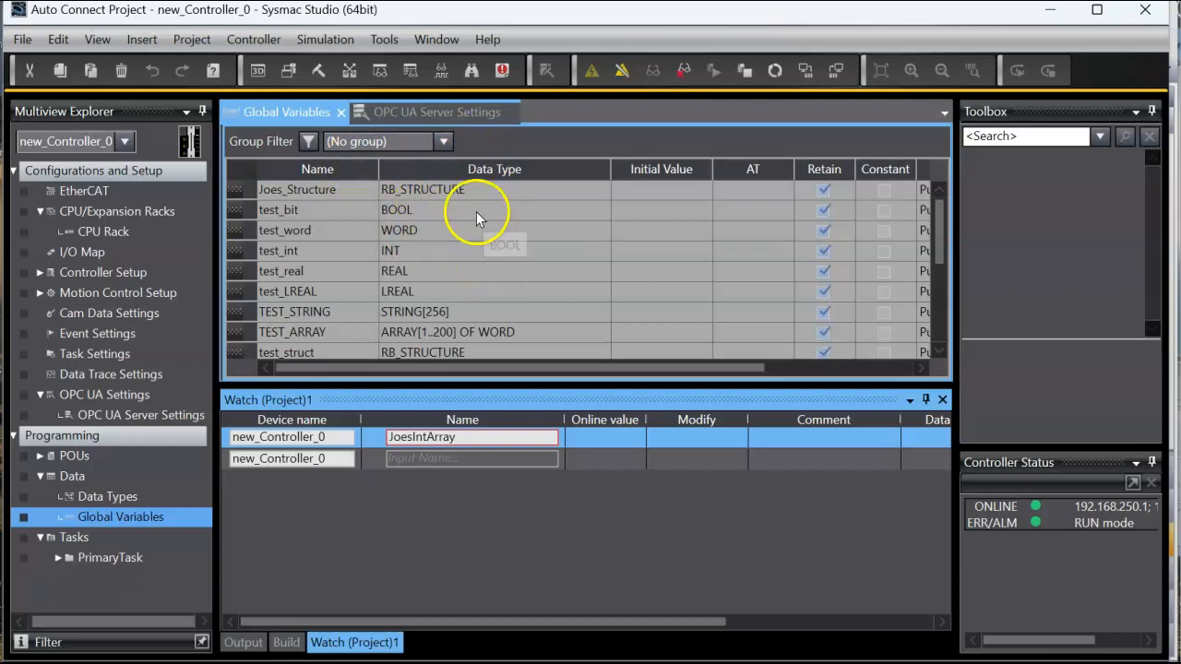
pyautogui.doubleClick(164, 417)
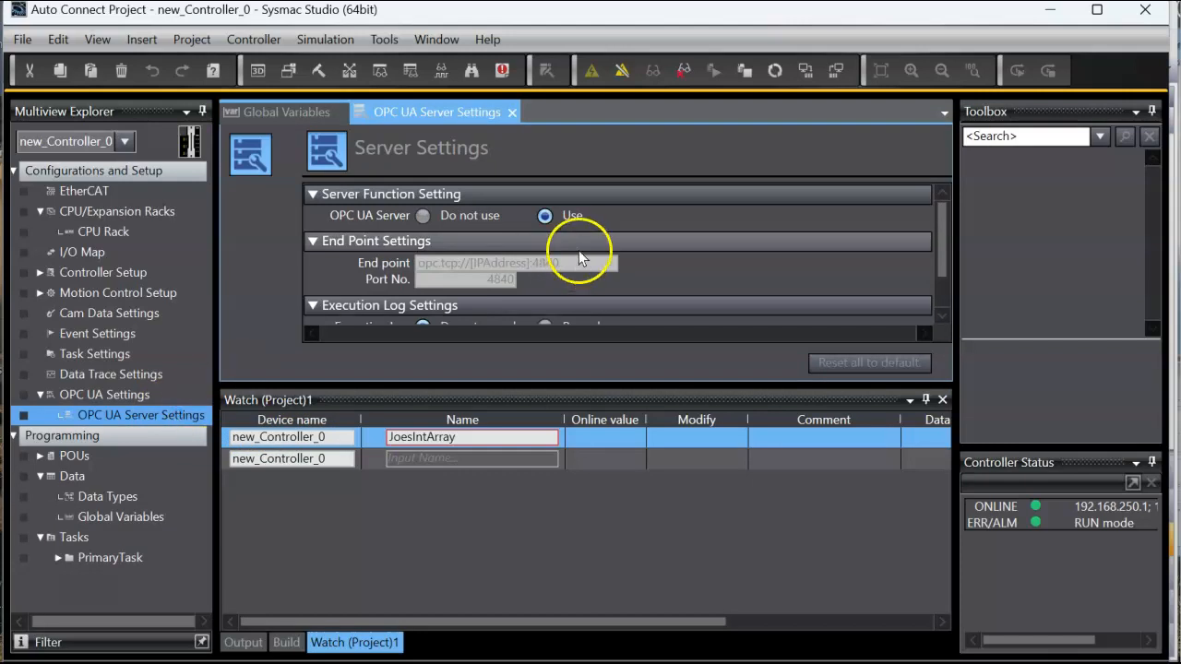
# Review the Network Publish settings of the global variables, including the Joes arrays, in Sysmac Studio
pyautogui.doubleClick(133, 517)
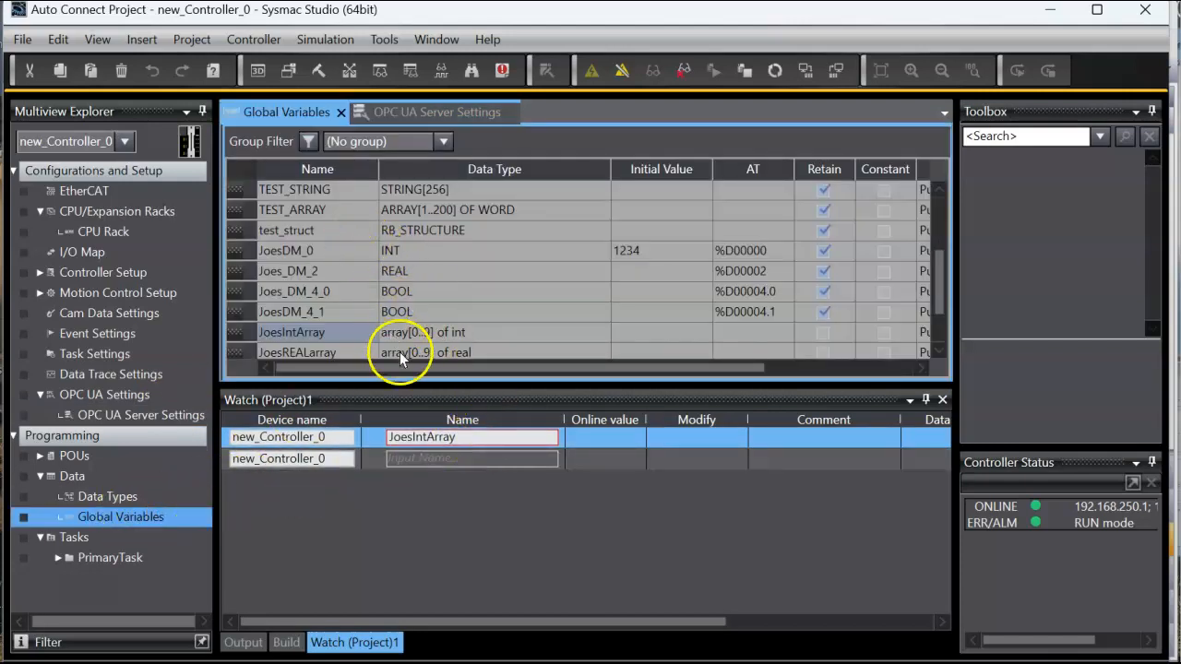
pyautogui.moveTo(523, 371); pyautogui.dragTo(709, 362)
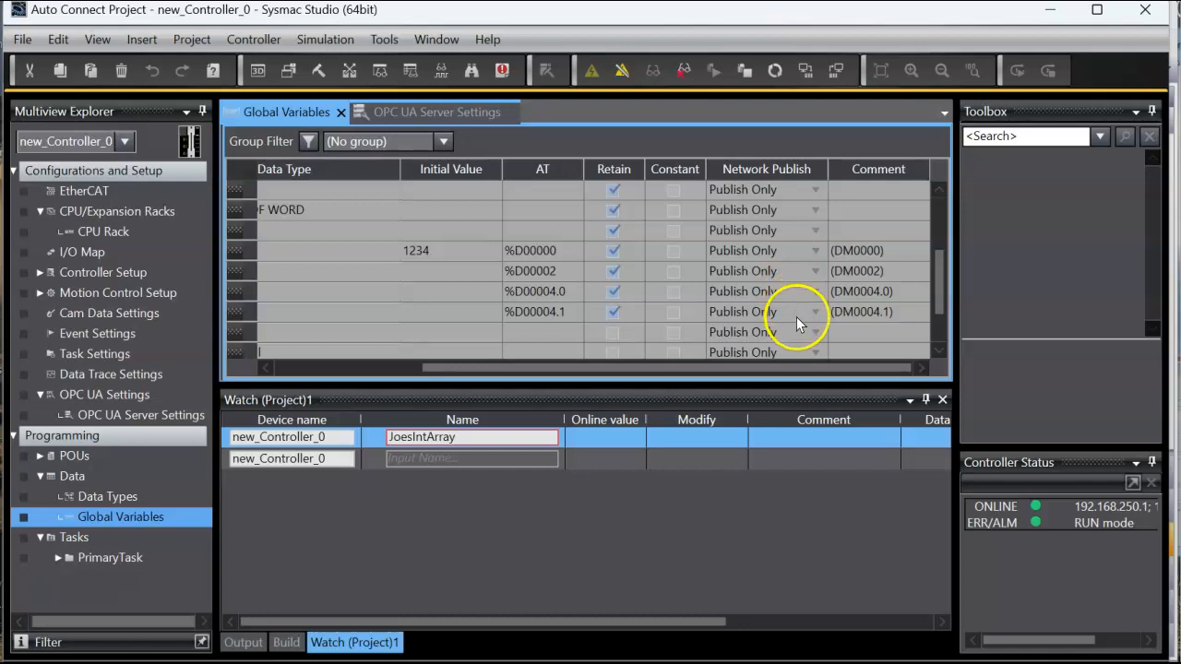
pyautogui.scroll(-1, 794, 281)
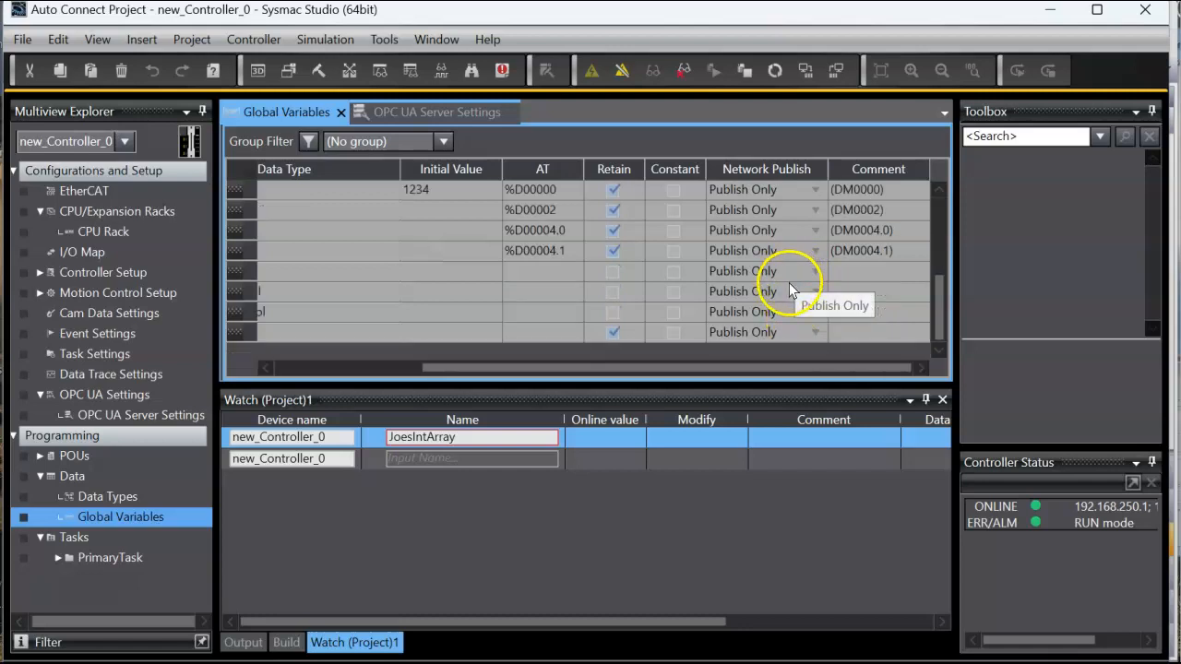
pyautogui.scroll(3, 796, 289)
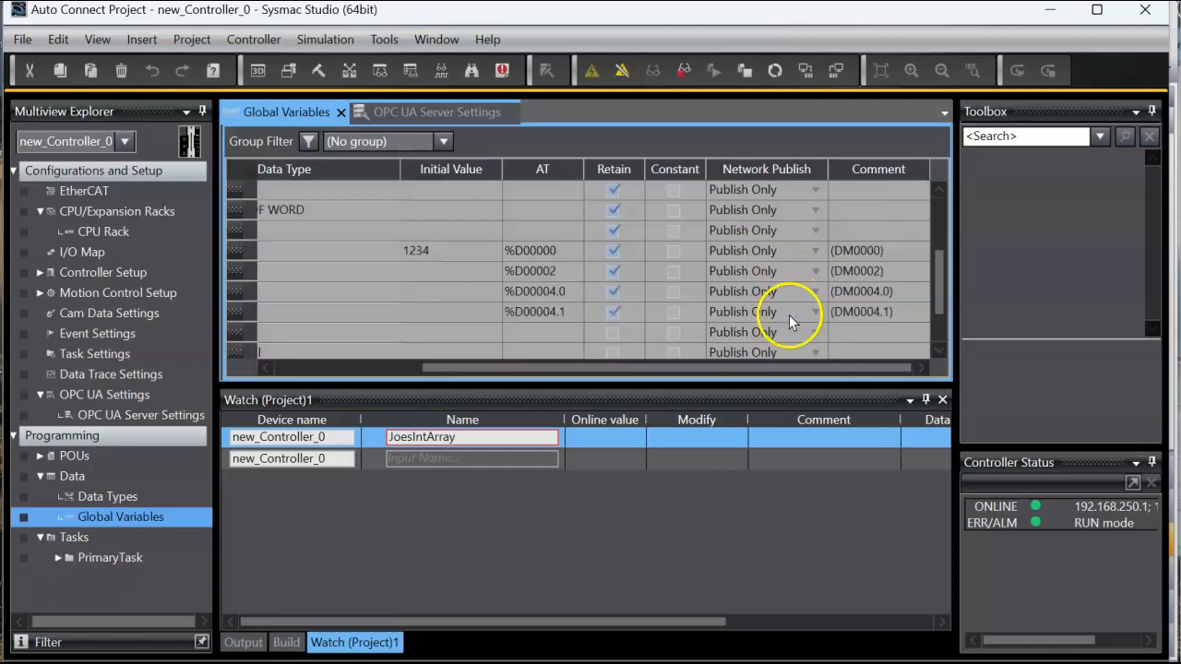
pyautogui.moveTo(663, 369); pyautogui.dragTo(493, 377)
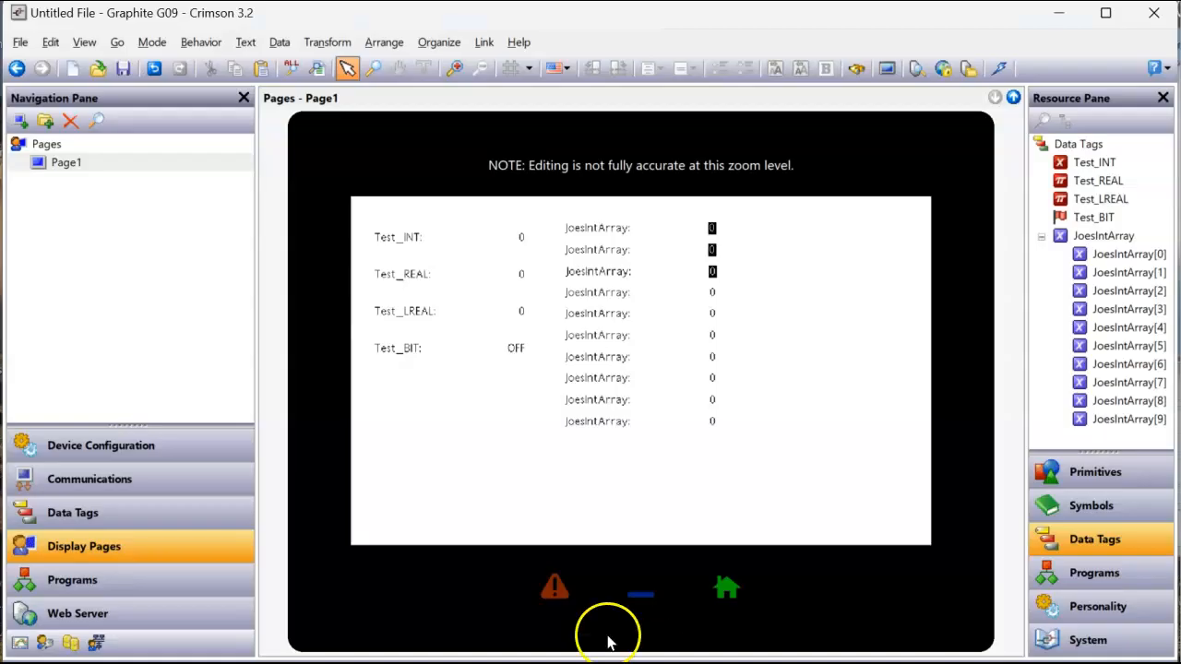
# Switch to Crimson and review the OPC UA Client protocol, the OMRON_PLC device's addressing and data model settings, and display Page1
pyautogui.click(115, 477)
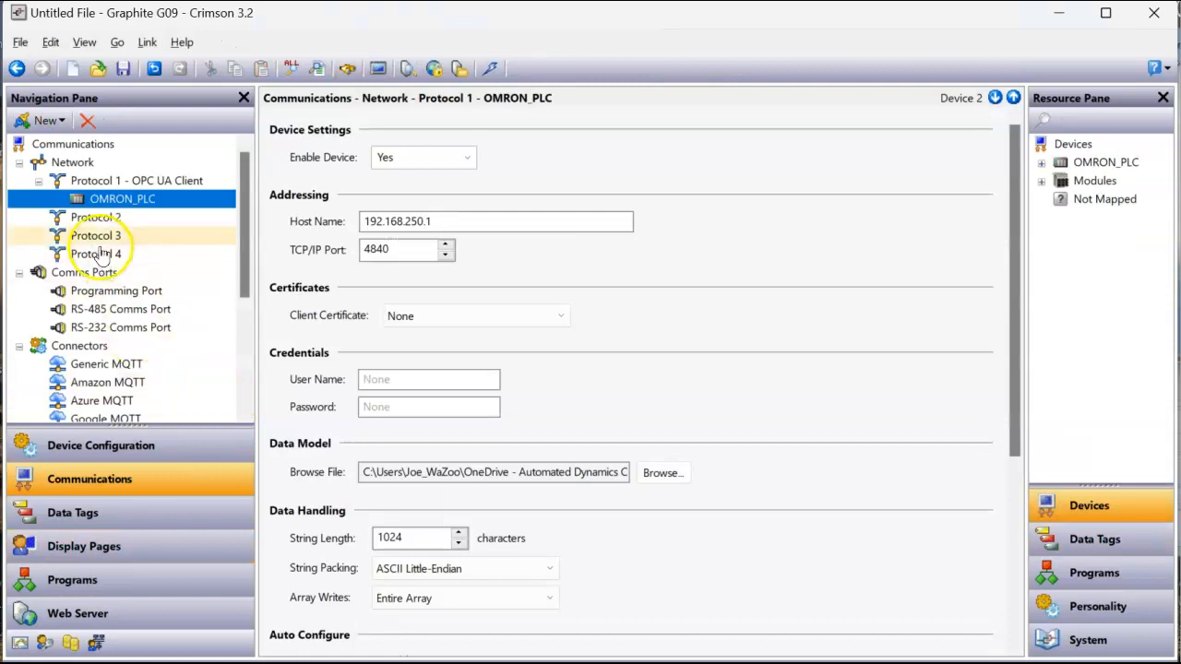
pyautogui.click(128, 184)
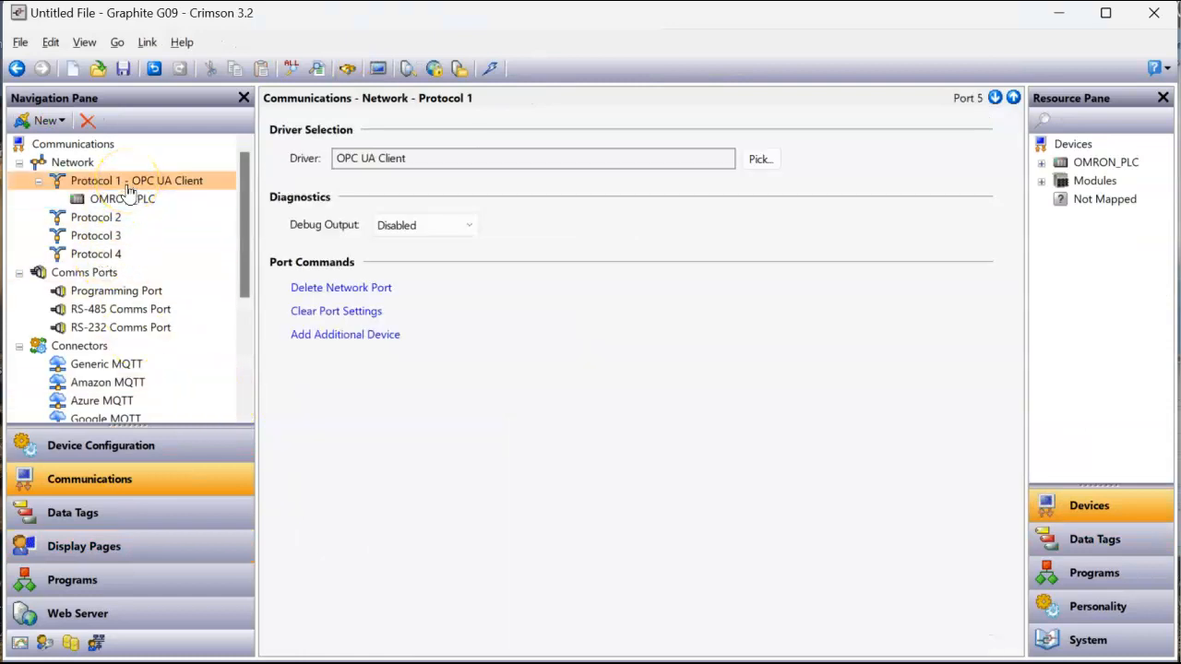
pyautogui.click(131, 201)
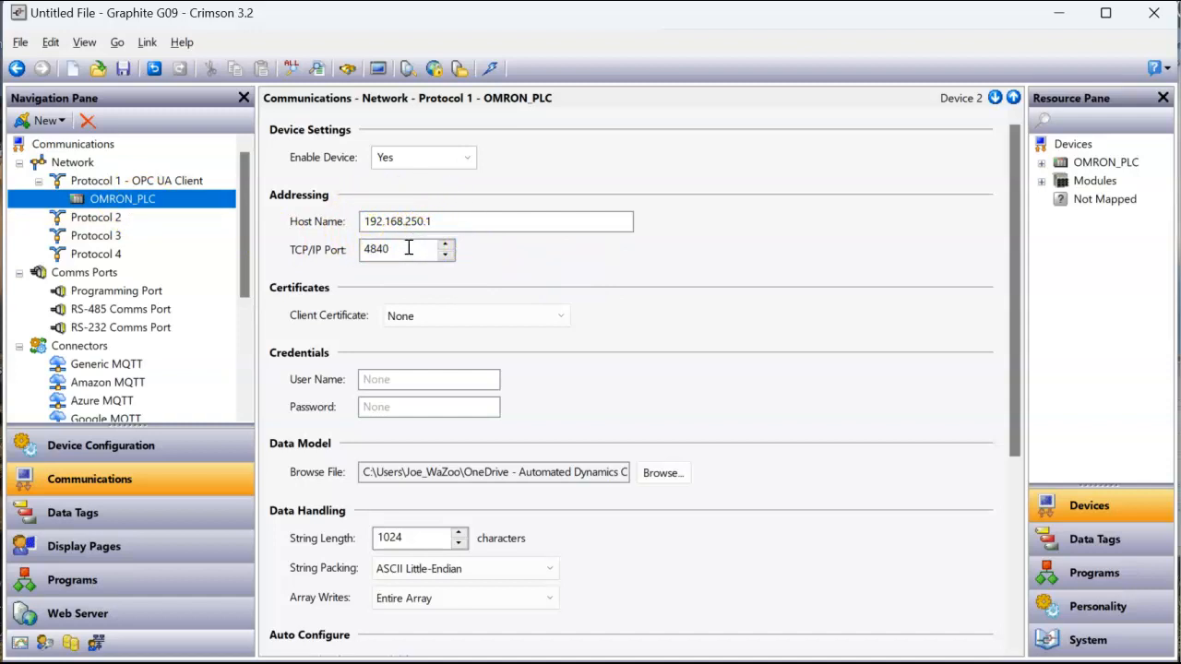
pyautogui.click(725, 351)
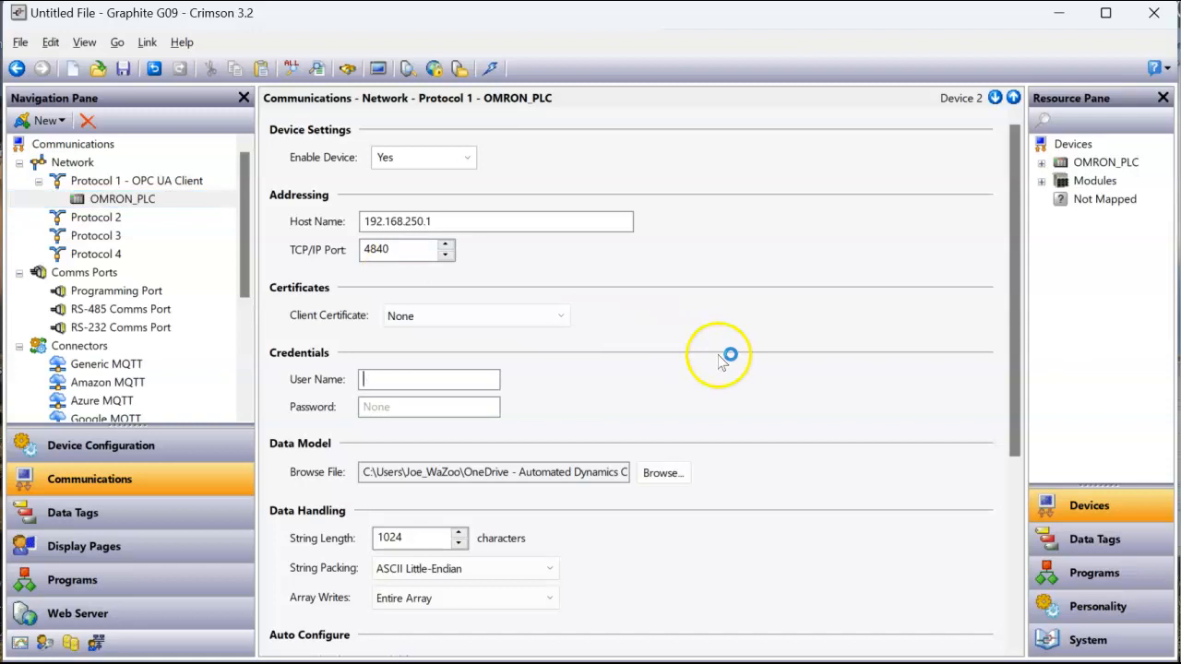
pyautogui.scroll(-2, 717, 351)
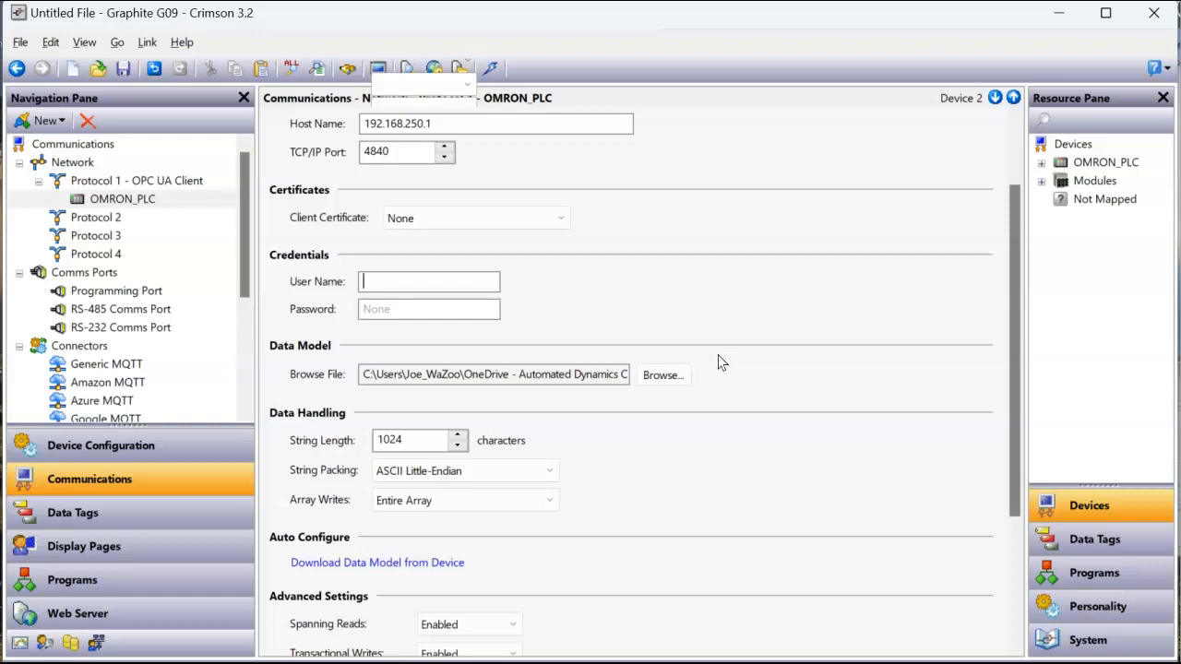
pyautogui.click(428, 570)
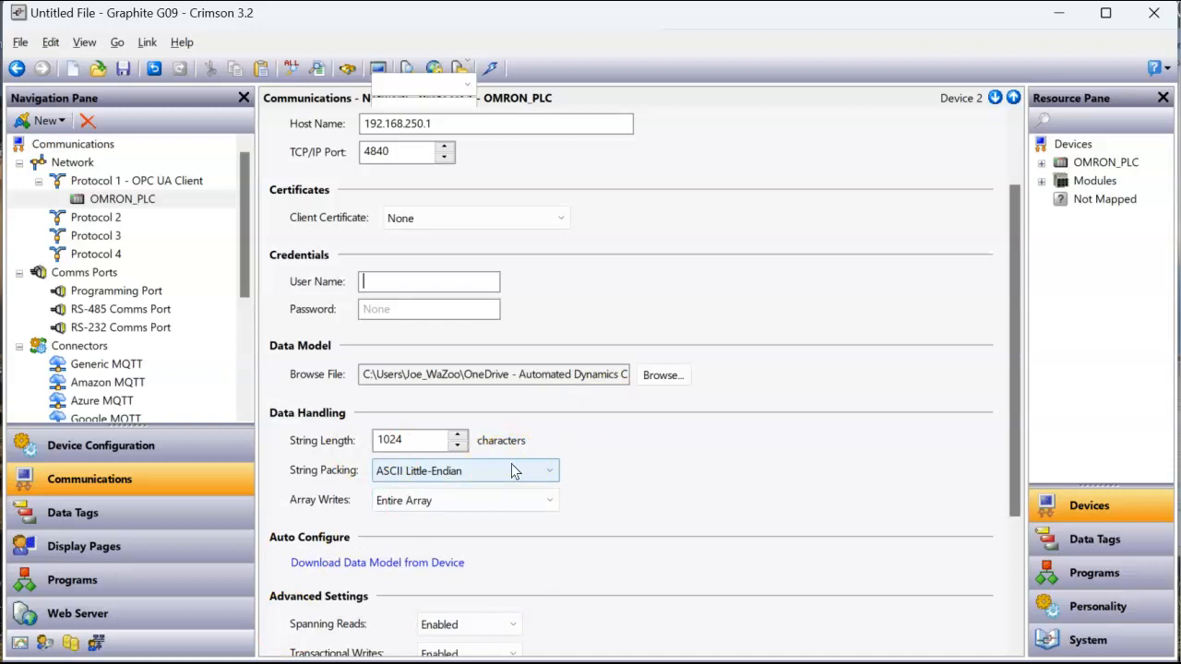
pyautogui.click(222, 524)
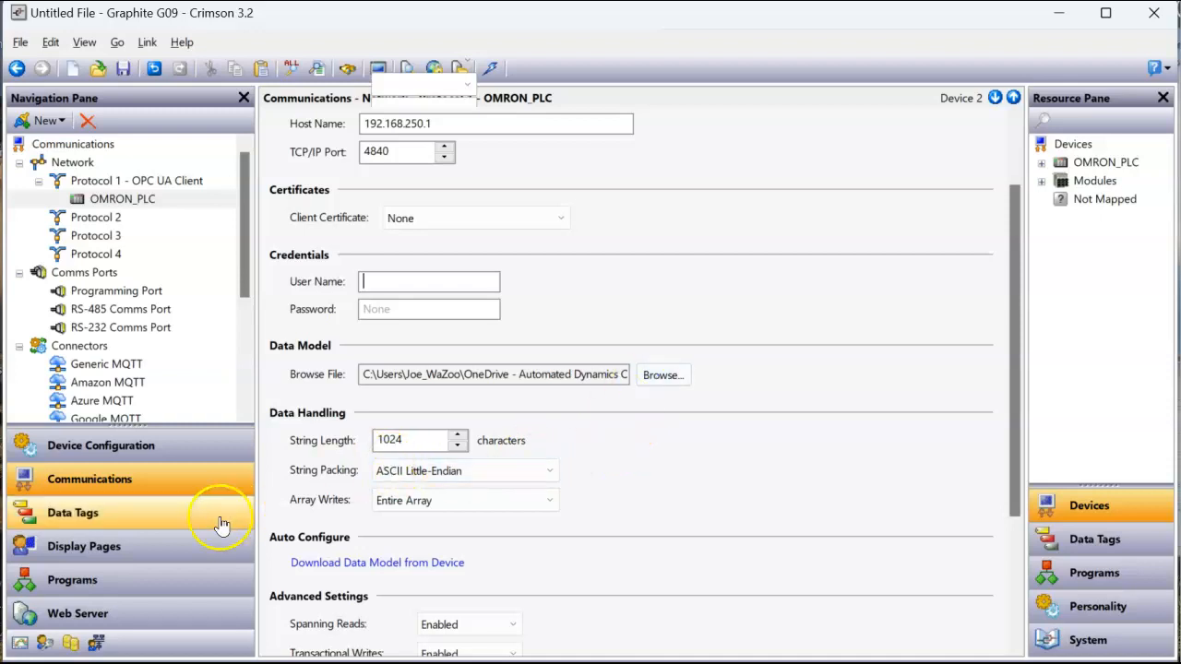
pyautogui.click(158, 548)
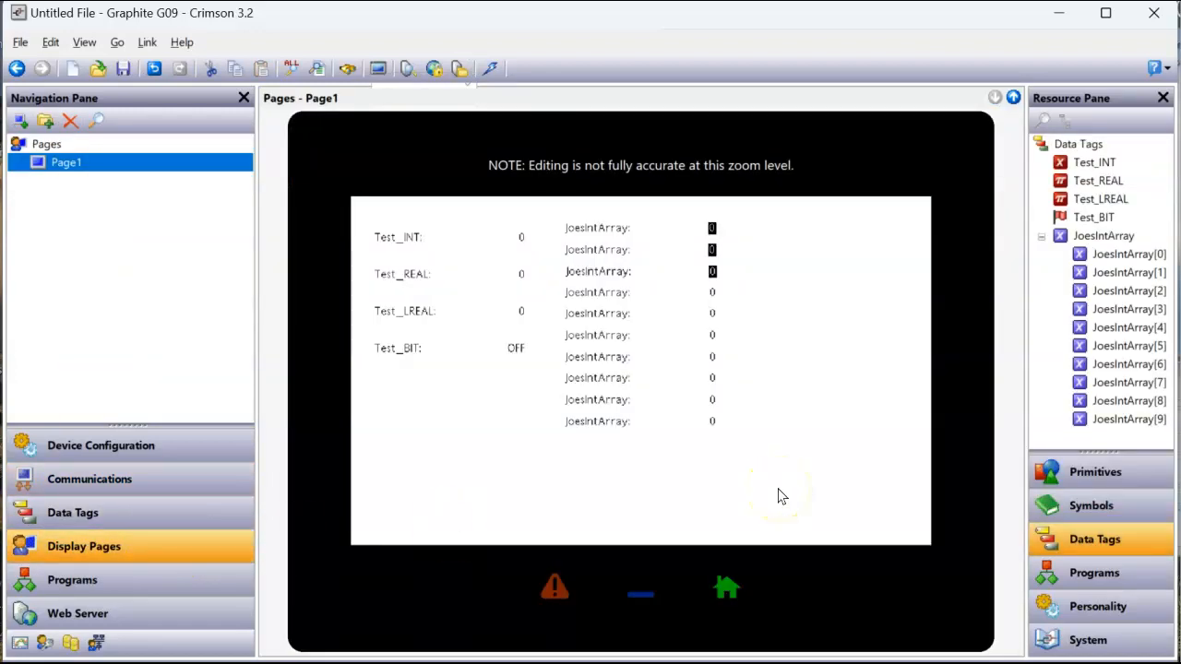